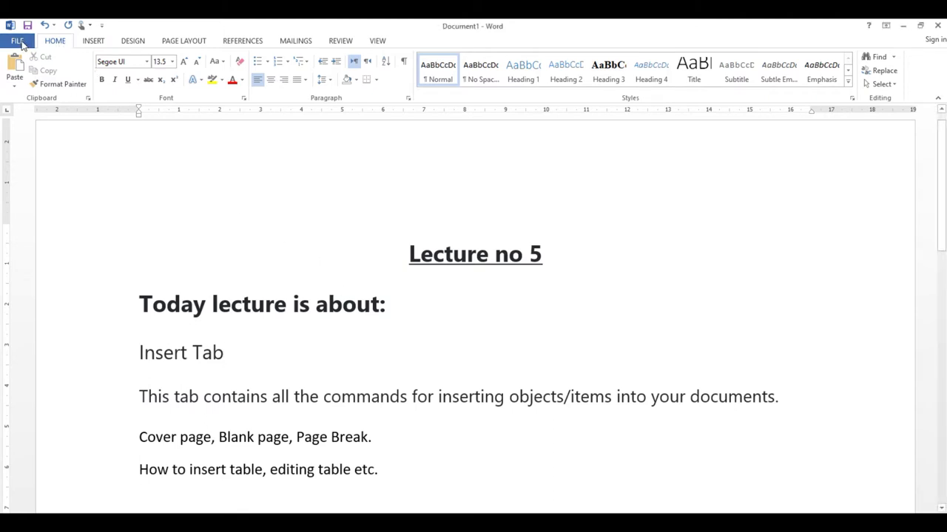
pyautogui.click(111, 195)
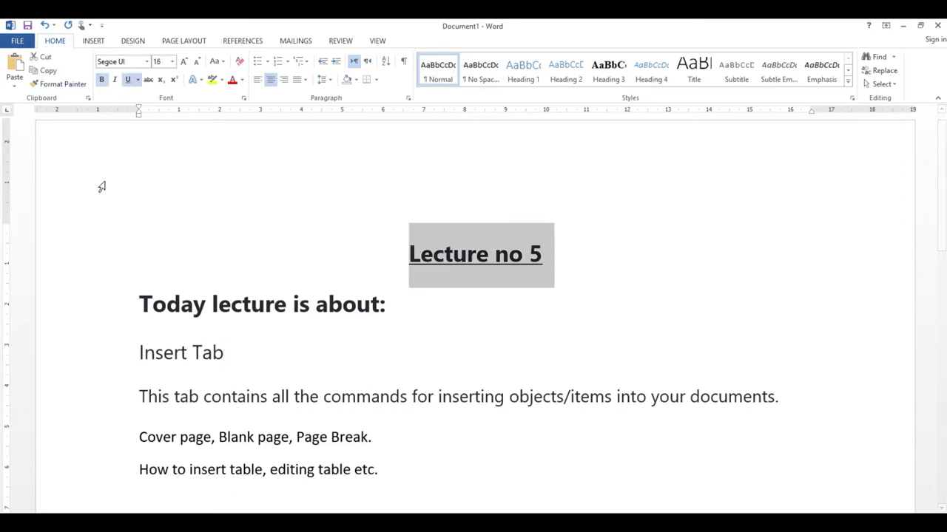
pyautogui.press('Left')
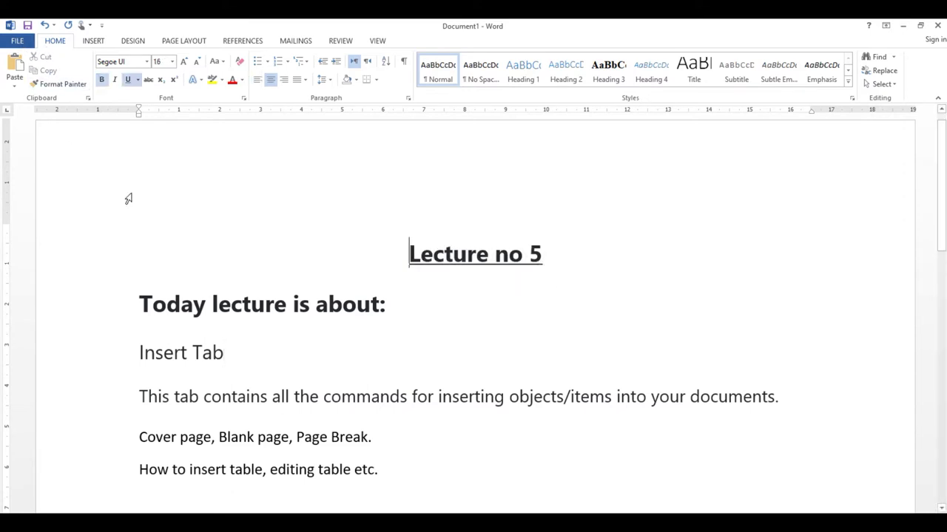
pyautogui.click(24, 41)
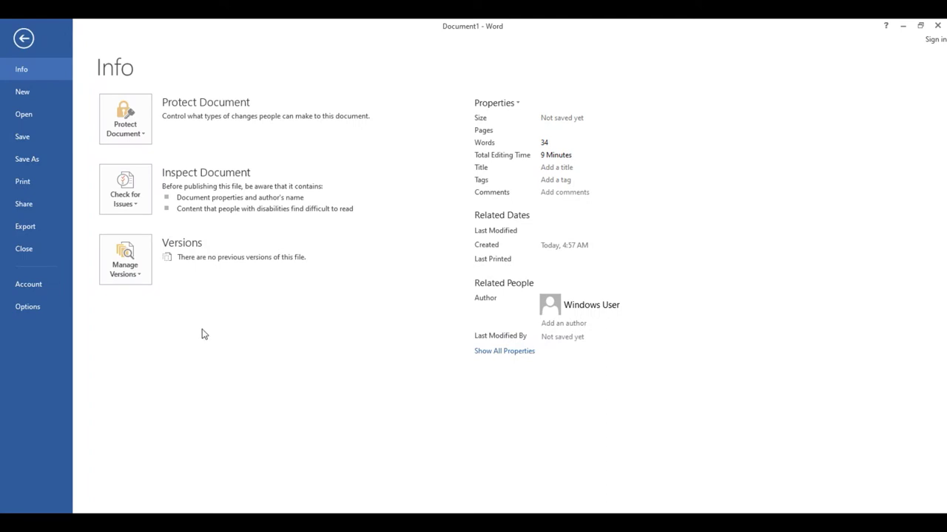
pyautogui.press('Escape')
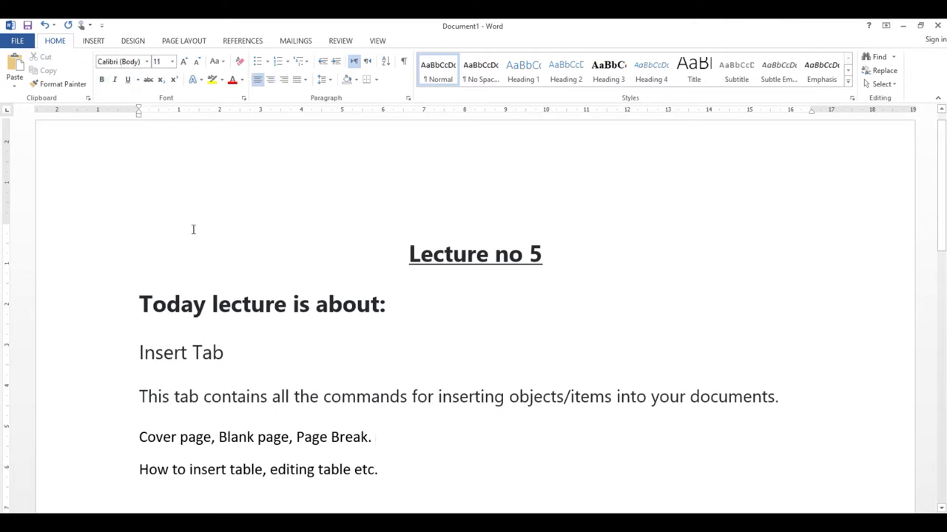
pyautogui.click(94, 42)
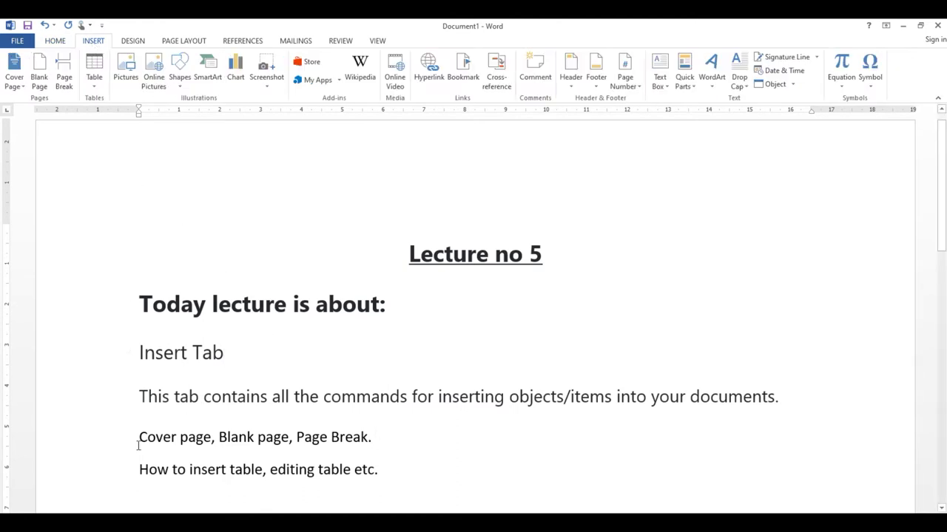
pyautogui.moveTo(138, 438); pyautogui.dragTo(212, 440)
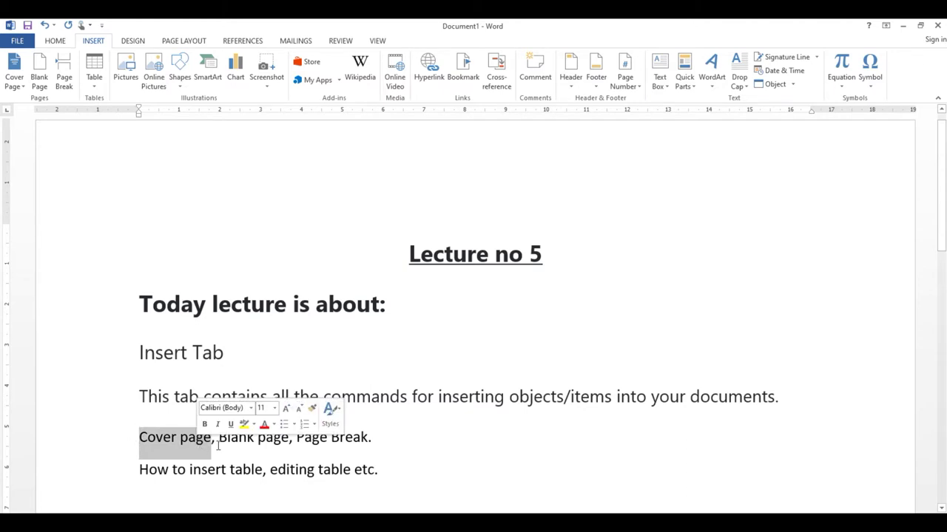
pyautogui.click(219, 440)
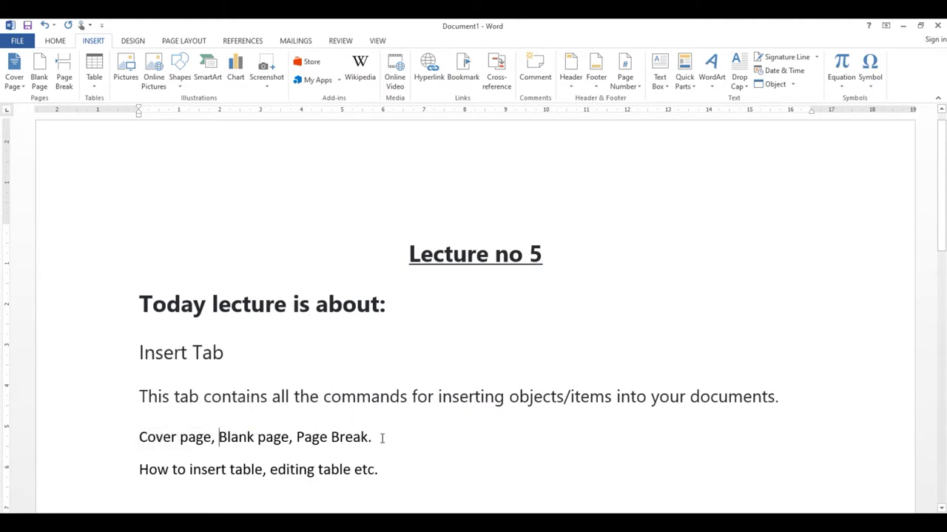
pyautogui.moveTo(382, 438); pyautogui.dragTo(296, 438)
pyautogui.click(270, 471)
pyautogui.click(55, 41)
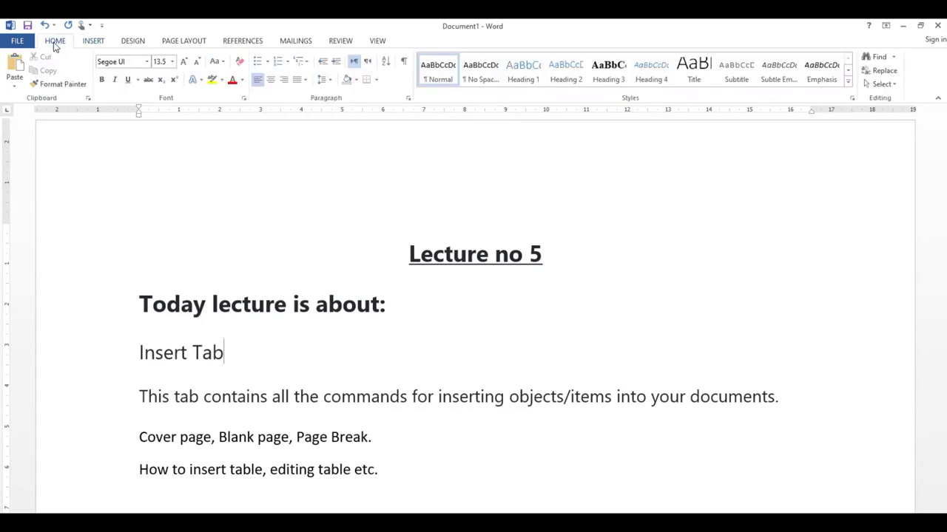
pyautogui.click(102, 43)
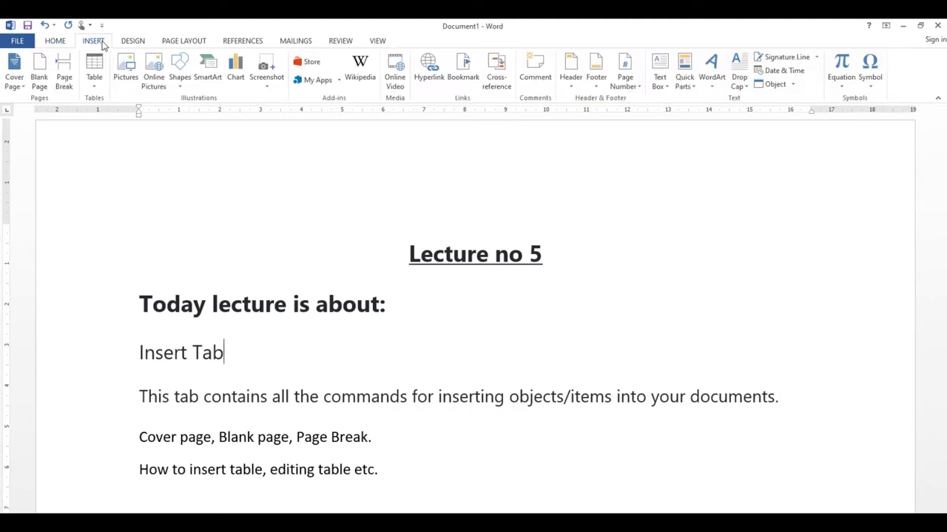
pyautogui.click(189, 44)
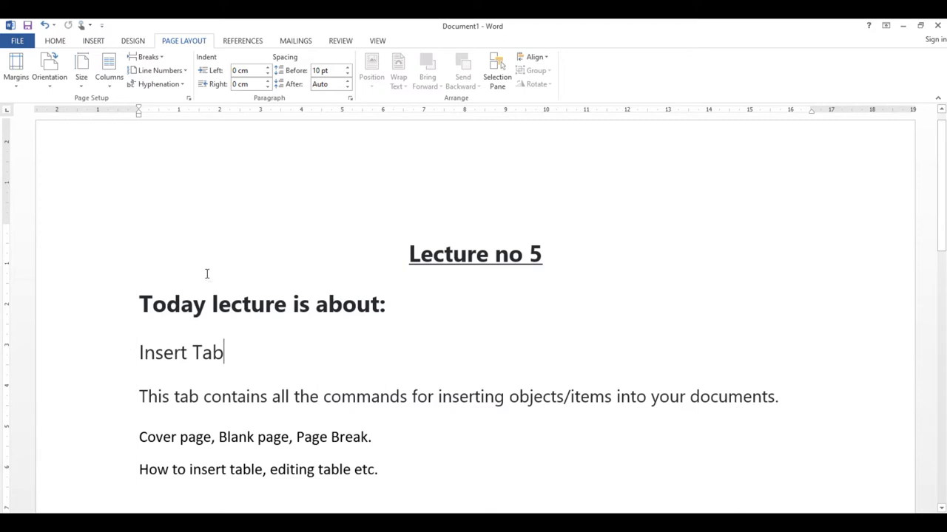
pyautogui.click(55, 41)
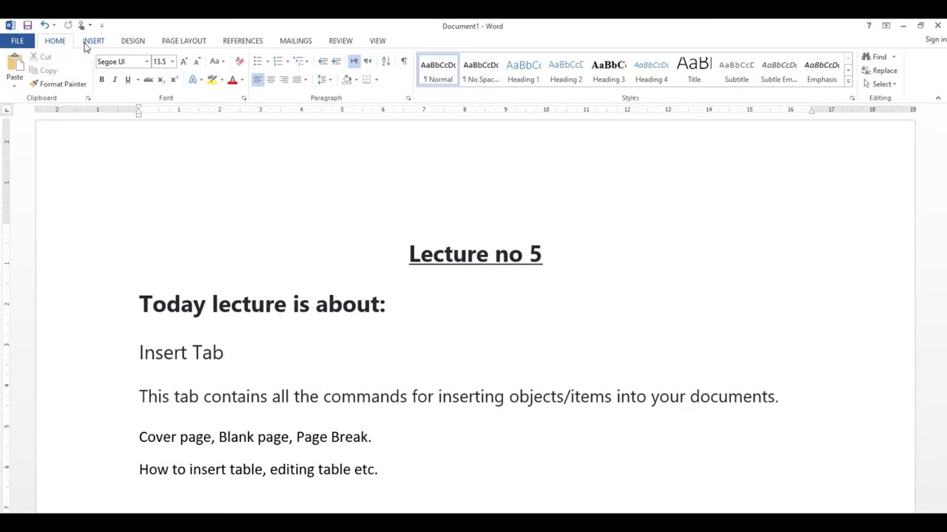
pyautogui.click(91, 42)
pyautogui.click(178, 43)
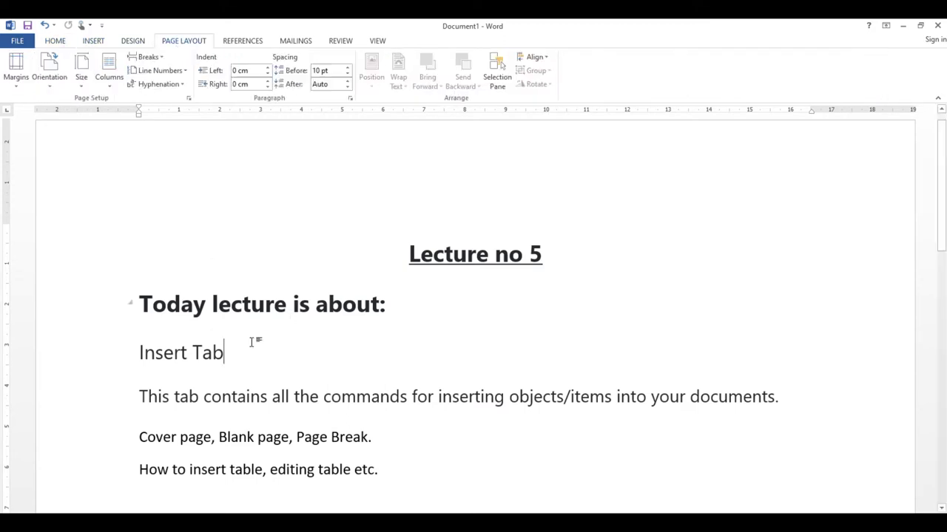
# - Add an empty paragraph after the line "How to insert table, editing table etc."
pyautogui.click(427, 466)
pyautogui.click(290, 357)
pyautogui.click(386, 469)
pyautogui.press('Return')
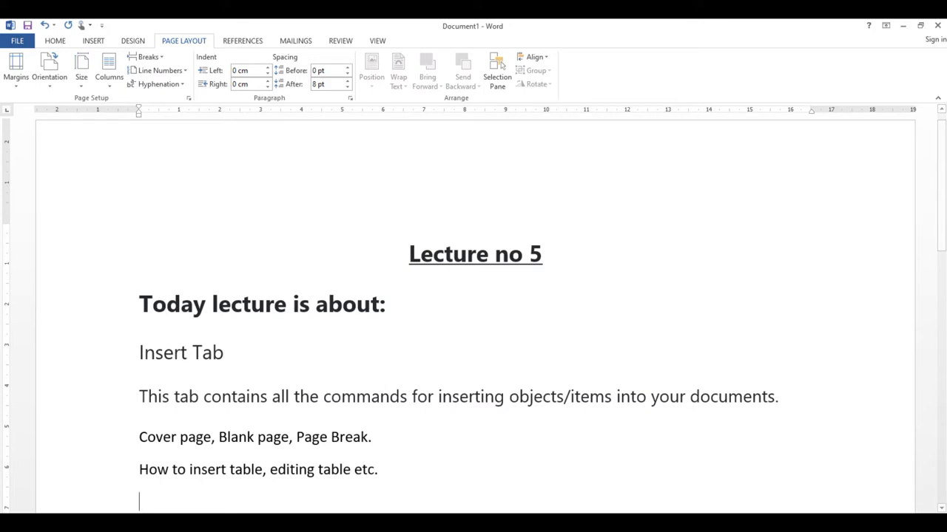
# - Add an empty line above the "Lecture no 5" heading and insert a page break there so the heading starts on a new page
pyautogui.click(95, 41)
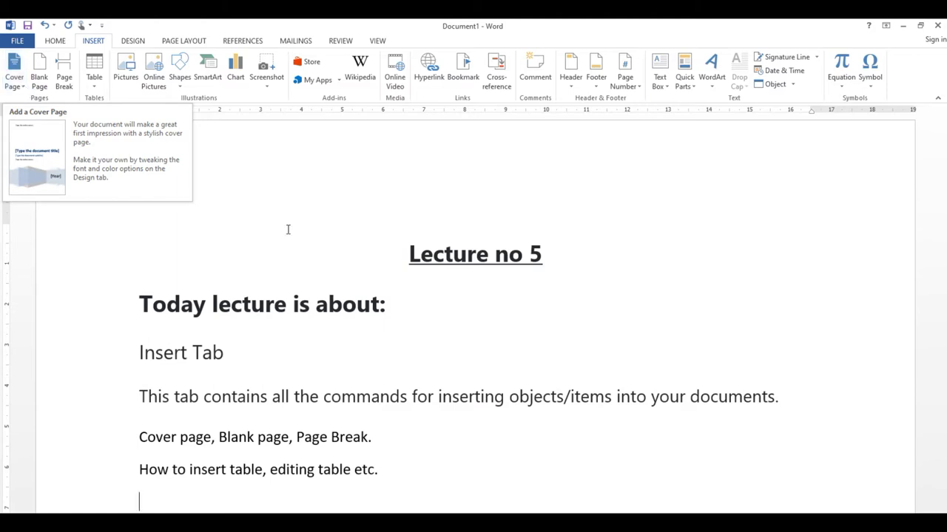
pyautogui.scroll(1, 891, 503)
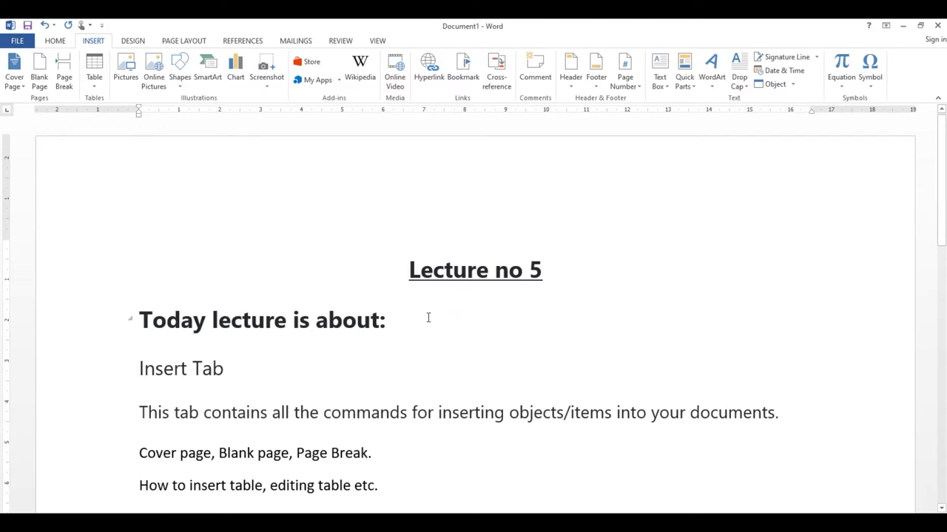
pyautogui.press('Down')
pyautogui.press('Up')
pyautogui.press('Return')
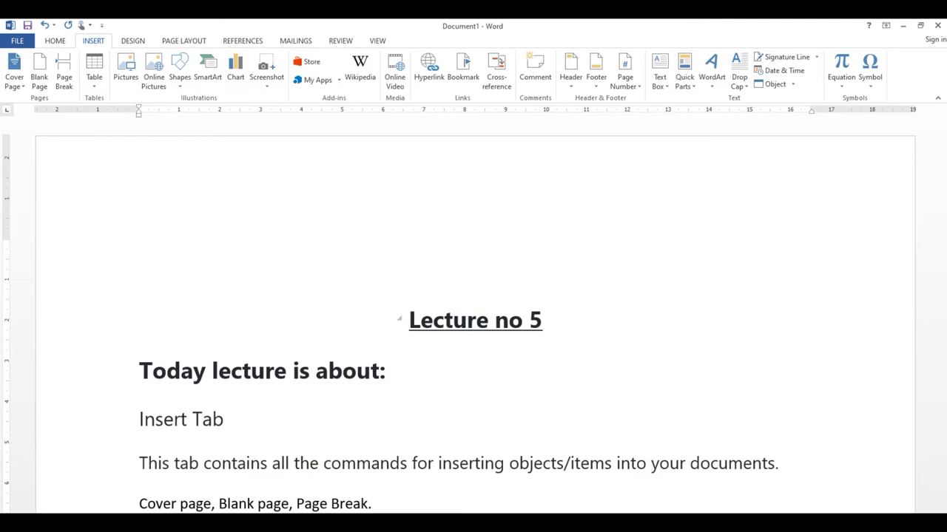
pyautogui.click(409, 271)
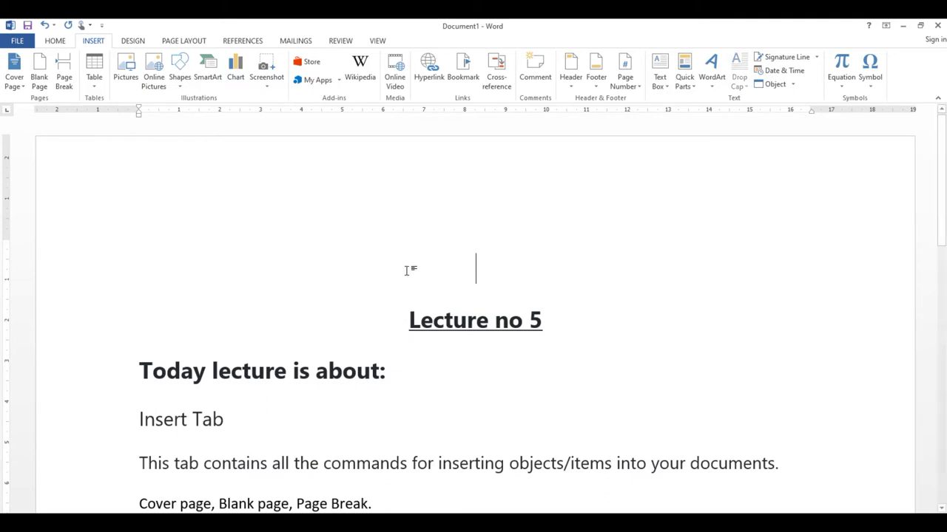
pyautogui.click(65, 78)
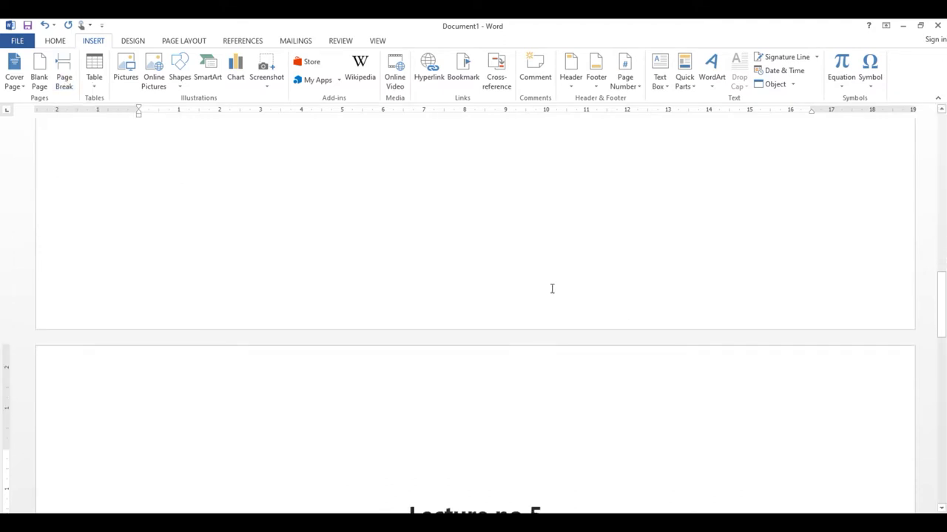
pyautogui.moveTo(942, 284); pyautogui.dragTo(940, 123)
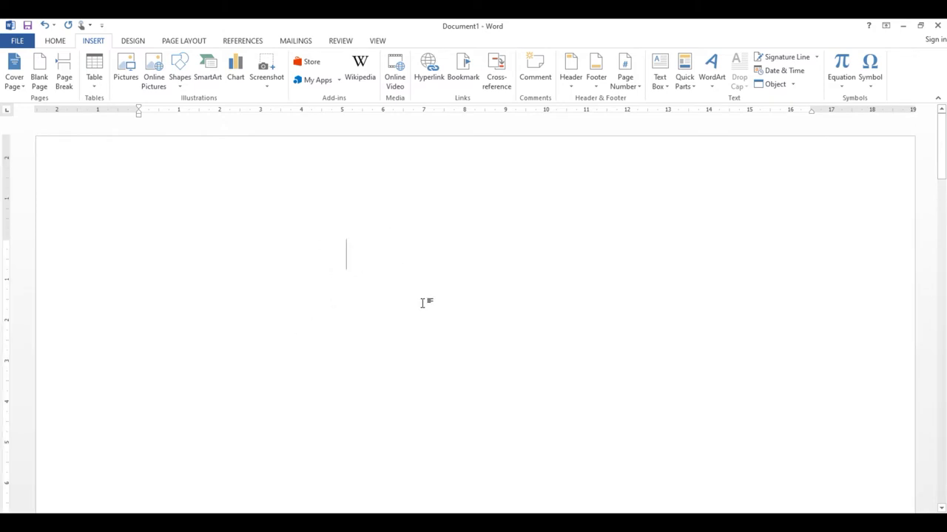
# - Insert the built-in Ion (Dark) cover page into the document
pyautogui.click(23, 87)
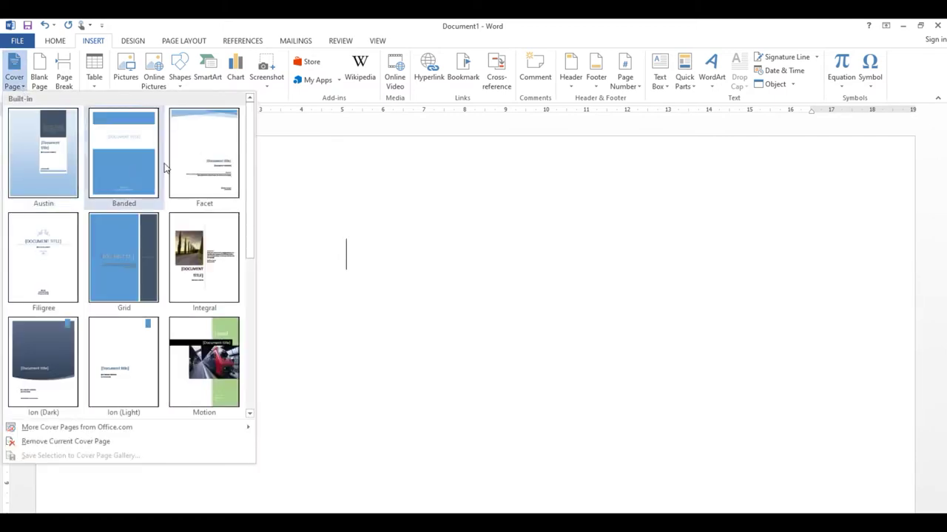
pyautogui.moveTo(251, 157); pyautogui.dragTo(239, 175)
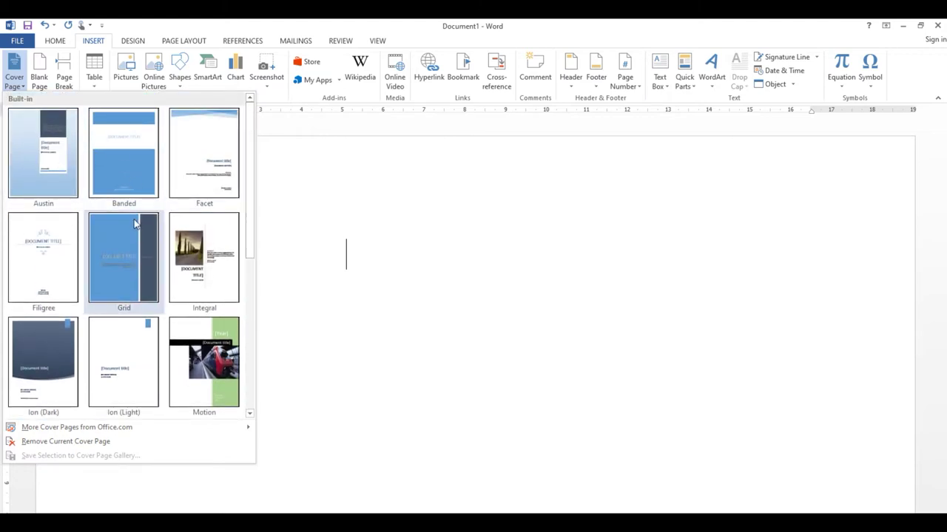
pyautogui.moveTo(66, 431)
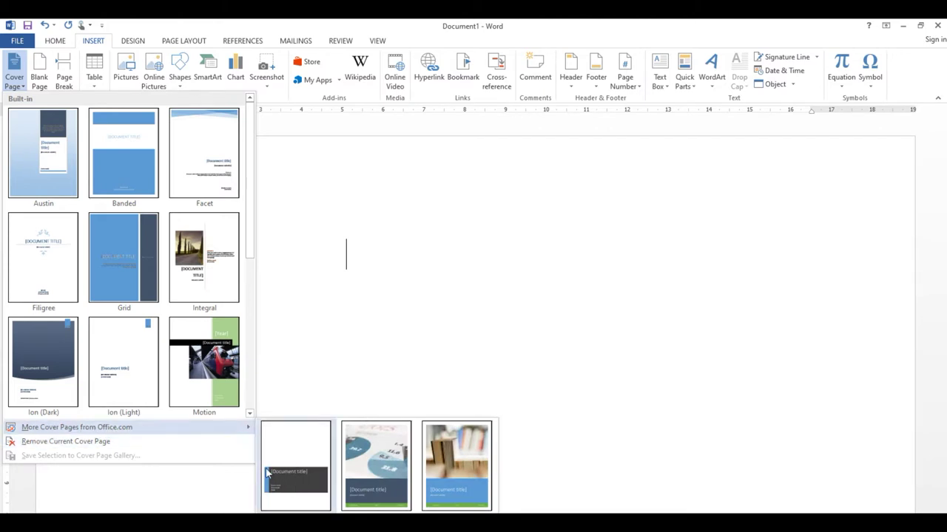
pyautogui.moveTo(251, 223); pyautogui.dragTo(249, 239)
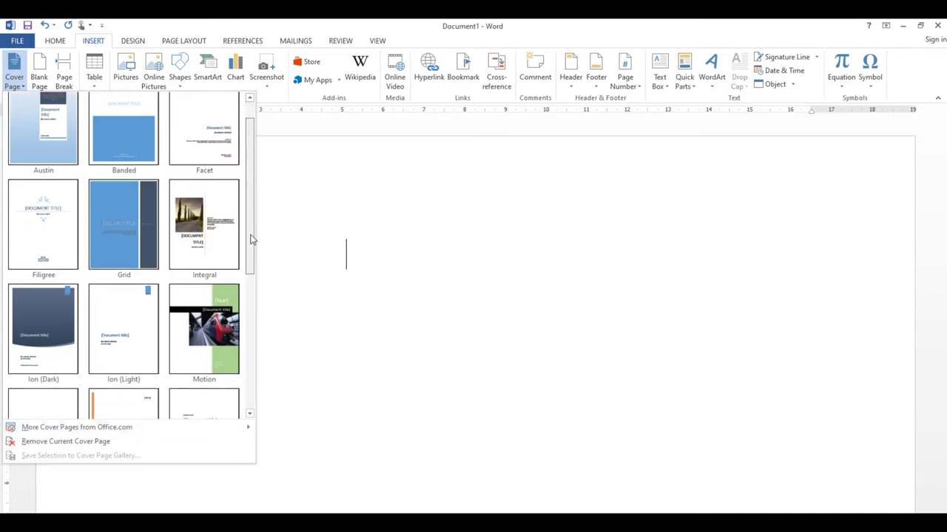
pyautogui.click(55, 314)
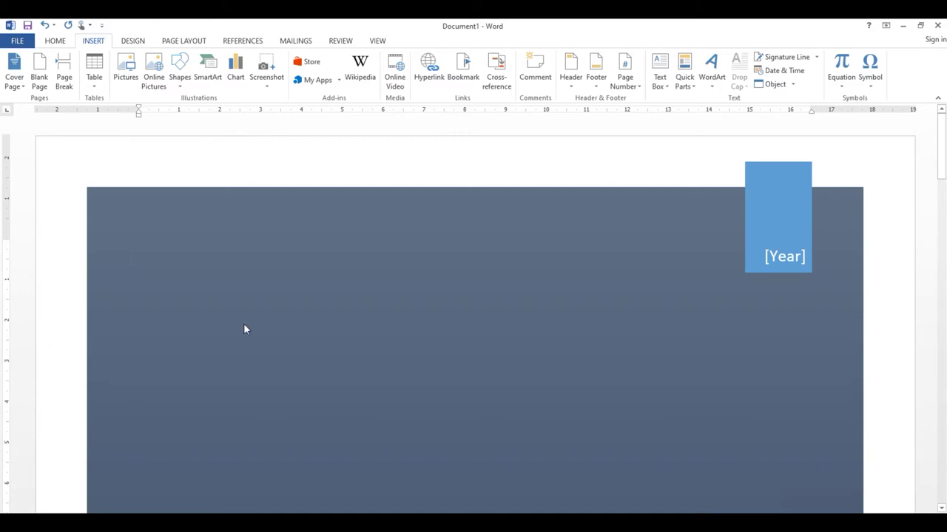
# - View the entire cover page at One Page zoom, and return the document to Page Width zoom
pyautogui.moveTo(942, 144); pyautogui.dragTo(943, 122)
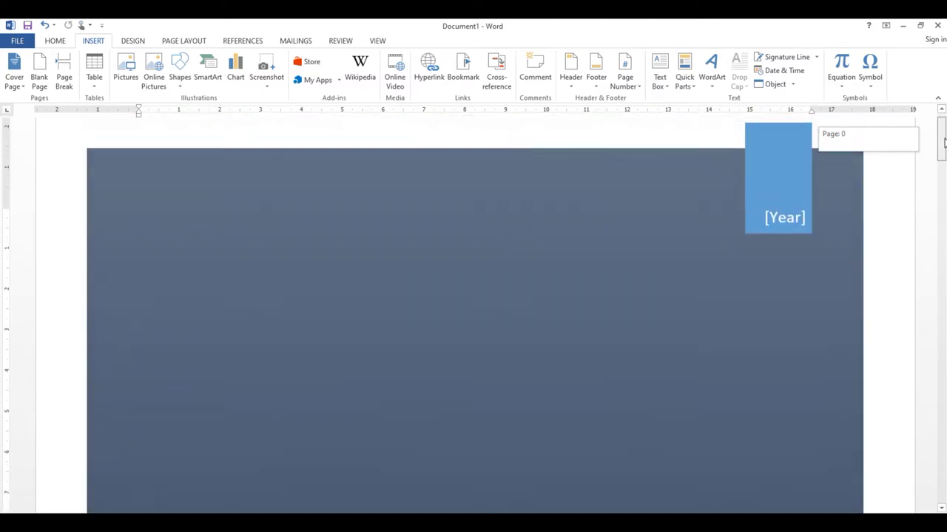
pyautogui.click(377, 40)
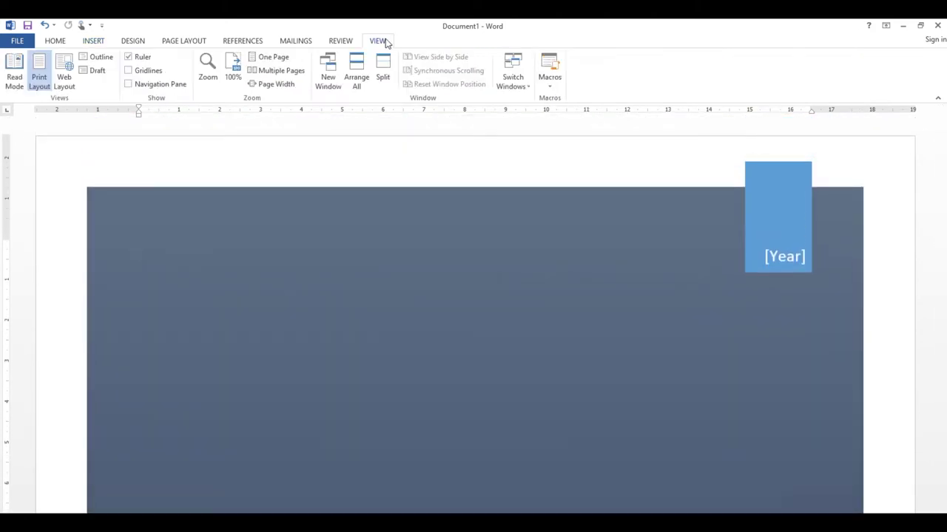
pyautogui.click(273, 58)
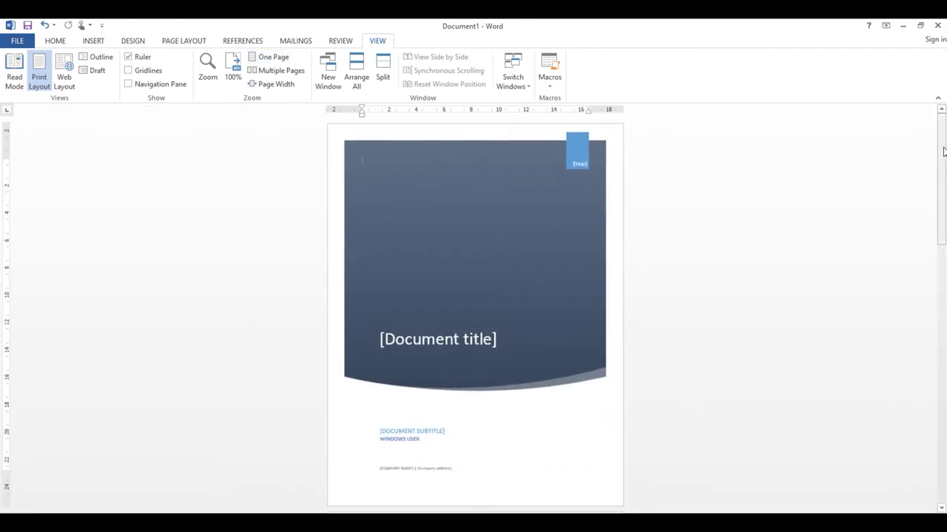
pyautogui.moveTo(943, 152); pyautogui.dragTo(934, 130)
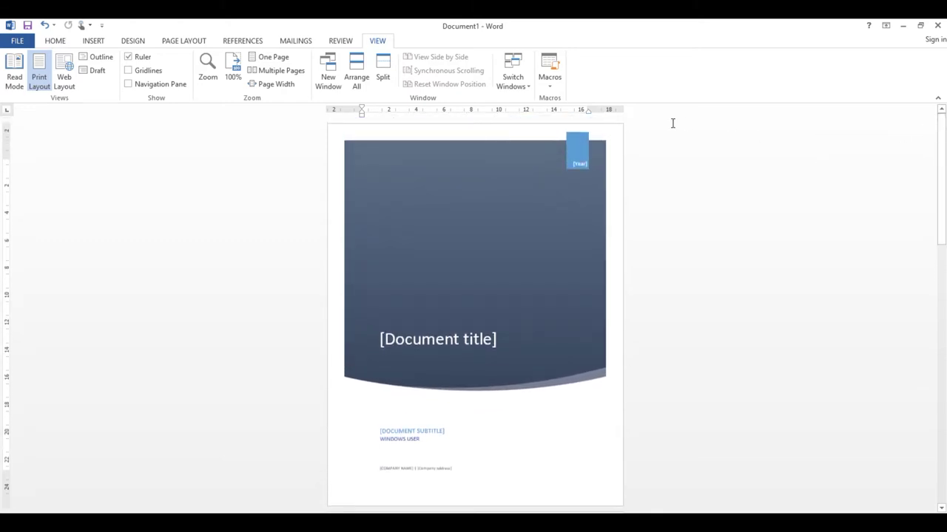
pyautogui.click(274, 86)
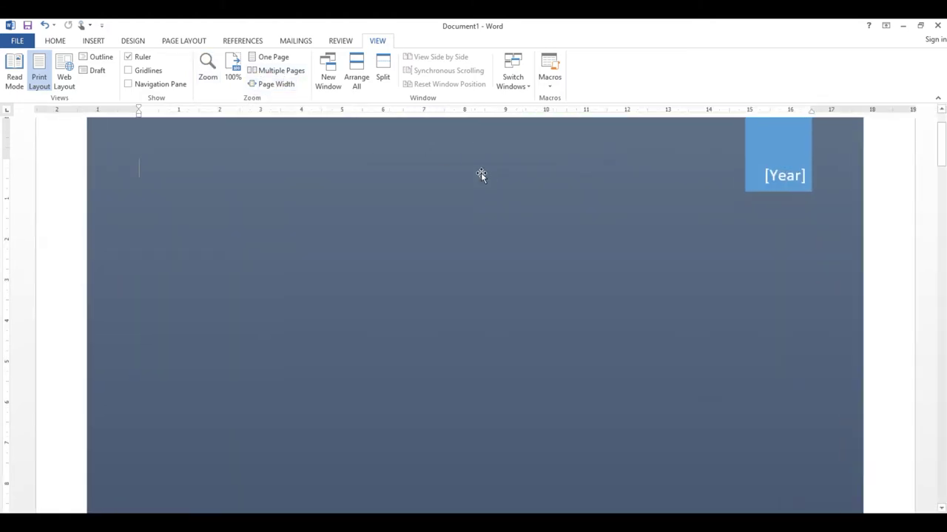
# - Set the year on the cover page to 2020
pyautogui.moveTo(942, 156); pyautogui.dragTo(943, 150)
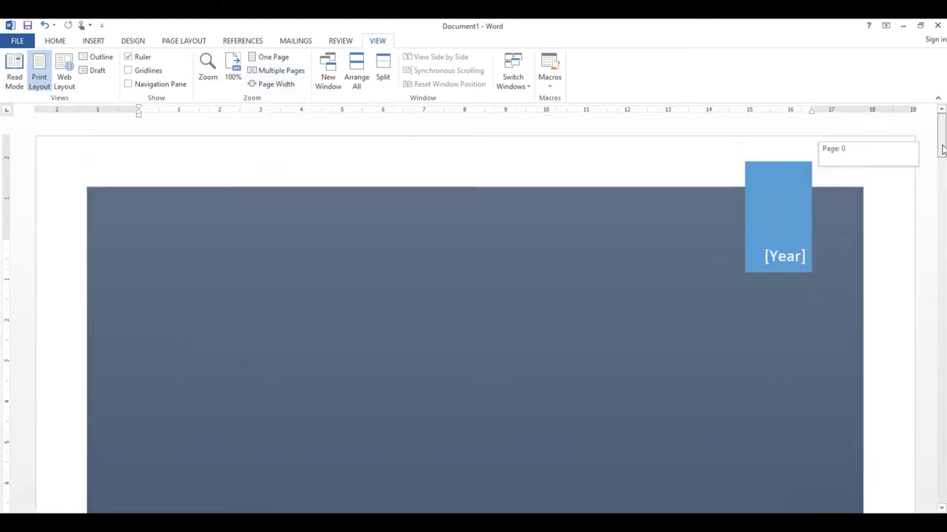
pyautogui.click(790, 259)
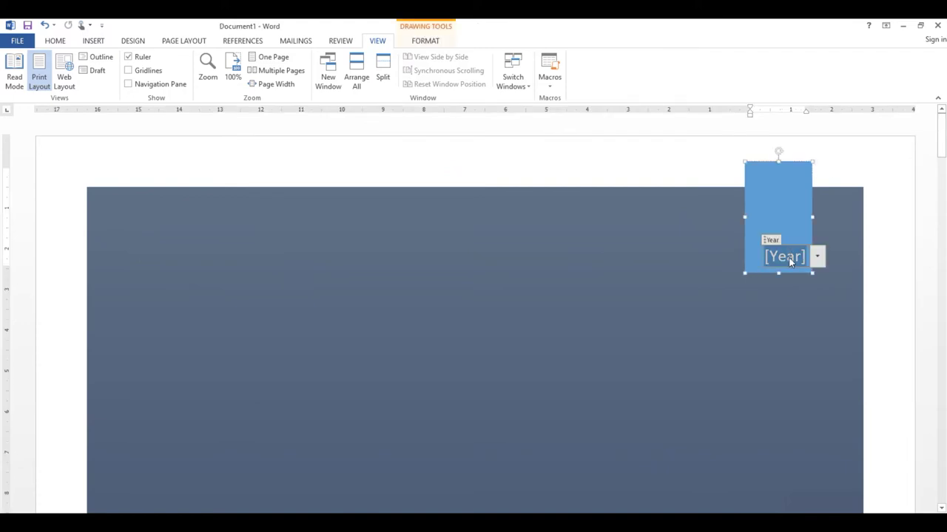
pyautogui.write('2020')
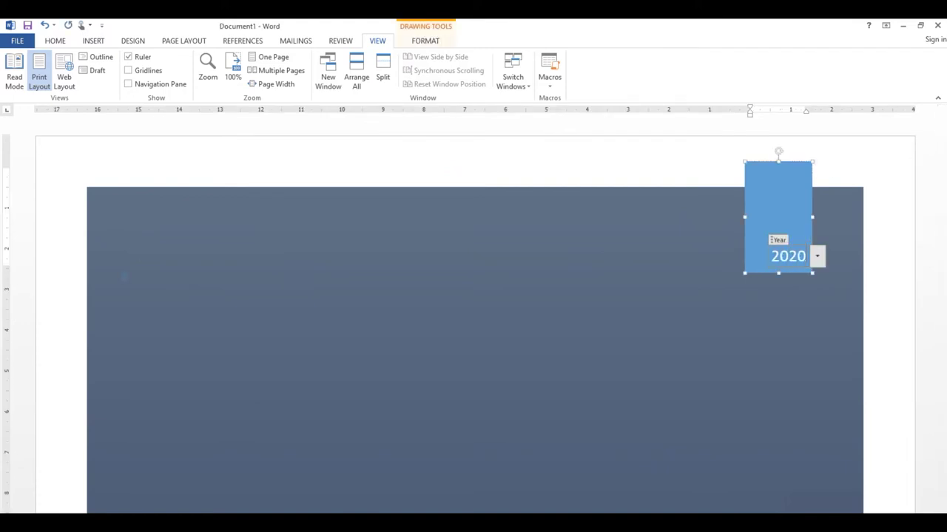
# - Fill in the cover page's document title as "About insert tab"
pyautogui.moveTo(942, 147); pyautogui.dragTo(943, 192)
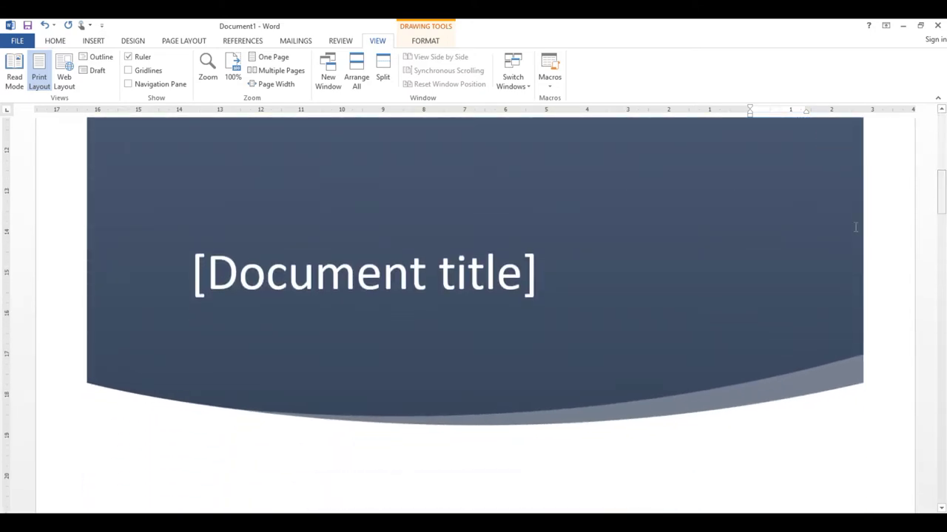
pyautogui.click(403, 282)
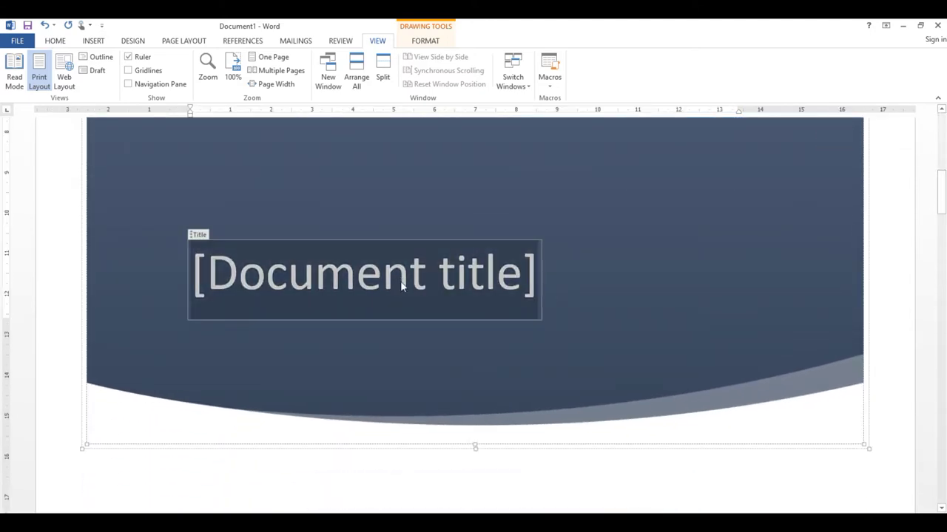
pyautogui.write('About')
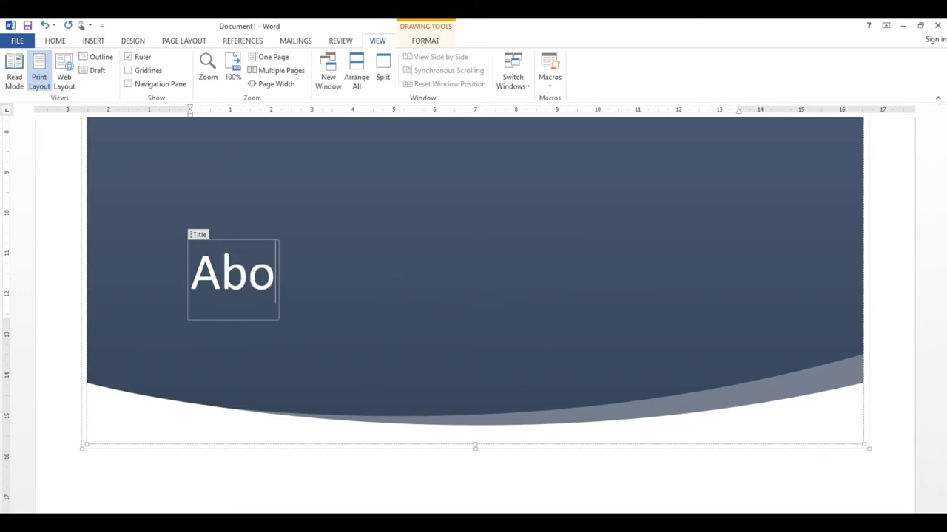
pyautogui.write('in')
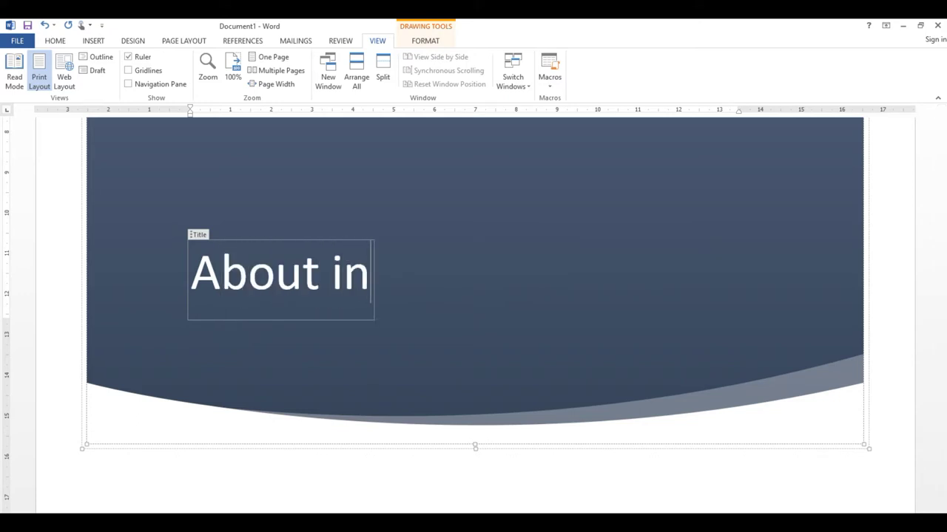
pyautogui.write('sert tab')
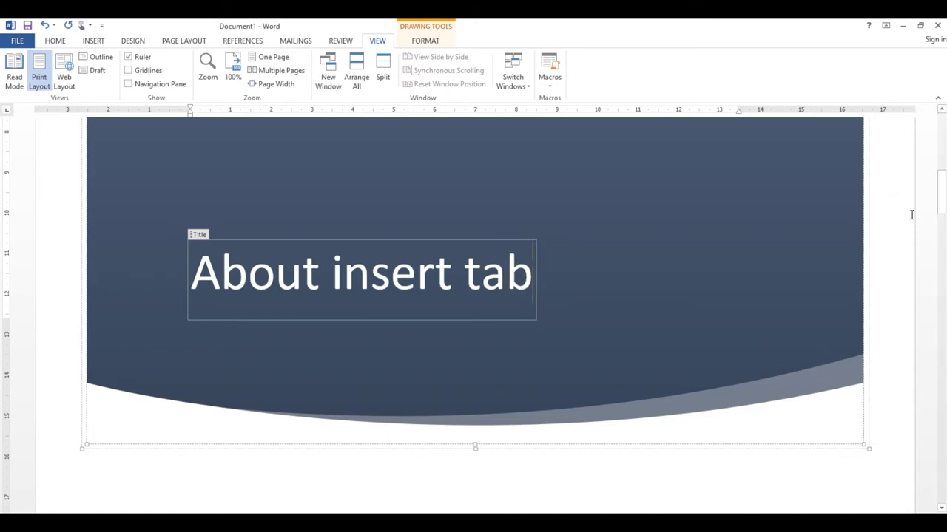
# - Fill in the cover page's document subtitle as "PAGE COVER"
pyautogui.moveTo(941, 196); pyautogui.dragTo(941, 226)
pyautogui.click(315, 275)
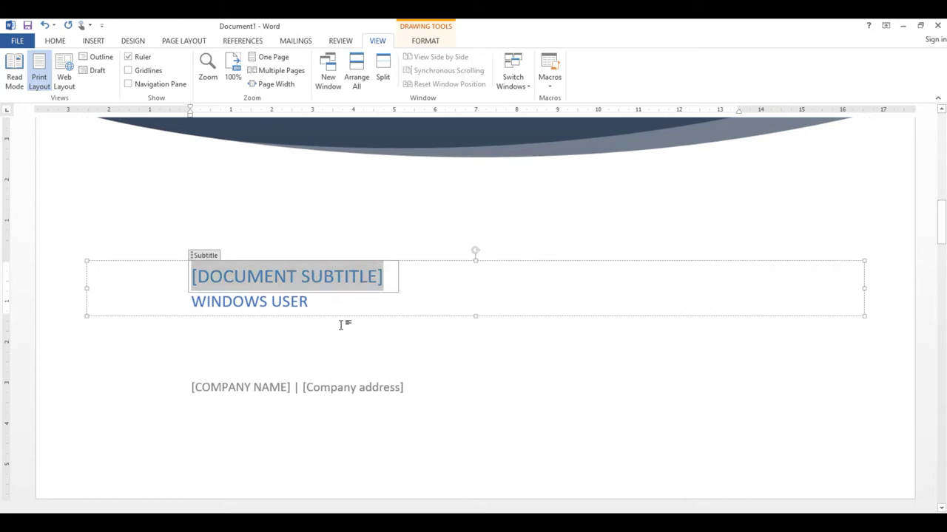
pyautogui.write('PAG')
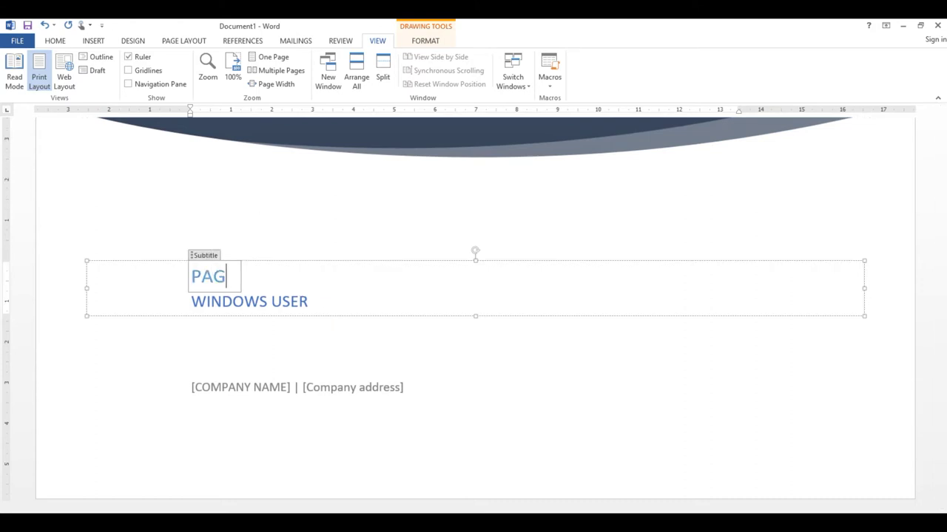
pyautogui.write('E COVER')
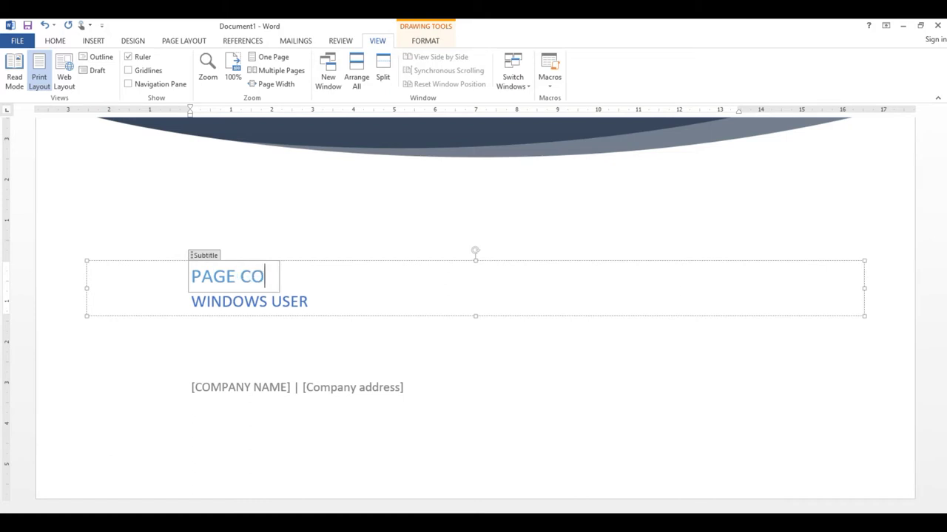
# - Replace the "WINDOWS USER" author text on the cover page with the author's full name
pyautogui.click(290, 303)
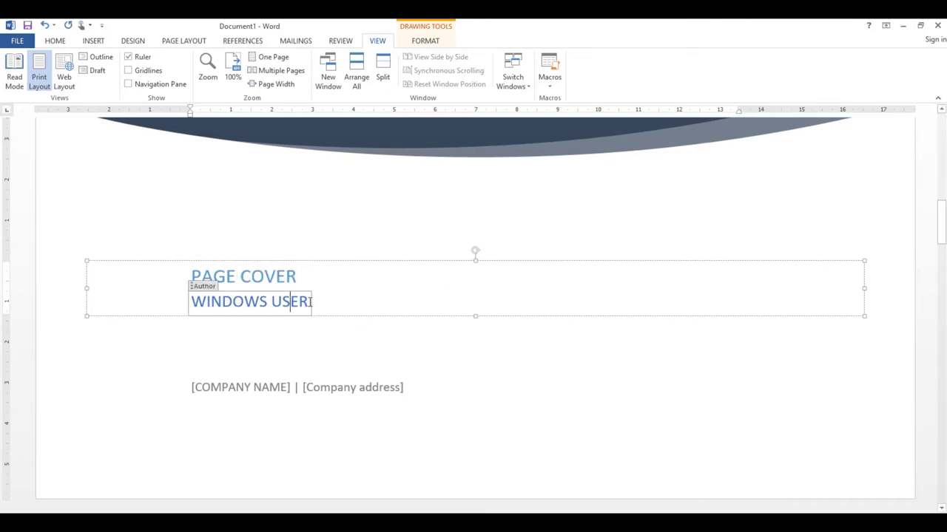
pyautogui.tripleClick(310, 301)
pyautogui.press('BackSpace')
pyautogui.write('F')
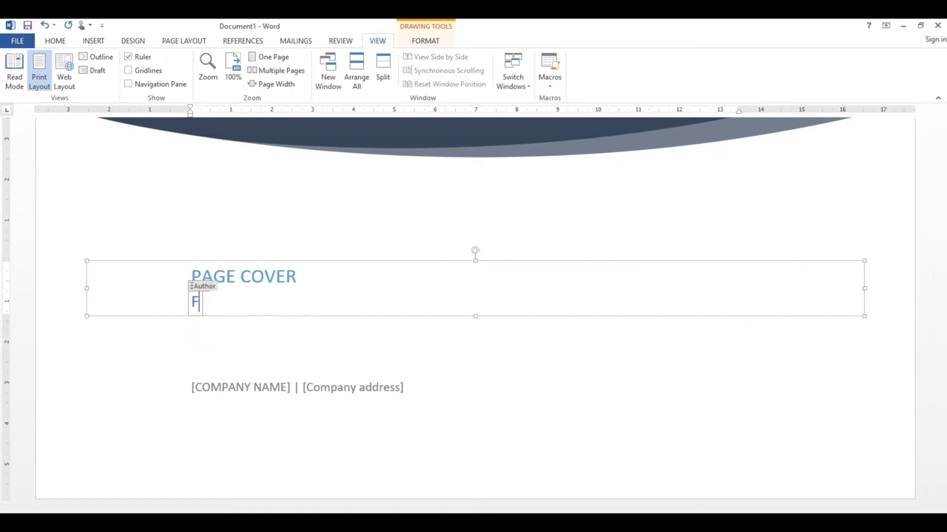
pyautogui.write('ARRUKH AZAD')
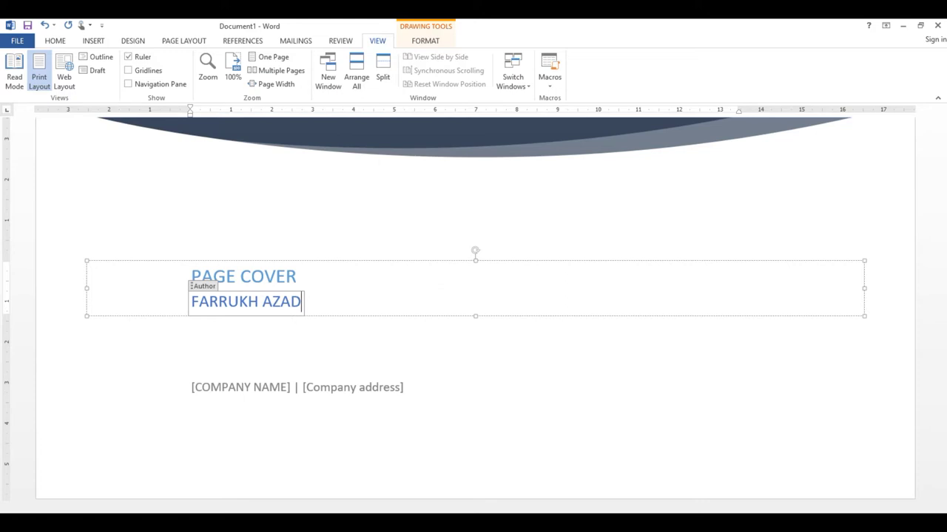
# - Fill in the cover page's company name as "UNIVERSAL COMPUTER" and the company address as "Pakistan"
pyautogui.click(267, 391)
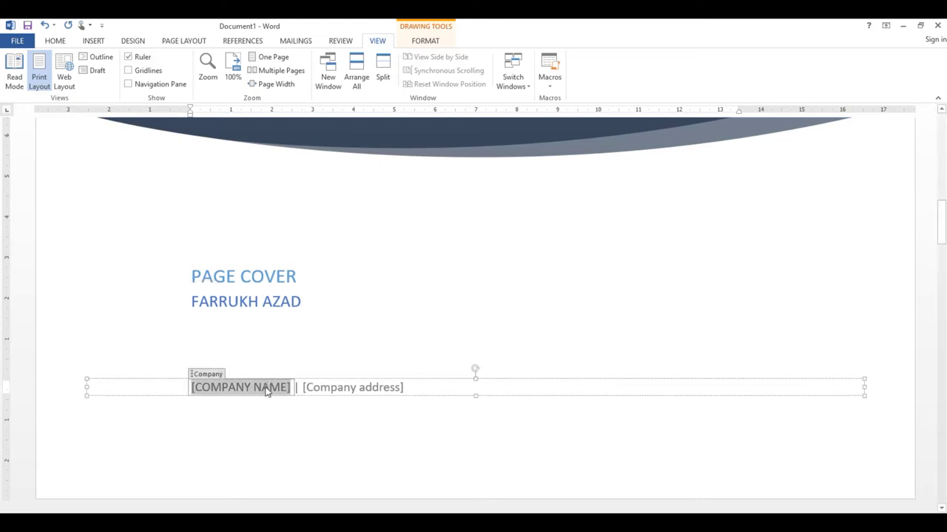
pyautogui.write('UNIVERSAL COMPUTER')
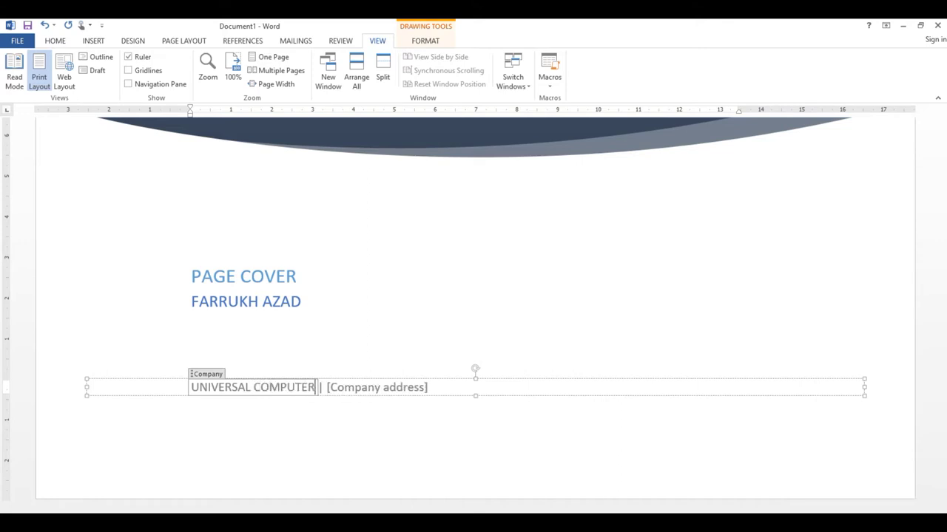
pyautogui.click(374, 391)
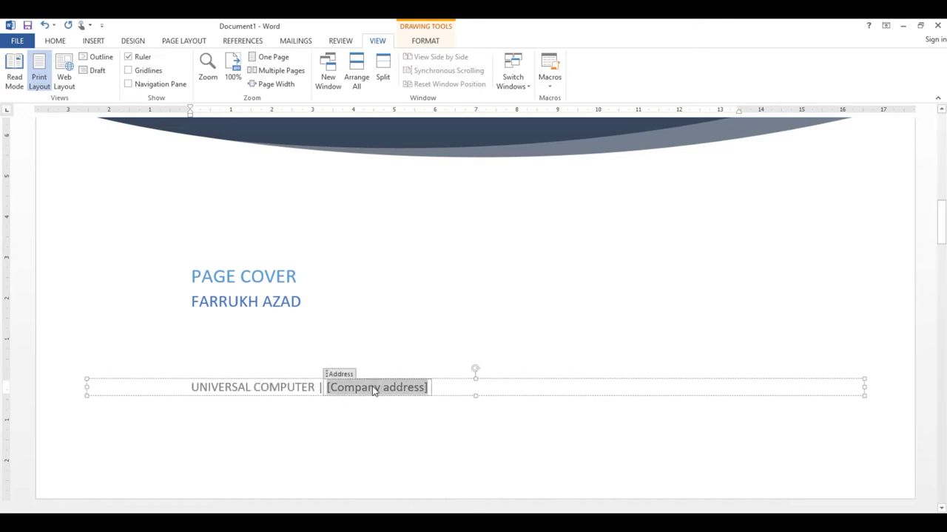
pyautogui.write('Pakistan')
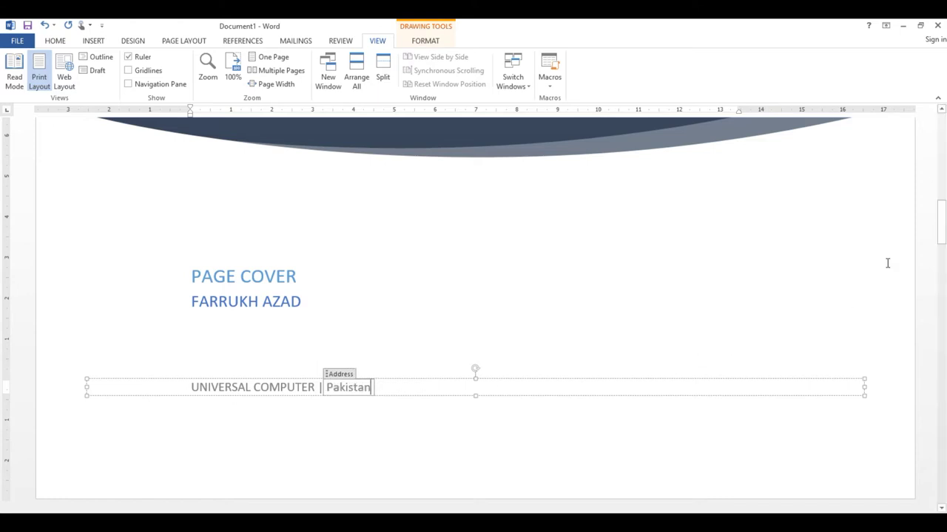
# - Review the upper part of the cover page and look over the built-in cover page gallery without choosing a design
pyautogui.moveTo(939, 220); pyautogui.dragTo(940, 196)
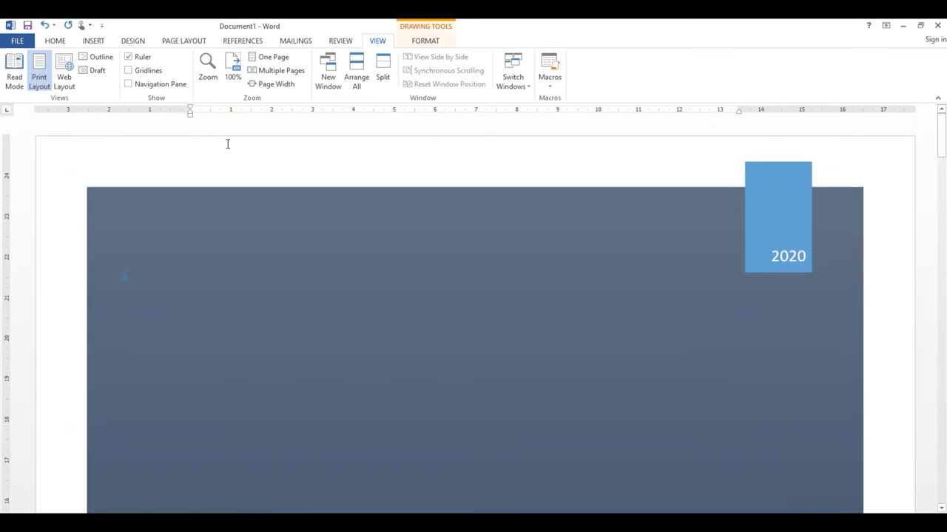
pyautogui.click(93, 41)
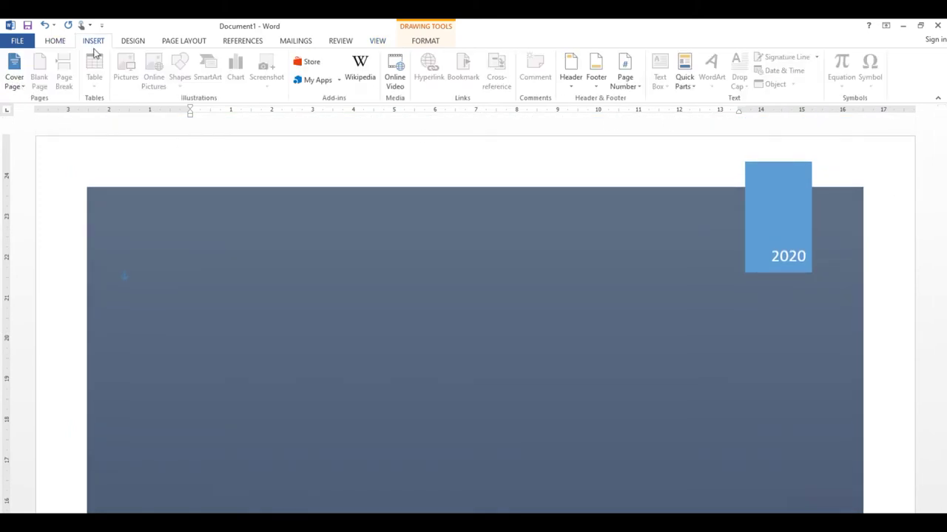
pyautogui.click(15, 80)
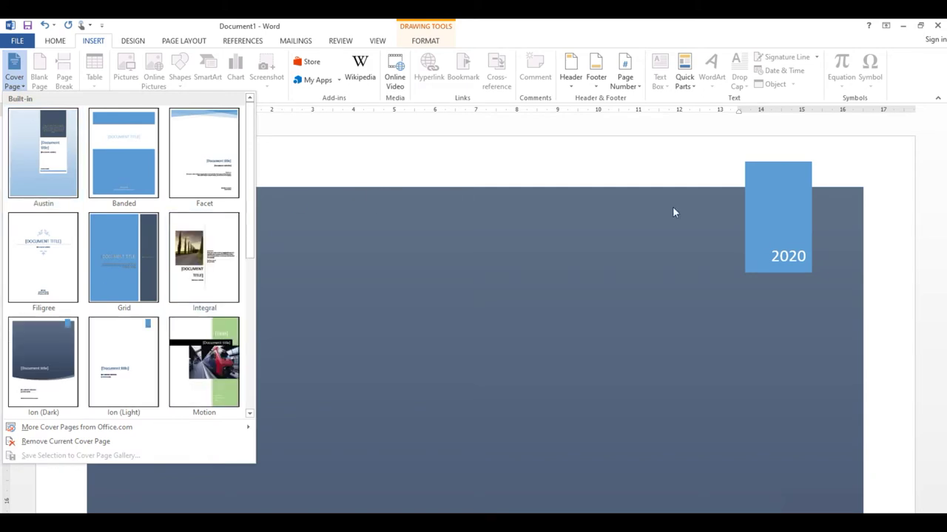
pyautogui.click(868, 304)
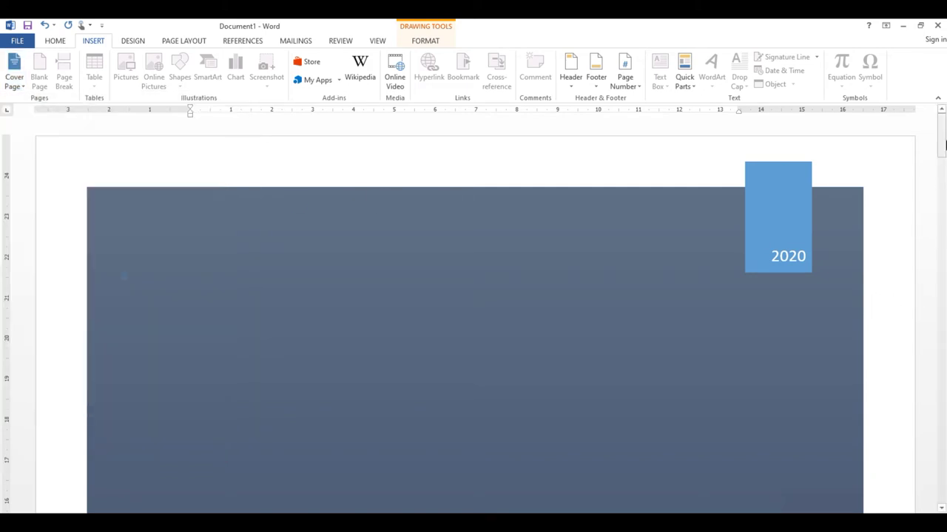
# - Delete the whole document content, including the cover page, to leave an empty page
pyautogui.moveTo(942, 138); pyautogui.dragTo(942, 194)
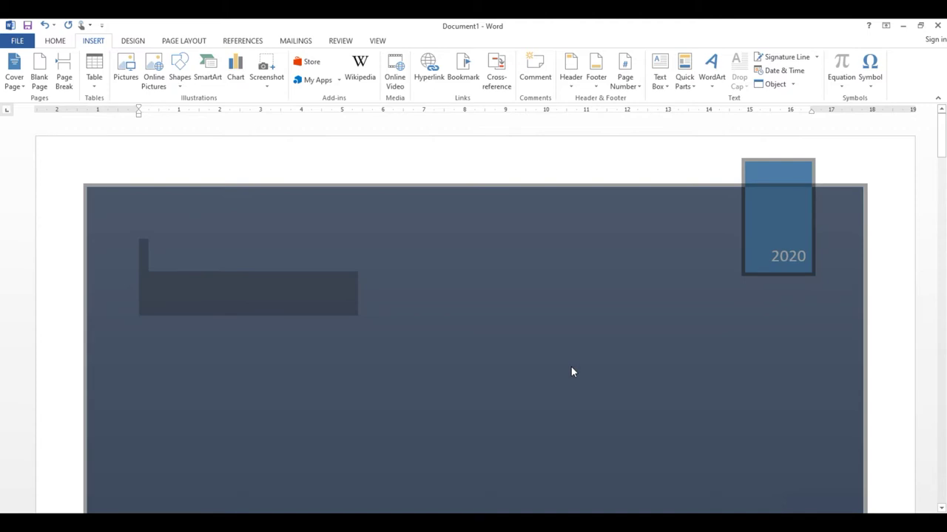
pyautogui.hotkey('ctrl', 'z')
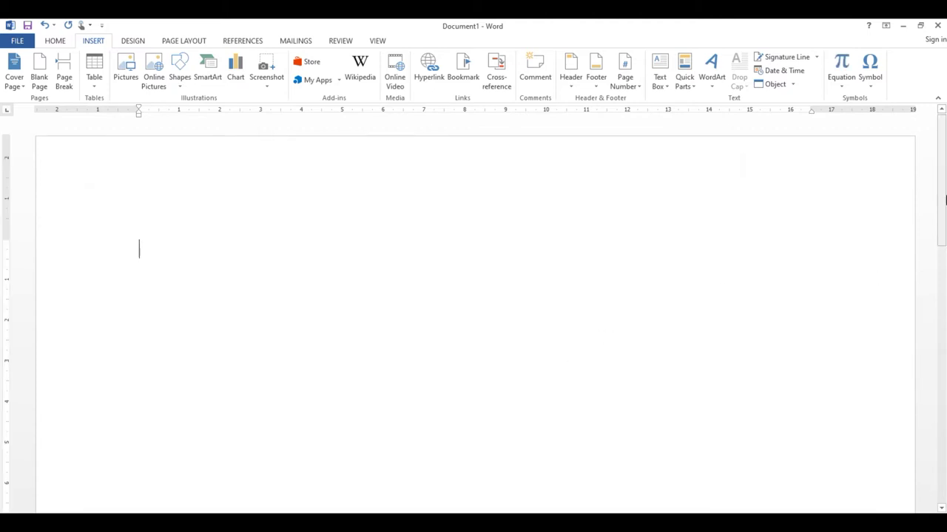
pyautogui.moveTo(943, 193); pyautogui.dragTo(942, 134)
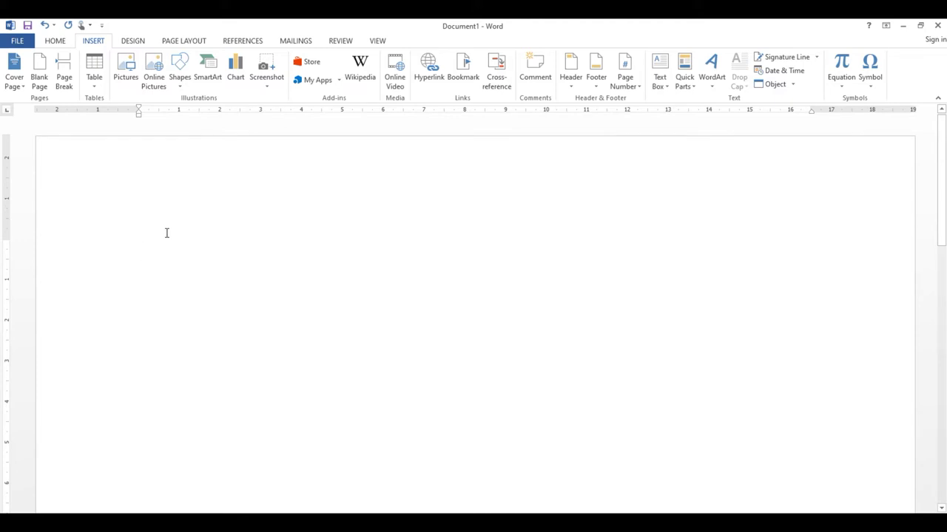
# - Write "My country name is Pakistan ." on the first page and insert a blank page after it
pyautogui.write('My country name is p')
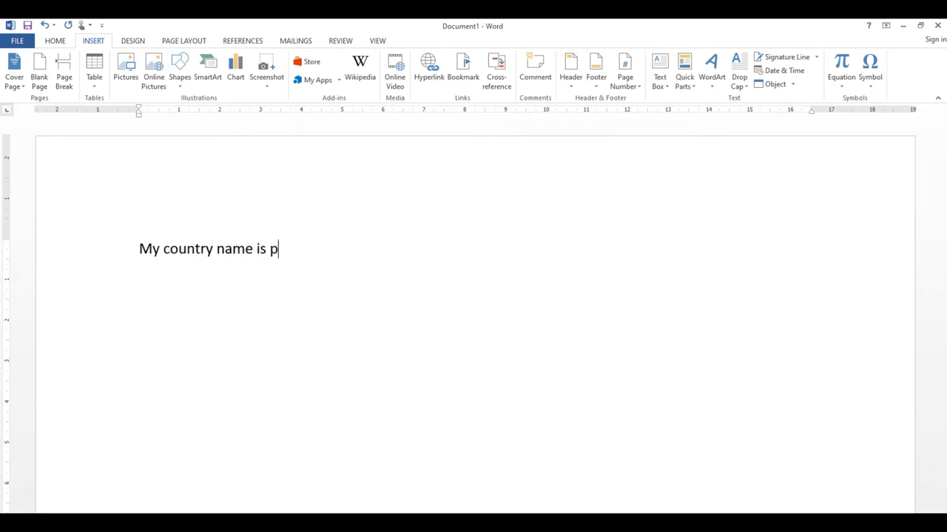
pyautogui.write('akistan .')
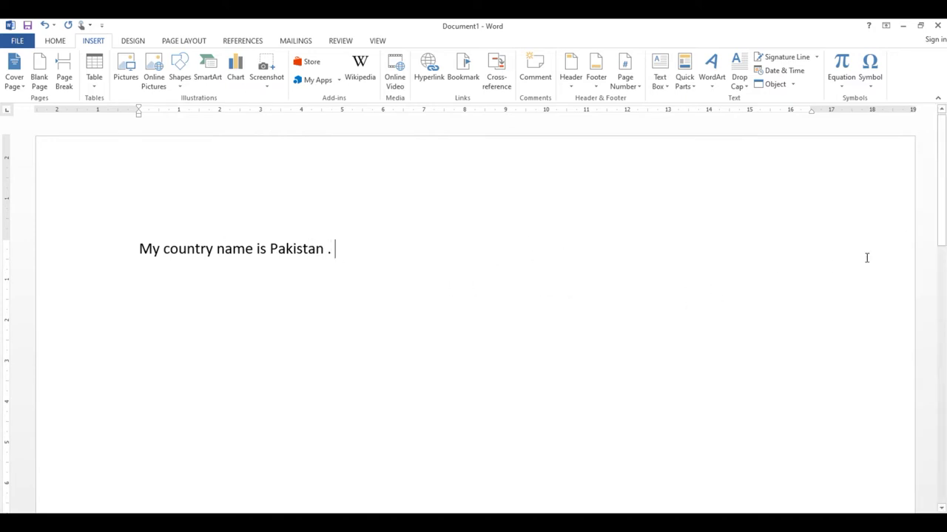
pyautogui.moveTo(940, 172)
pyautogui.mouseDown()
pyautogui.moveTo(943, 458)
pyautogui.moveTo(940, 175)
pyautogui.mouseUp()
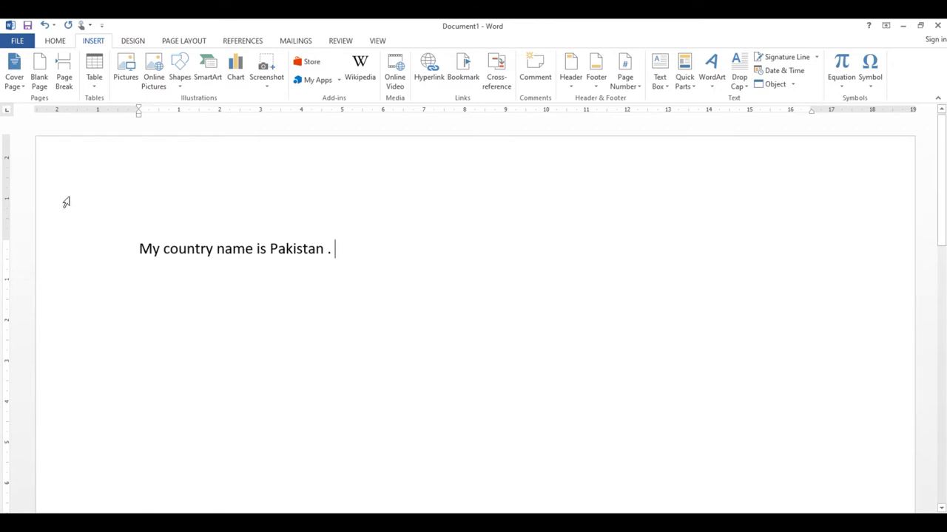
pyautogui.click(39, 78)
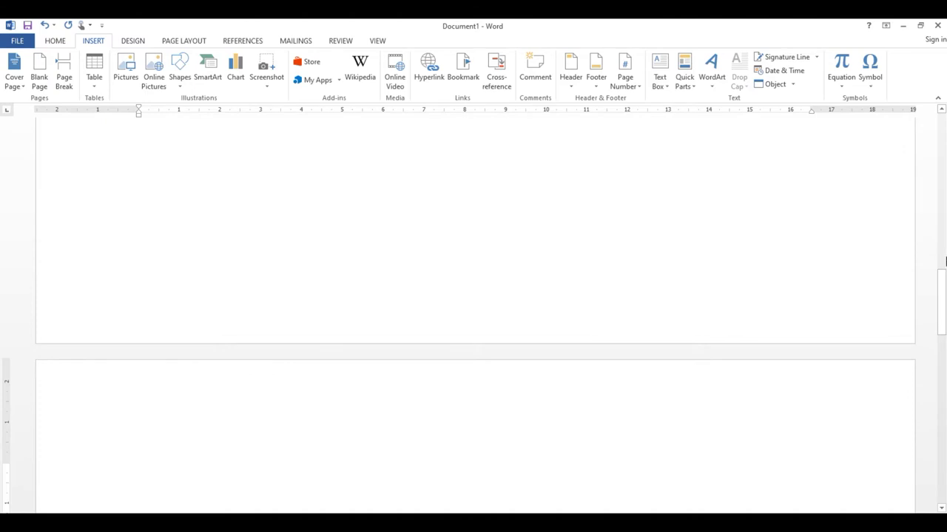
pyautogui.moveTo(941, 296); pyautogui.dragTo(938, 114)
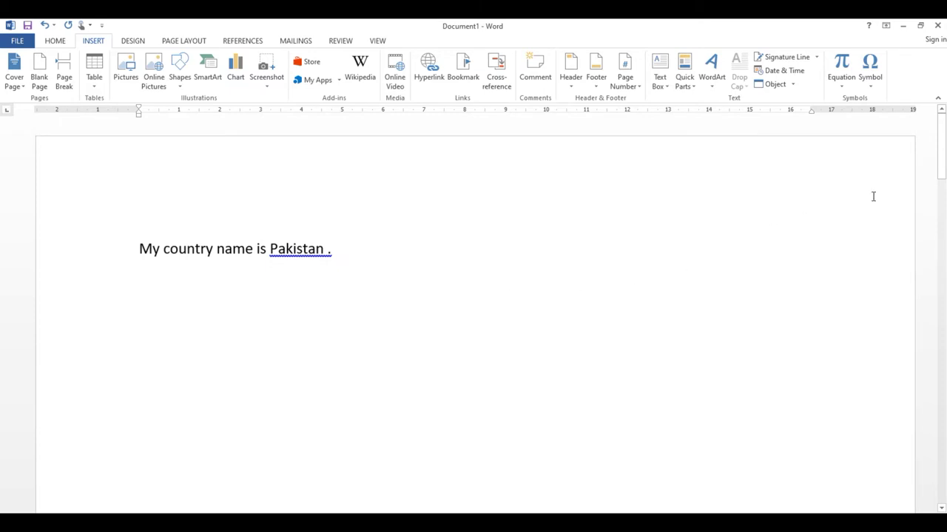
pyautogui.moveTo(942, 152); pyautogui.dragTo(942, 122)
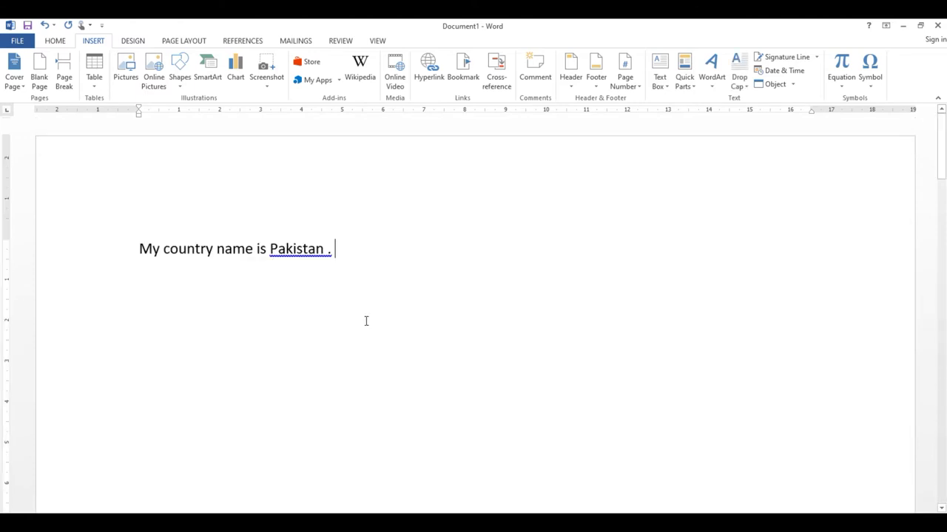
# - Delete all of the document's content and insert a table with 5 columns and 4 rows
pyautogui.hotkey('ctrl', 'a')
pyautogui.press('Delete')
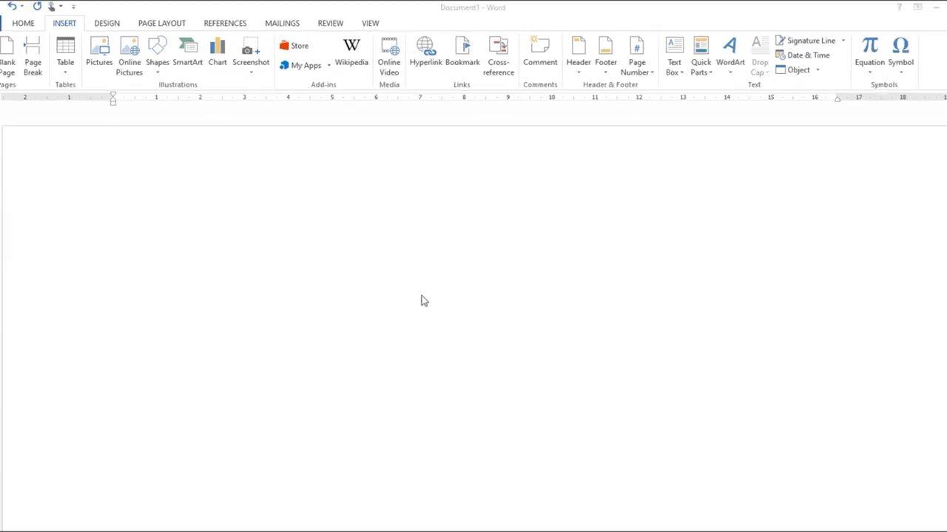
pyautogui.click(333, 252)
pyautogui.click(66, 74)
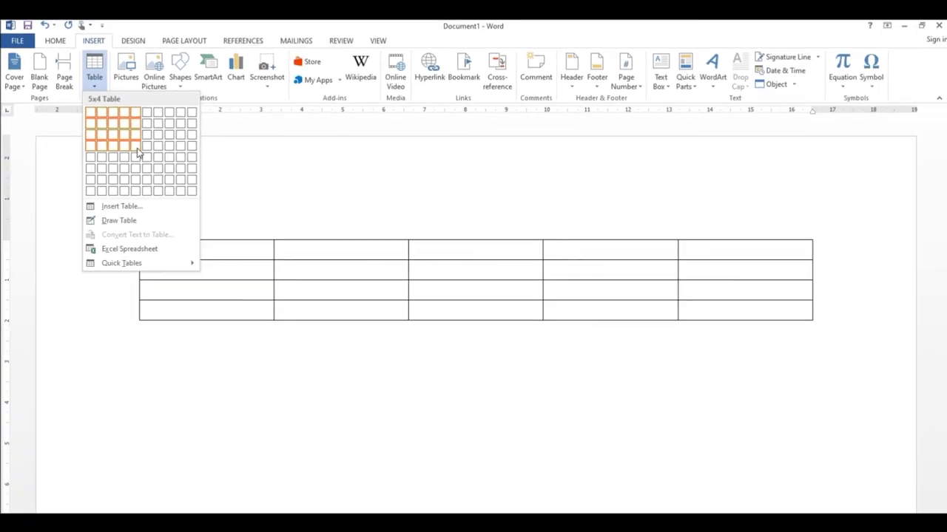
pyautogui.click(136, 146)
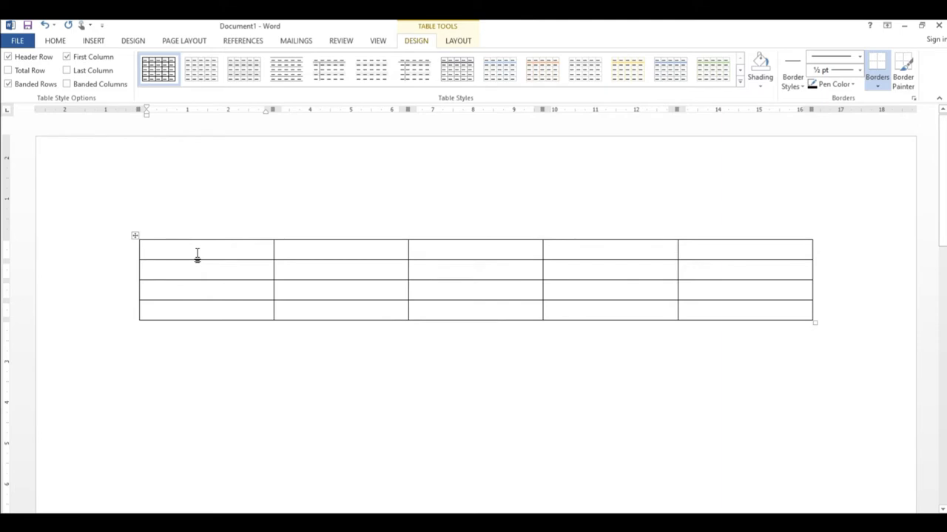
# - Fill the table's first row with the headings R no, Name, Class, Address and Telno
pyautogui.write('R no')
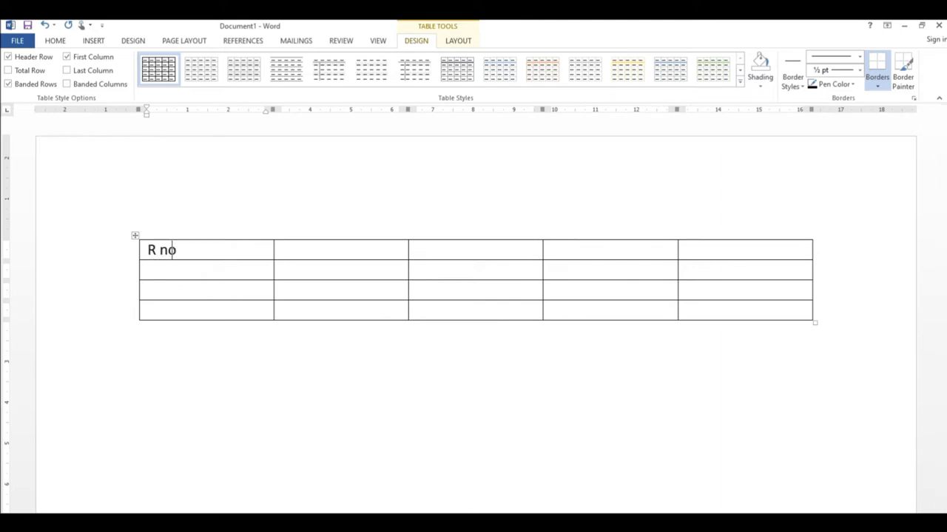
pyautogui.press('Tab')
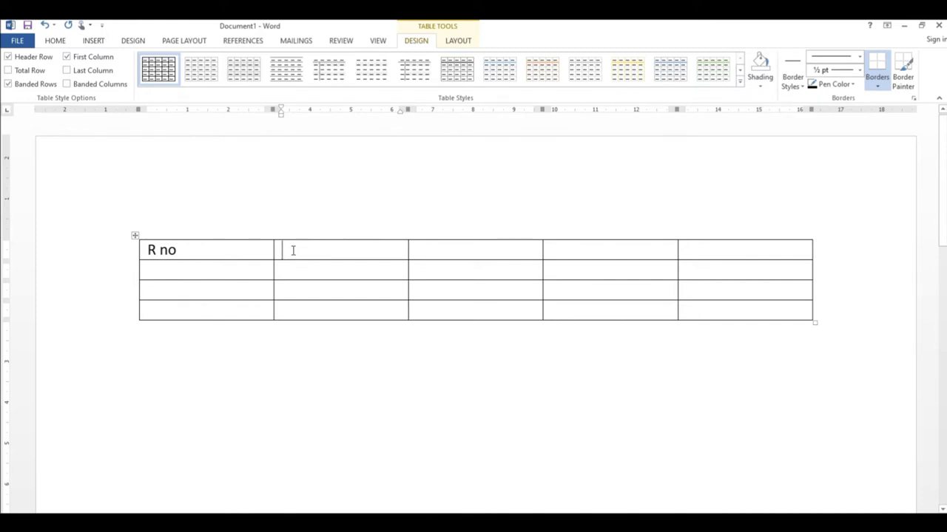
pyautogui.write('name')
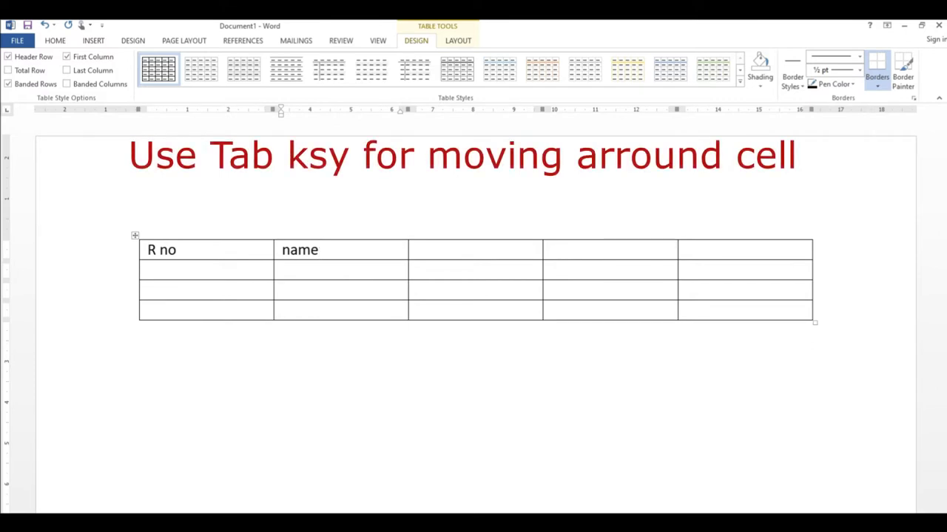
pyautogui.press('Tab')
pyautogui.write('class')
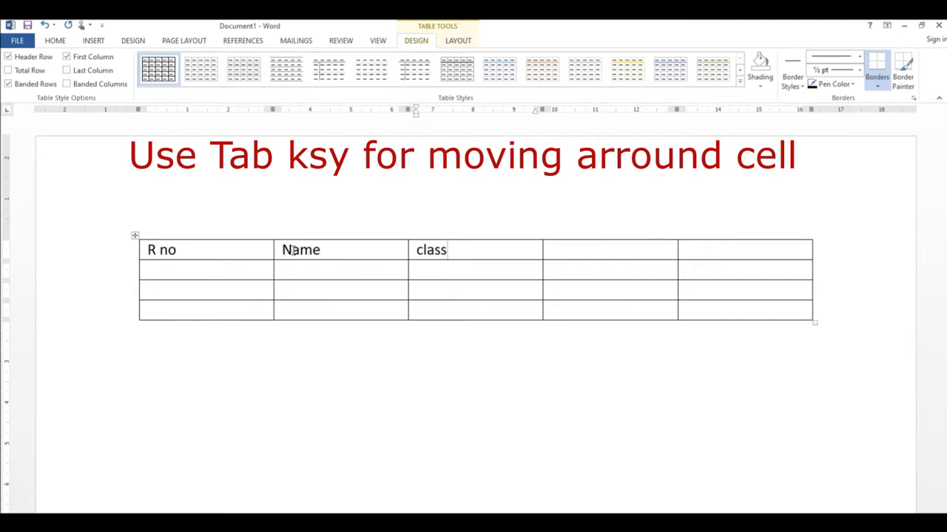
pyautogui.press('Tab')
pyautogui.write('address')
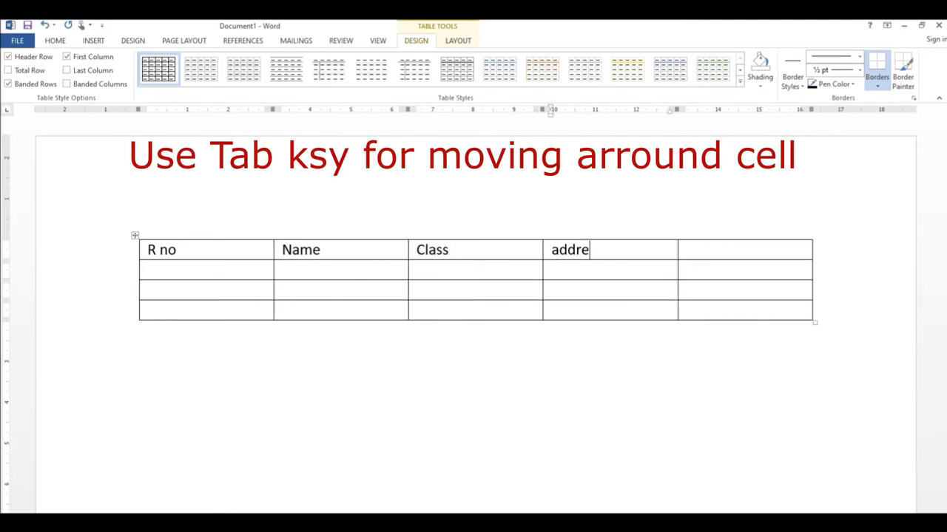
pyautogui.press('Tab')
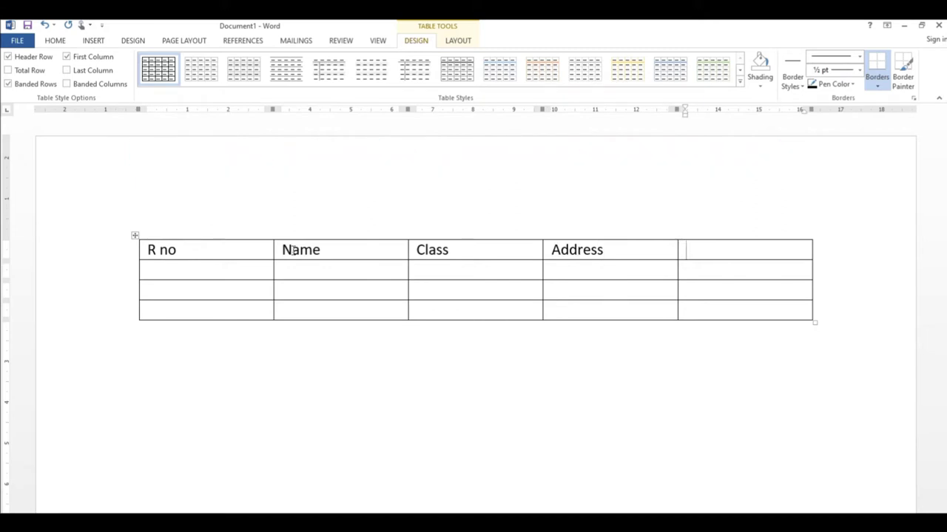
pyautogui.write('telno')
pyautogui.press('Tab')
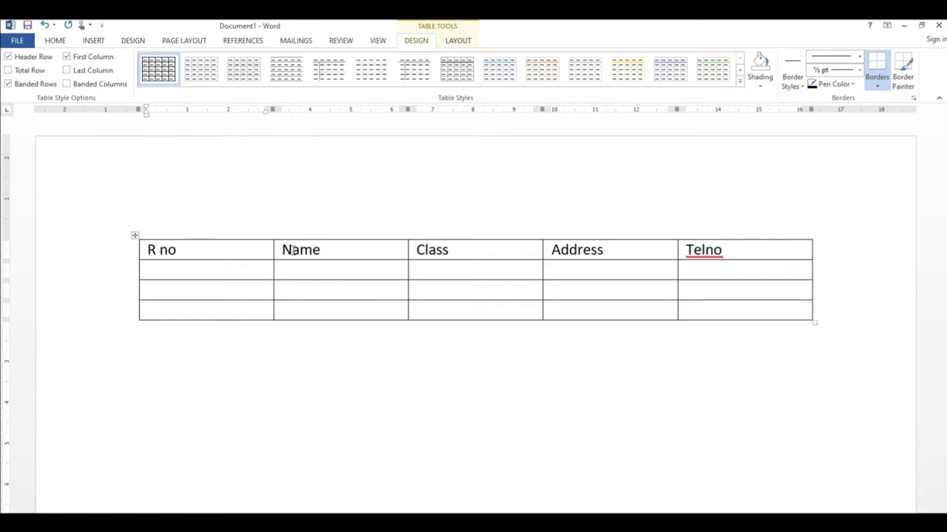
# - Number the three data rows 1, 2 and 3 under R no and enter a person's name for each under Name
pyautogui.write('1')
pyautogui.press('Tab')
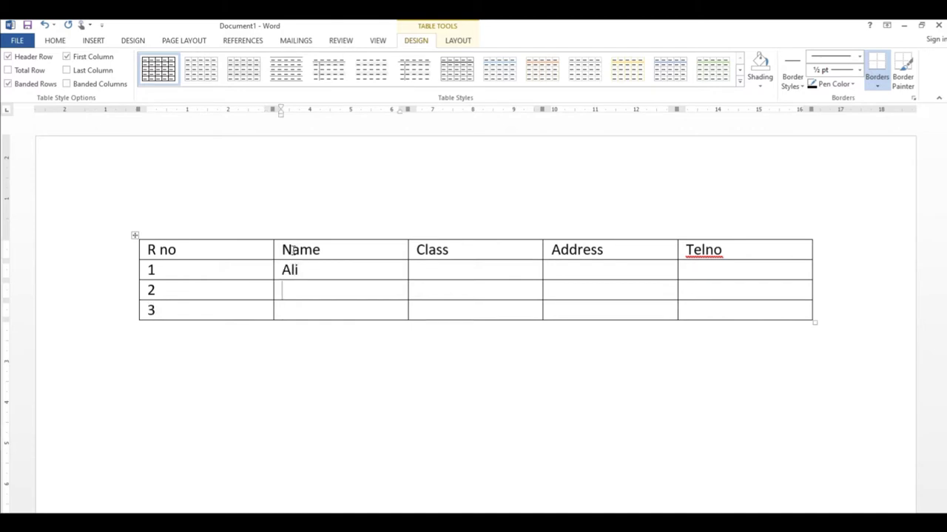
pyautogui.write('khan')
pyautogui.press('Down')
pyautogui.write('usama')
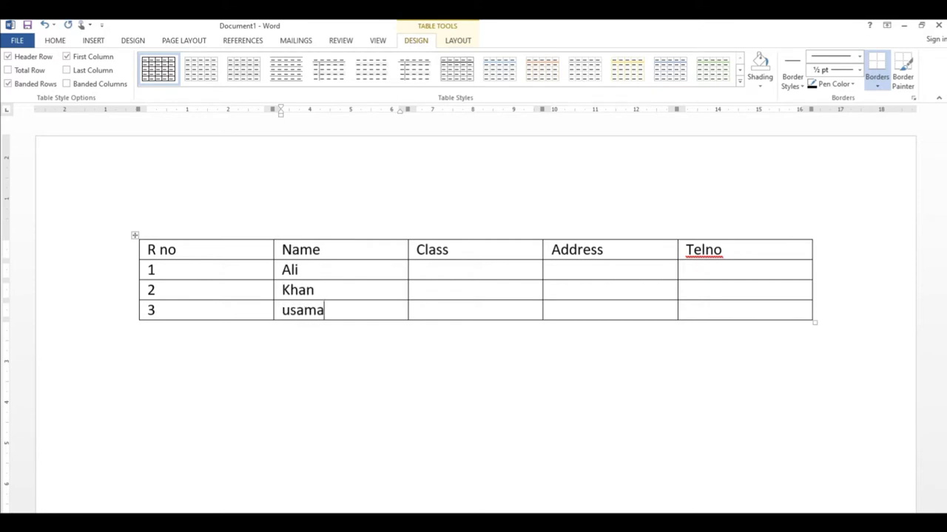
# - Fill the Class column with 10th, 11th and 12th
pyautogui.press('Tab')
pyautogui.write('10th ')
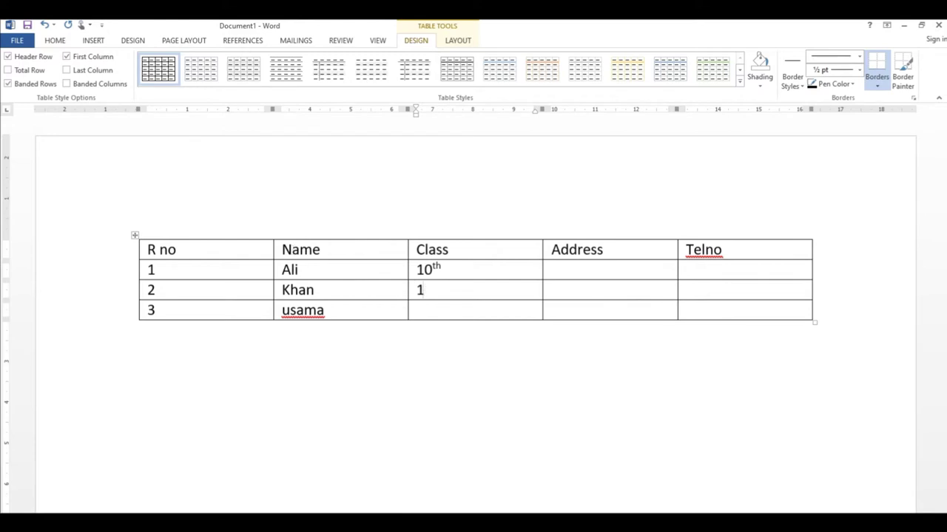
pyautogui.write('11th ')
pyautogui.write('12')
pyautogui.write('th')
# - Fill the Address column with Pakistan, India and japan
pyautogui.press('Tab')
pyautogui.write('pakistan')
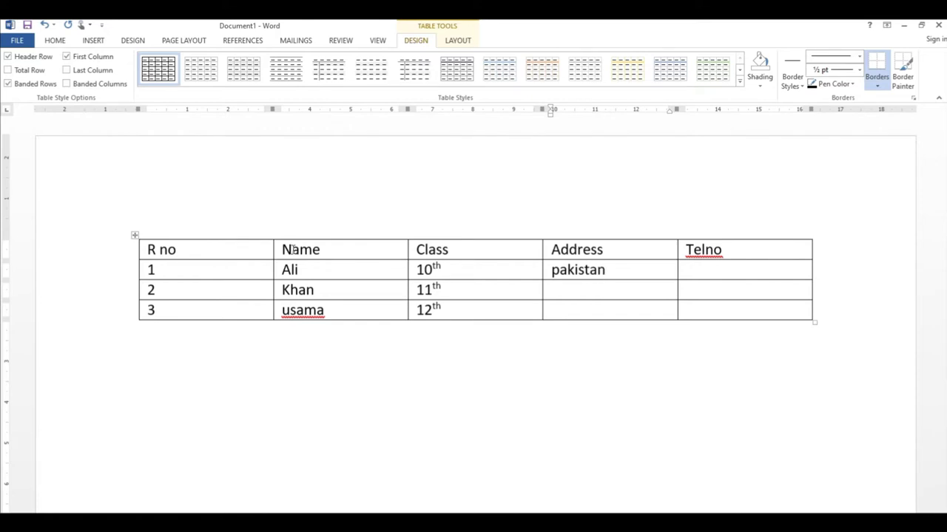
pyautogui.press('Down')
pyautogui.write('India')
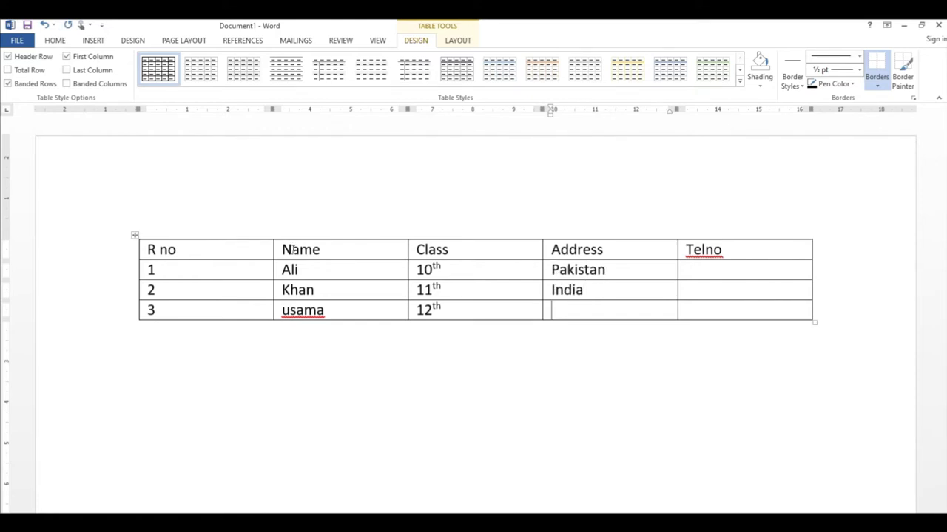
pyautogui.write('japan')
# - Enter a phone number for each of the three data rows in the Telno column
pyautogui.press('Tab')
pyautogui.write('123213')
pyautogui.click(709, 284)
pyautogui.write('123213')
pyautogui.click(687, 310)
pyautogui.write('21312312')
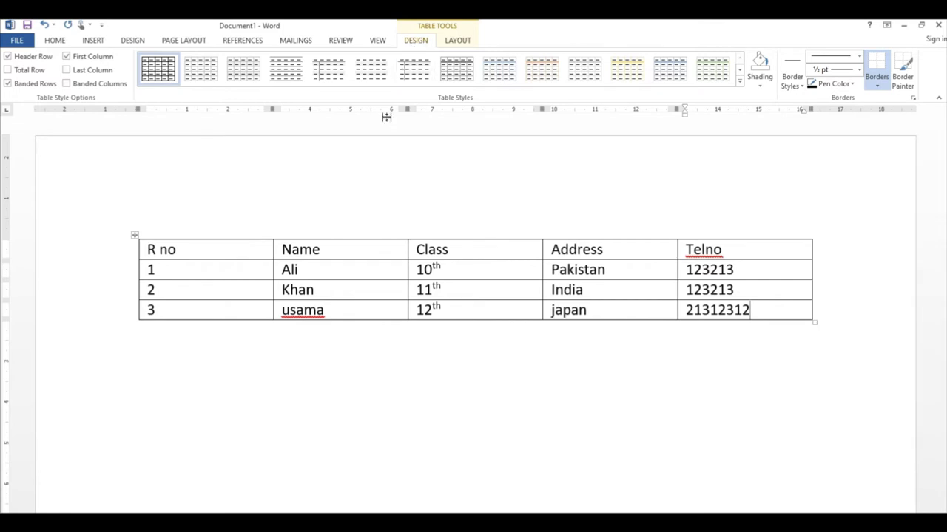
pyautogui.click(353, 256)
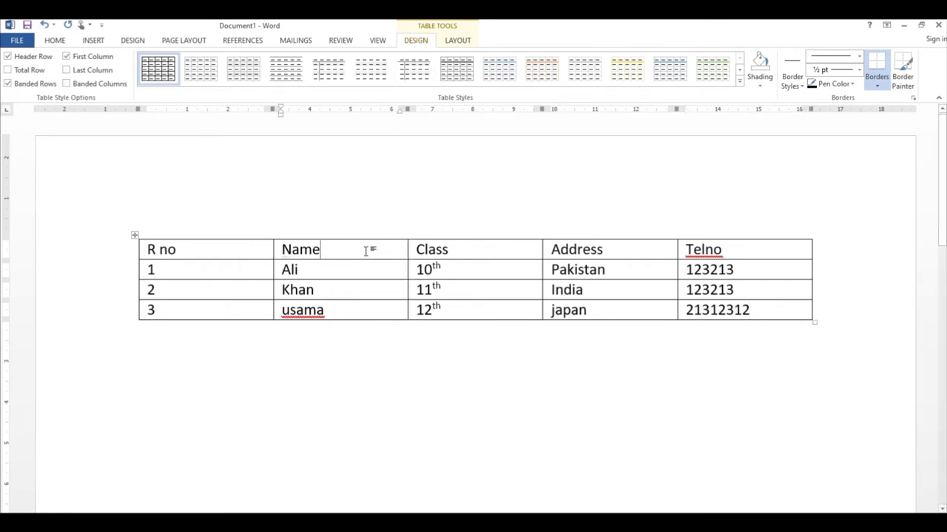
pyautogui.click(260, 348)
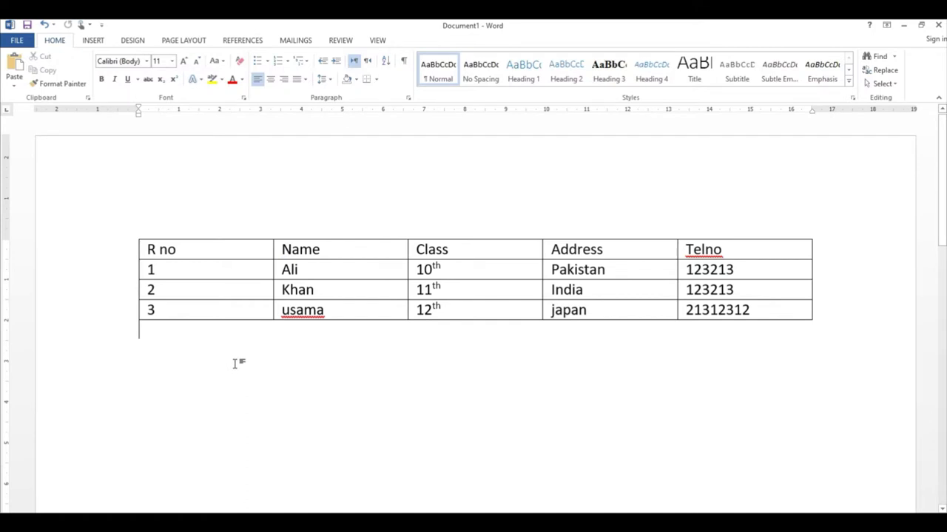
pyautogui.press('Return')
pyautogui.click(207, 252)
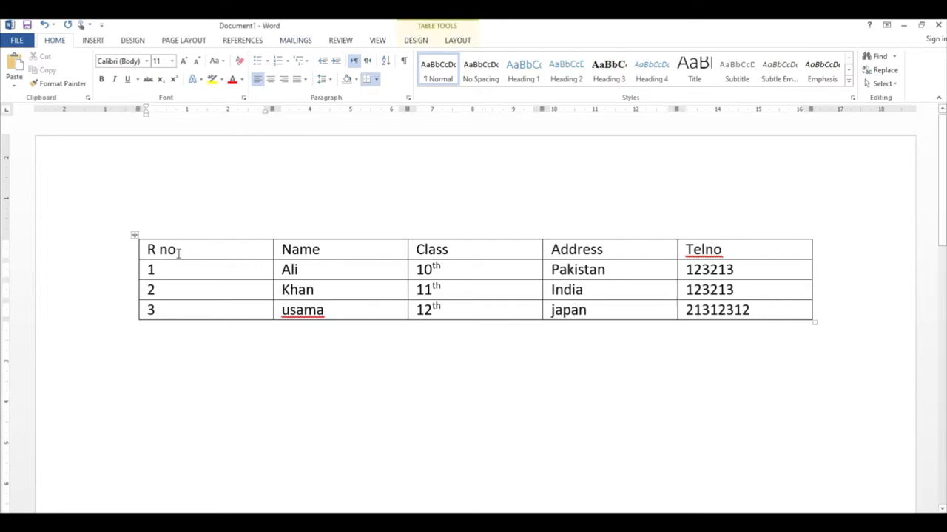
# - Apply the black list table style with a solid header row and horizontal row lines to the table
pyautogui.click(134, 235)
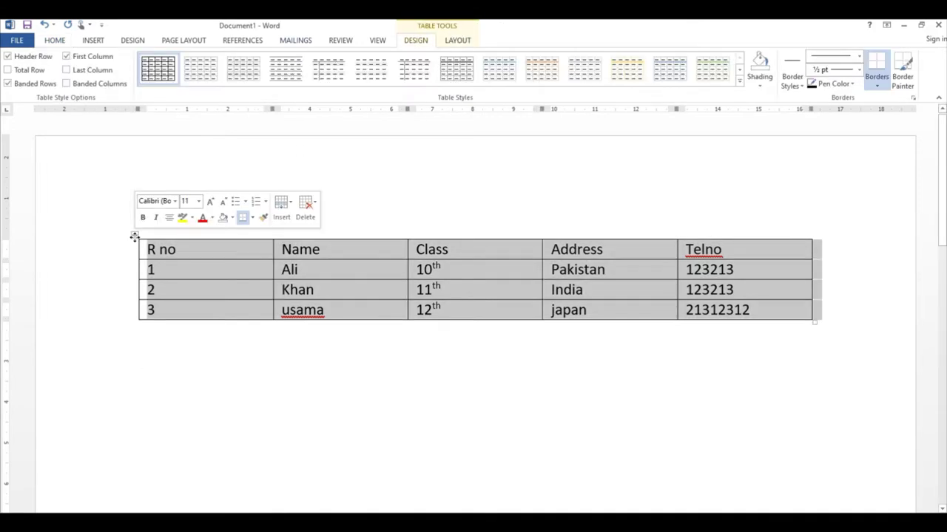
pyautogui.click(233, 258)
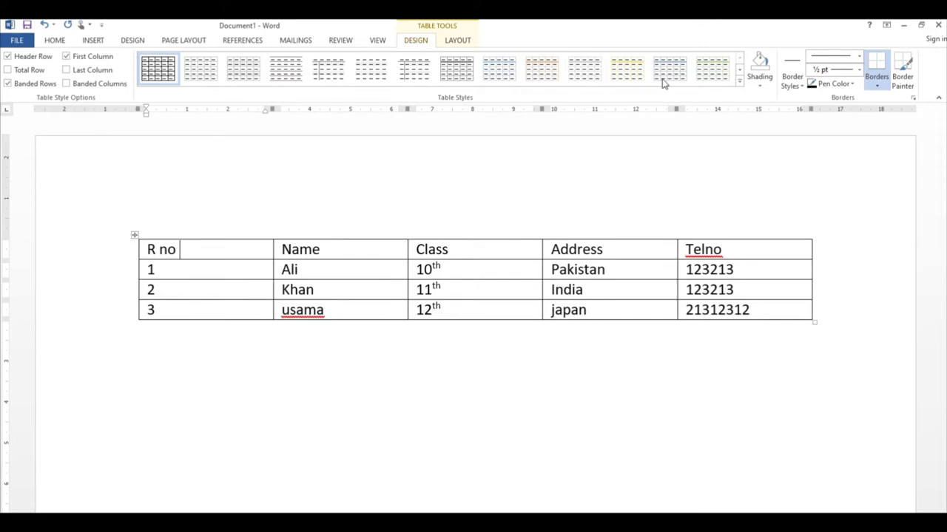
pyautogui.click(738, 82)
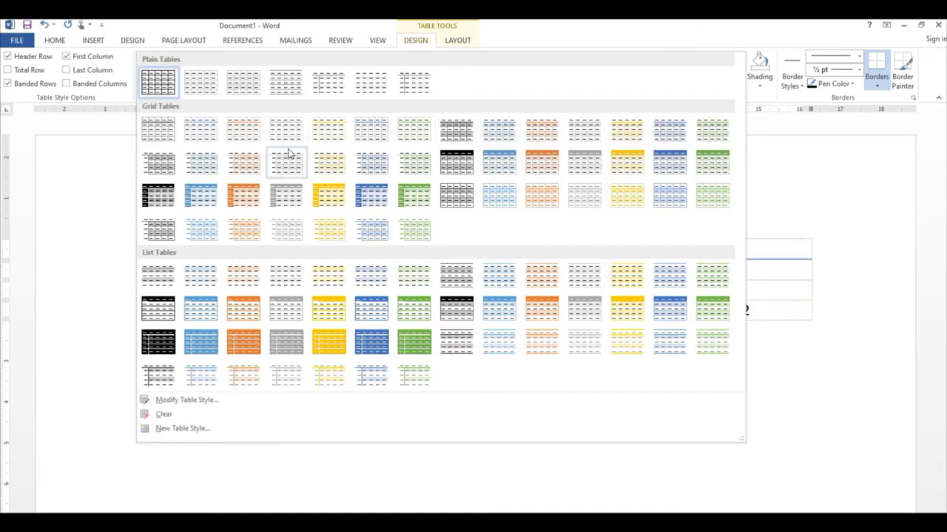
pyautogui.click(169, 311)
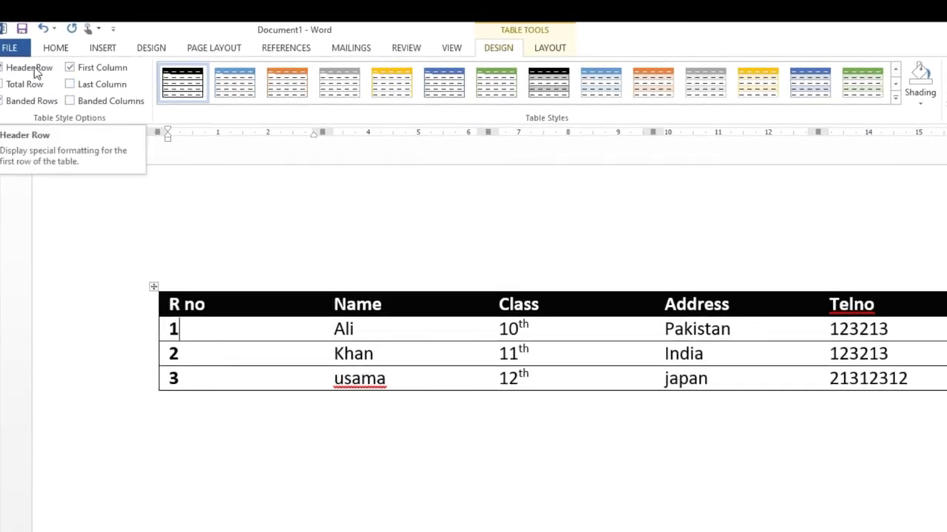
# - Switch the table's Header Row formatting off and on again to compare its effect
pyautogui.click(34, 67)
pyautogui.click(34, 66)
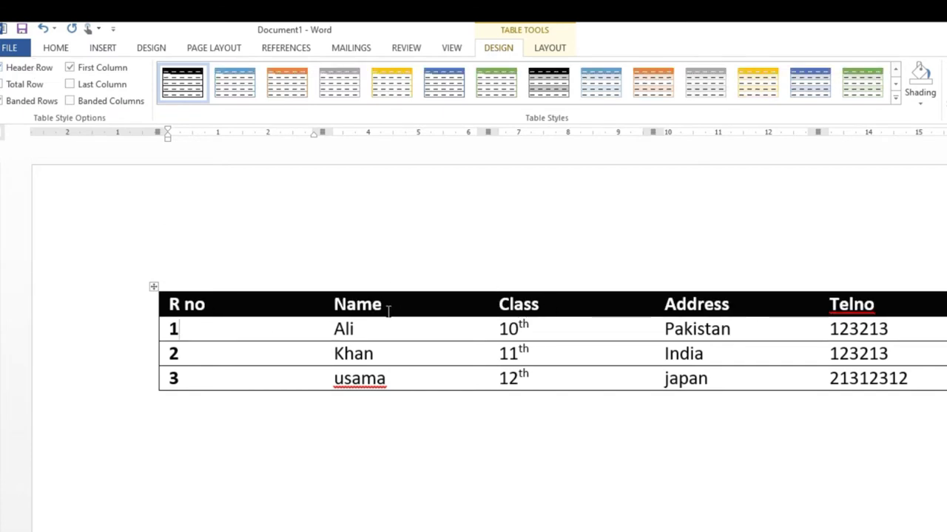
pyautogui.click(26, 69)
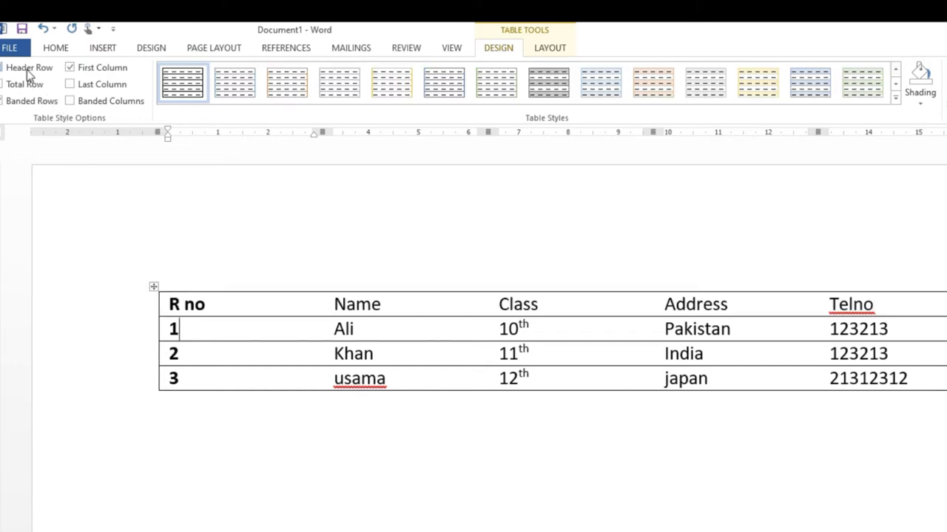
pyautogui.click(27, 70)
pyautogui.click(27, 70)
pyautogui.click(27, 69)
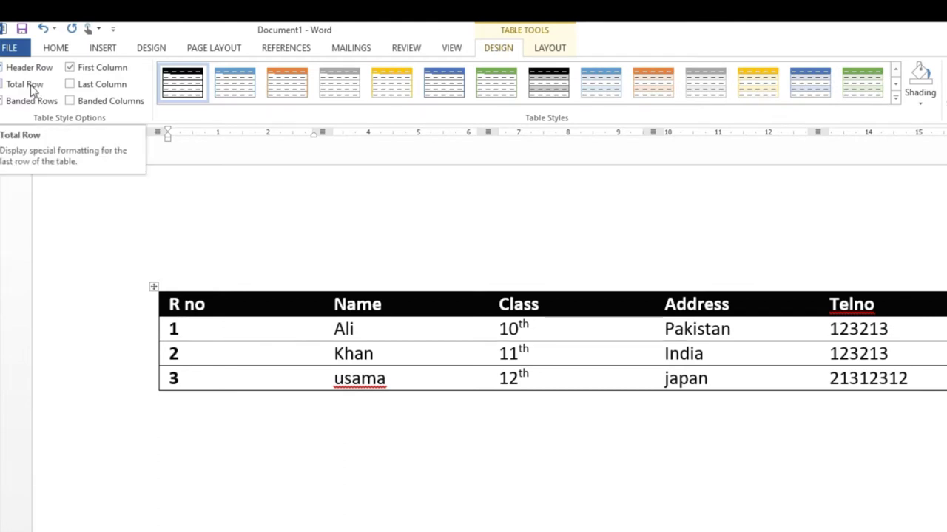
# - Turn on Total Row formatting for the table, comparing the last row with and without it
pyautogui.click(24, 85)
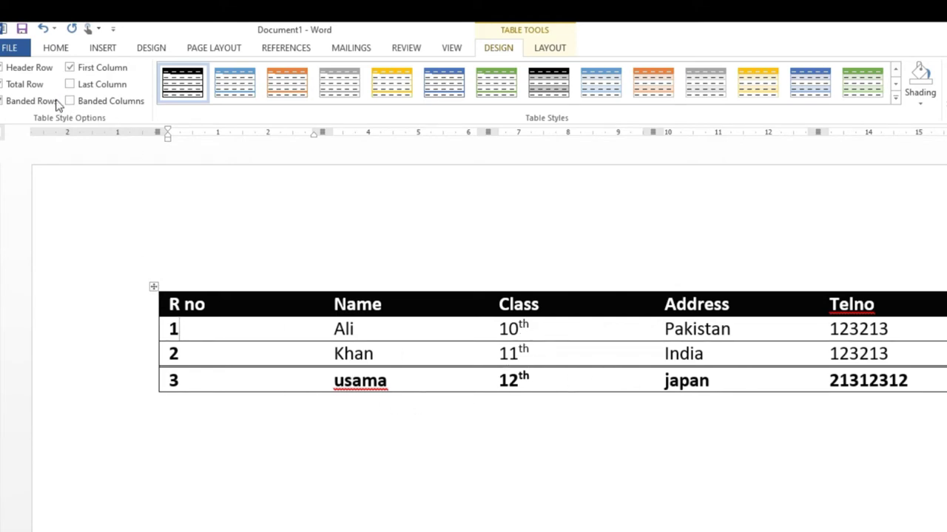
pyautogui.click(24, 83)
pyautogui.click(25, 85)
pyautogui.click(24, 85)
pyautogui.click(24, 85)
# - Switch the table's Banded Rows formatting off and on again to compare its effect
pyautogui.click(28, 105)
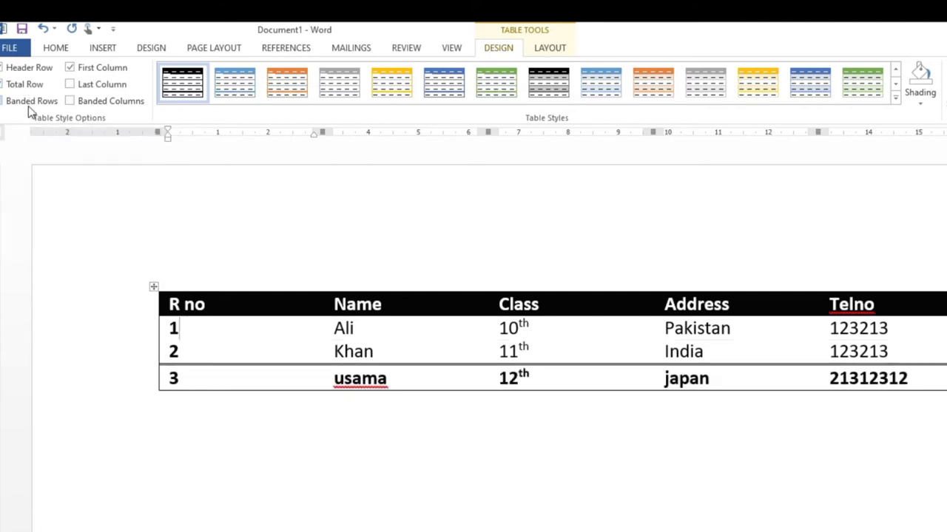
pyautogui.click(28, 106)
pyautogui.click(28, 106)
pyautogui.click(28, 106)
pyautogui.click(28, 106)
pyautogui.click(28, 105)
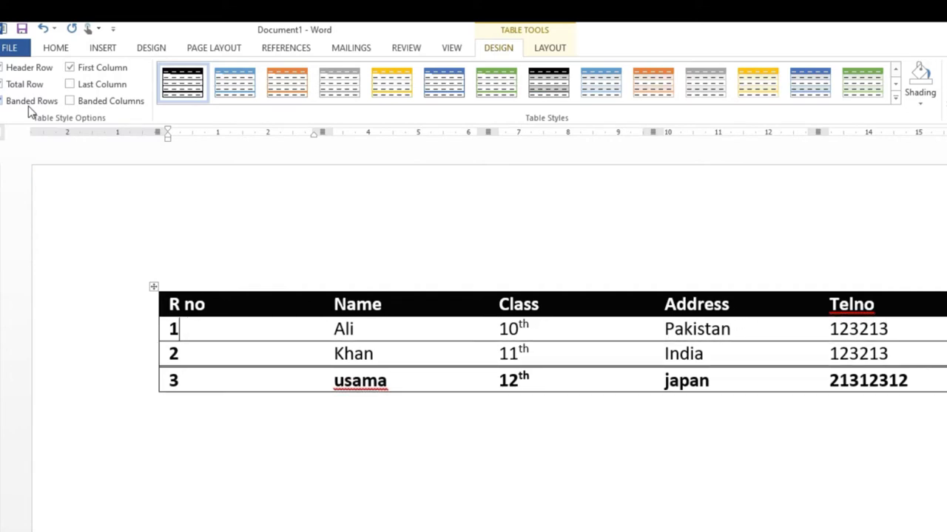
# - Switch the table's First Column formatting off and on again to compare its effect
pyautogui.click(112, 68)
pyautogui.click(69, 67)
pyautogui.click(69, 68)
pyautogui.click(113, 68)
pyautogui.click(112, 68)
pyautogui.click(112, 68)
# - Switch the table's Last Column formatting on and off again to compare its effect
pyautogui.click(94, 88)
pyautogui.click(95, 87)
pyautogui.click(94, 87)
pyautogui.click(95, 87)
pyautogui.click(95, 87)
pyautogui.click(95, 87)
# - Turn on Banded Columns formatting for the table, comparing the columns with and without it
pyautogui.click(106, 105)
pyautogui.click(106, 105)
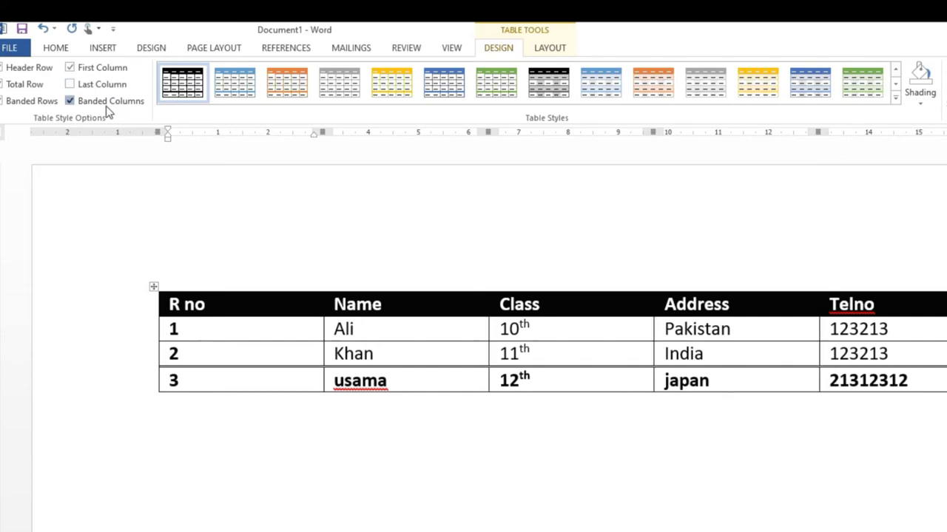
pyautogui.click(106, 106)
pyautogui.click(110, 104)
pyautogui.click(110, 105)
pyautogui.click(110, 105)
pyautogui.click(110, 105)
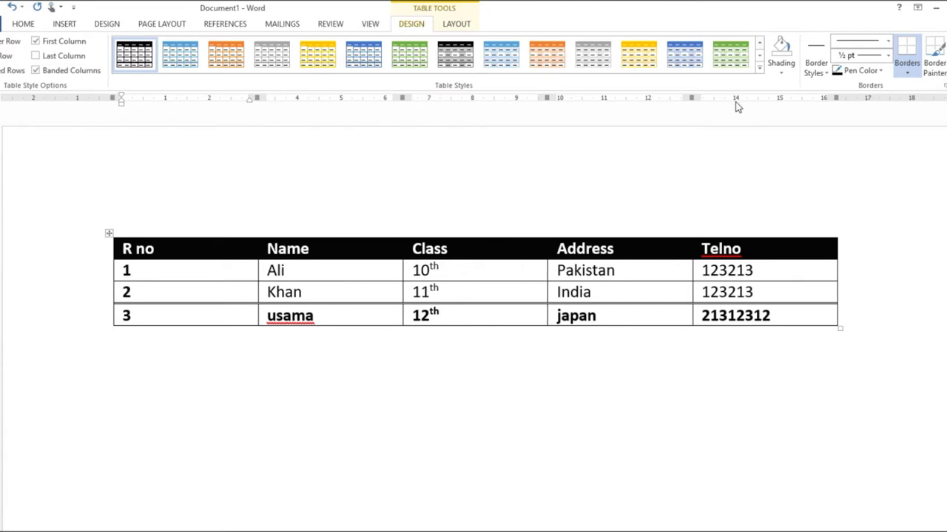
# - Shade the R no, Name and Class cells of row 2 with the standard light green colour
pyautogui.click(782, 74)
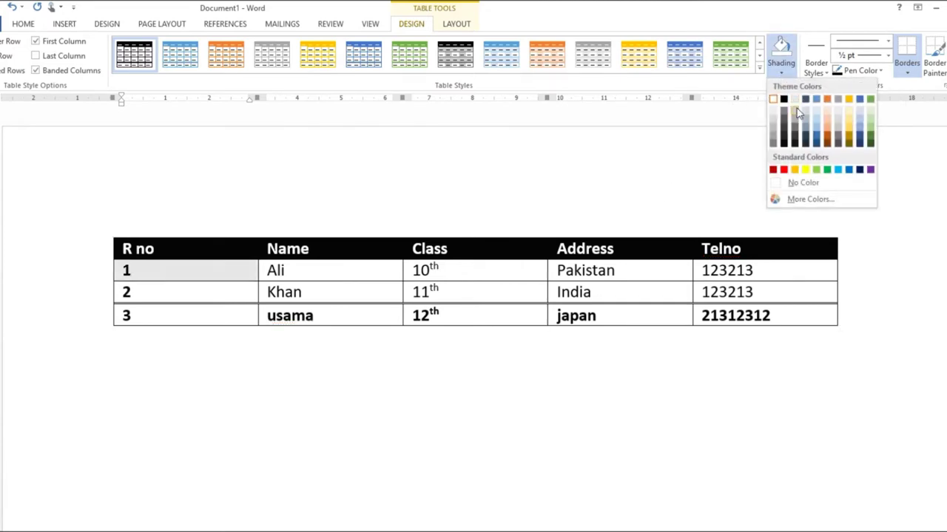
pyautogui.click(619, 286)
pyautogui.moveTo(212, 294); pyautogui.dragTo(498, 292)
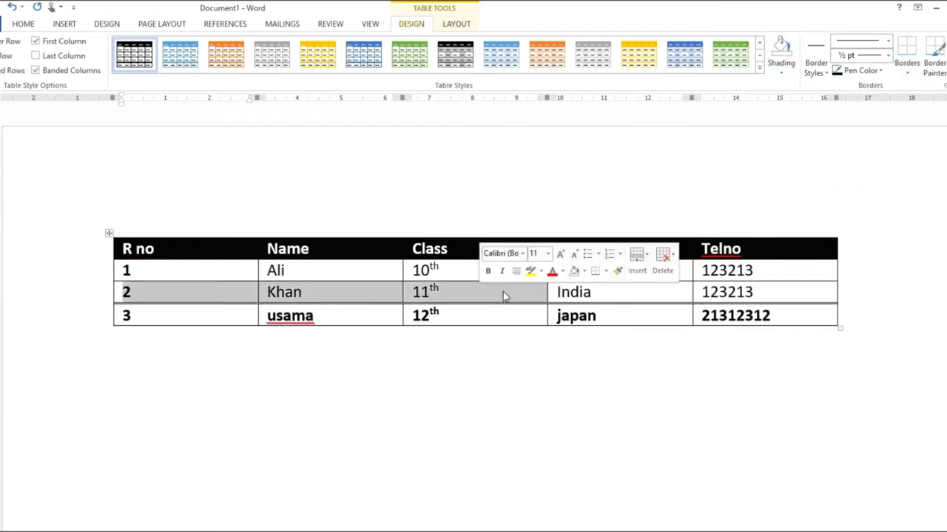
pyautogui.click(785, 77)
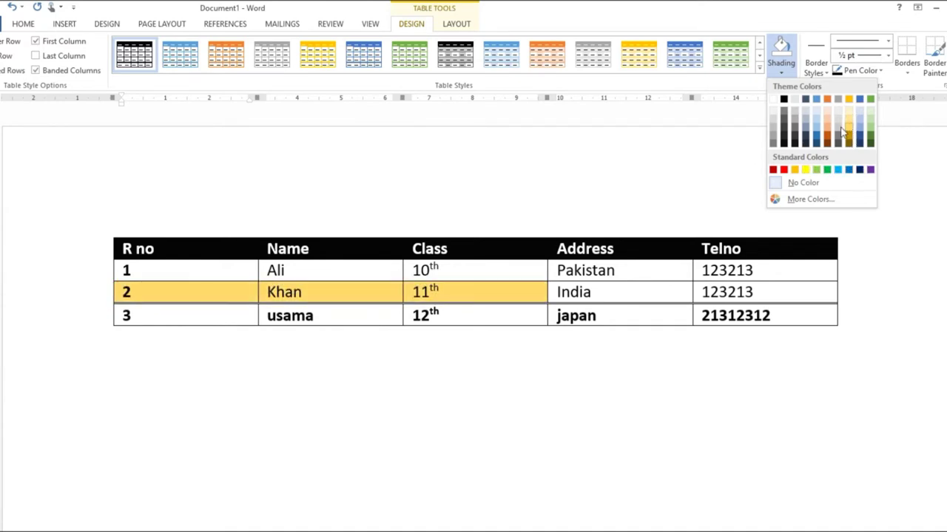
pyautogui.click(816, 172)
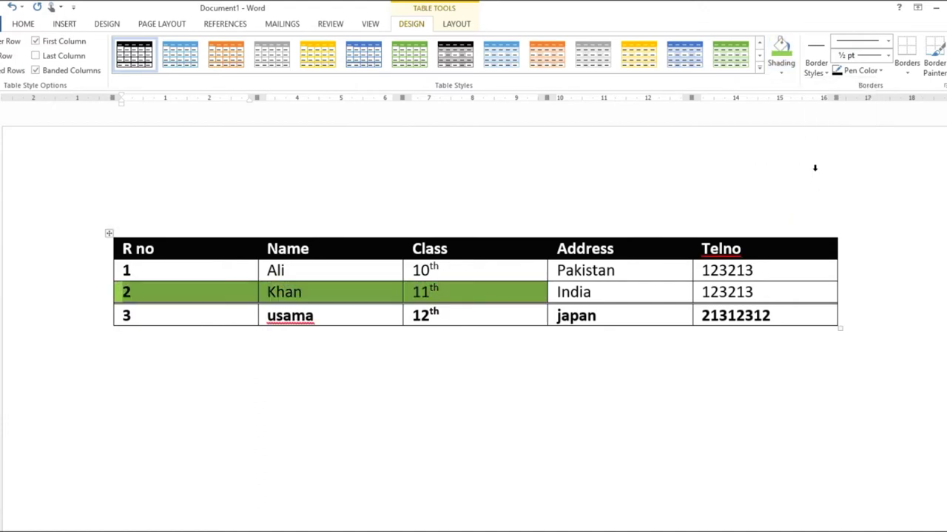
# - Select the Address and Telno cells of all three data rows and try pink shading colours from the custom and standard palettes
pyautogui.click(642, 288)
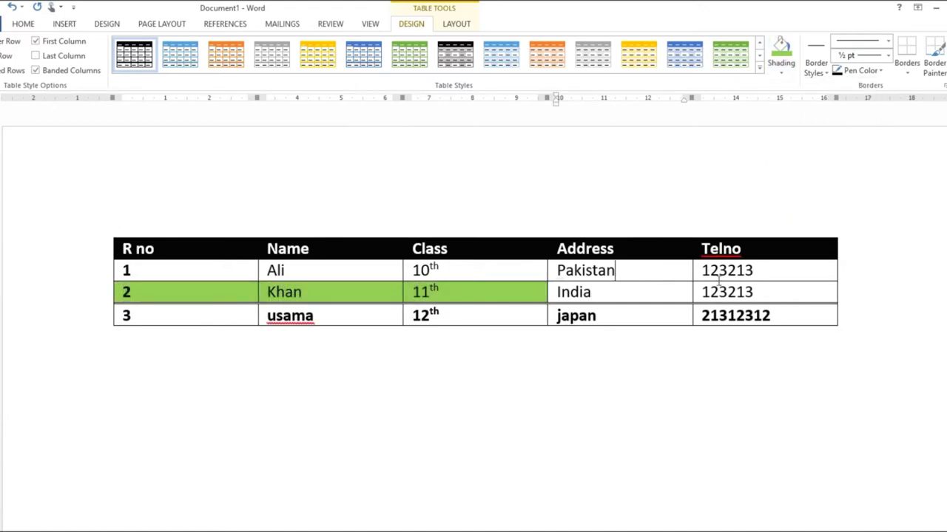
pyautogui.moveTo(635, 270); pyautogui.dragTo(756, 316)
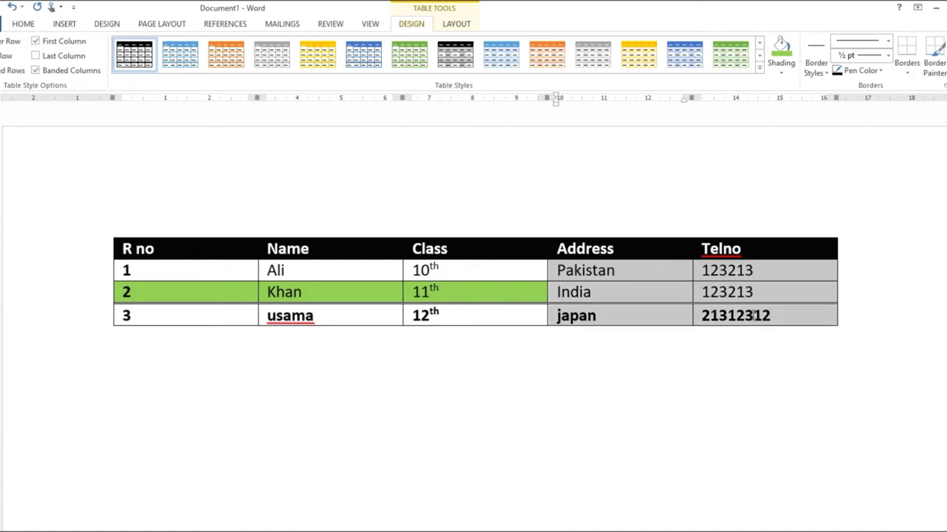
pyautogui.click(784, 74)
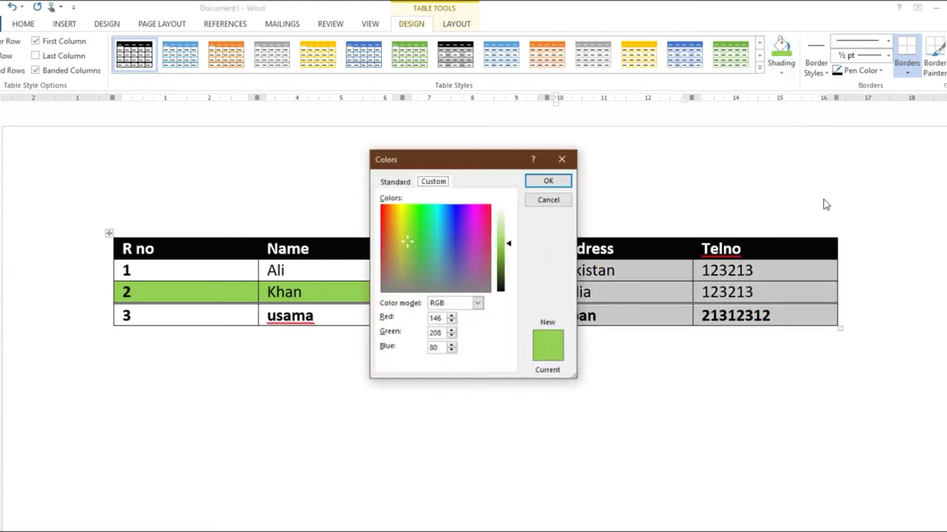
pyautogui.moveTo(474, 220)
pyautogui.mouseDown()
pyautogui.moveTo(480, 211)
pyautogui.moveTo(445, 221)
pyautogui.moveTo(480, 219)
pyautogui.mouseUp()
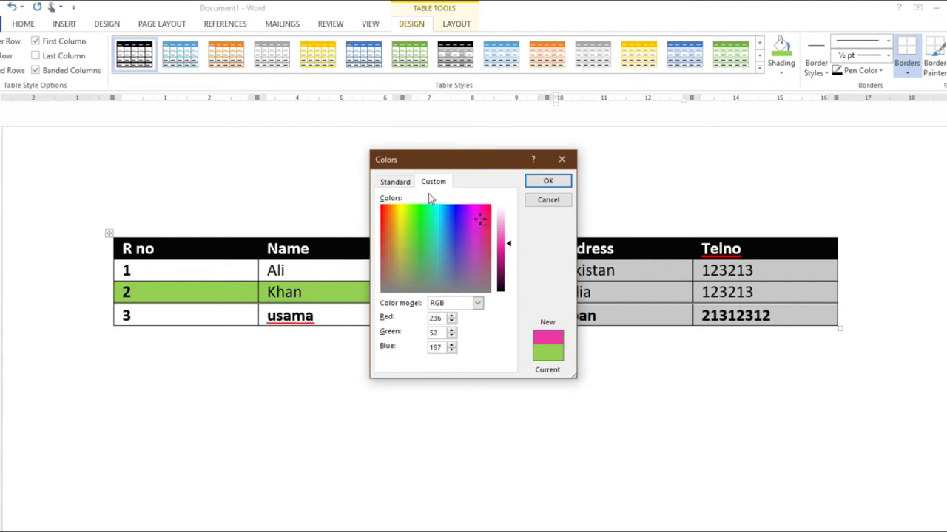
pyautogui.click(395, 182)
pyautogui.click(439, 257)
pyautogui.click(487, 263)
pyautogui.click(460, 281)
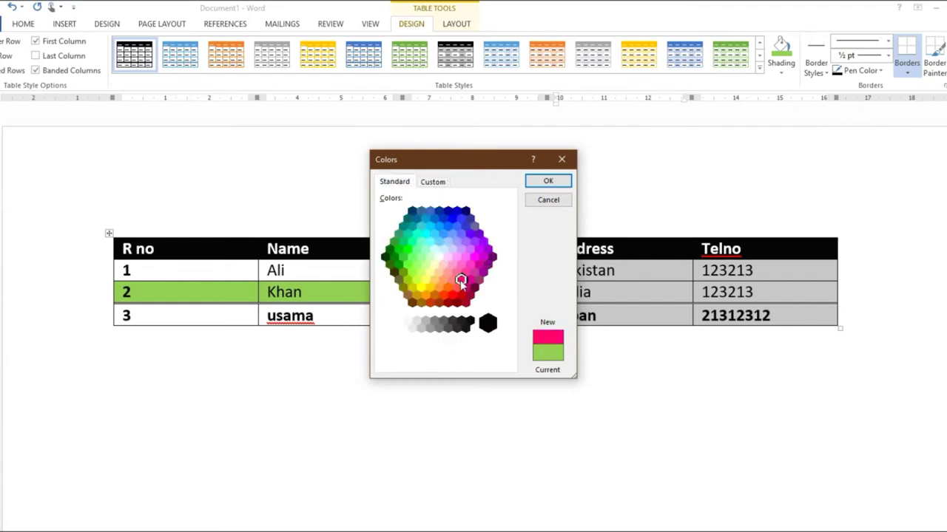
# - Shade the Address and Telno cells of the three data rows with a custom pinkish red
pyautogui.click(434, 183)
pyautogui.moveTo(442, 318); pyautogui.dragTo(428, 334)
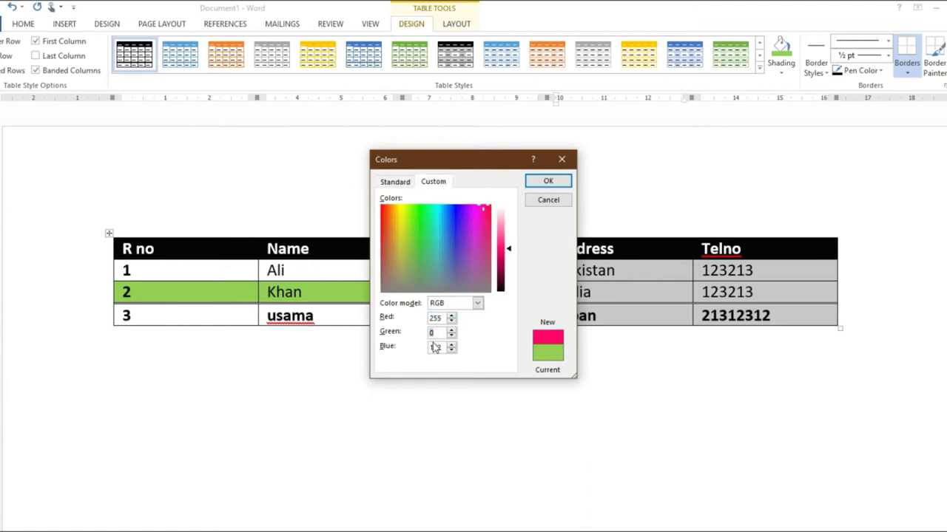
pyautogui.moveTo(468, 230); pyautogui.dragTo(485, 220)
pyautogui.click(542, 182)
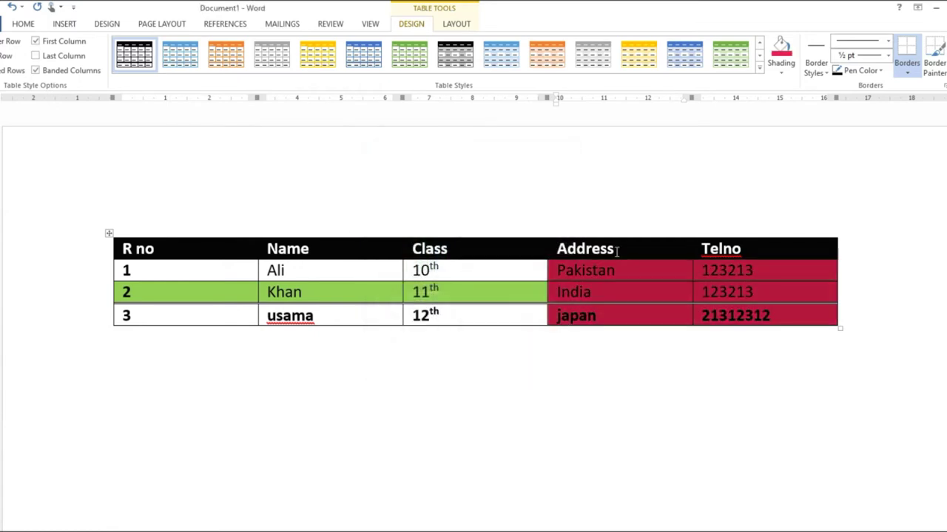
pyautogui.click(647, 294)
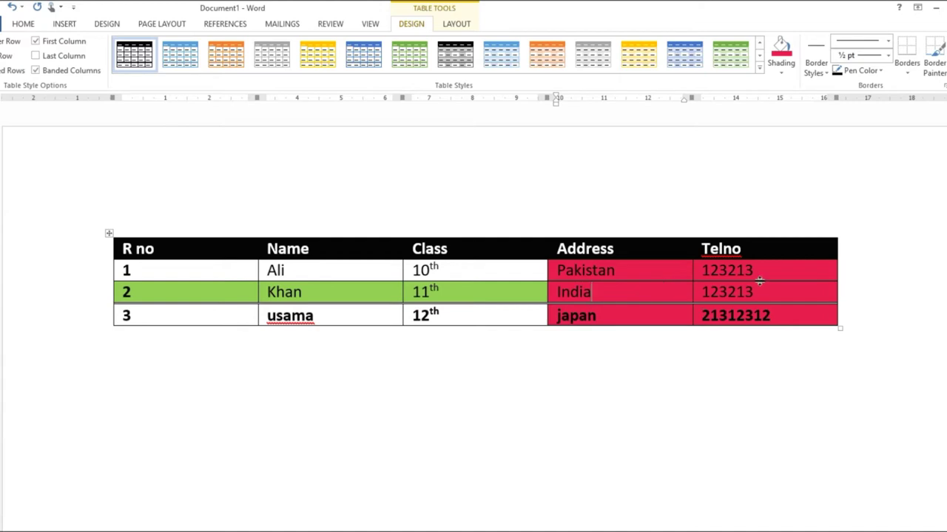
pyautogui.click(658, 279)
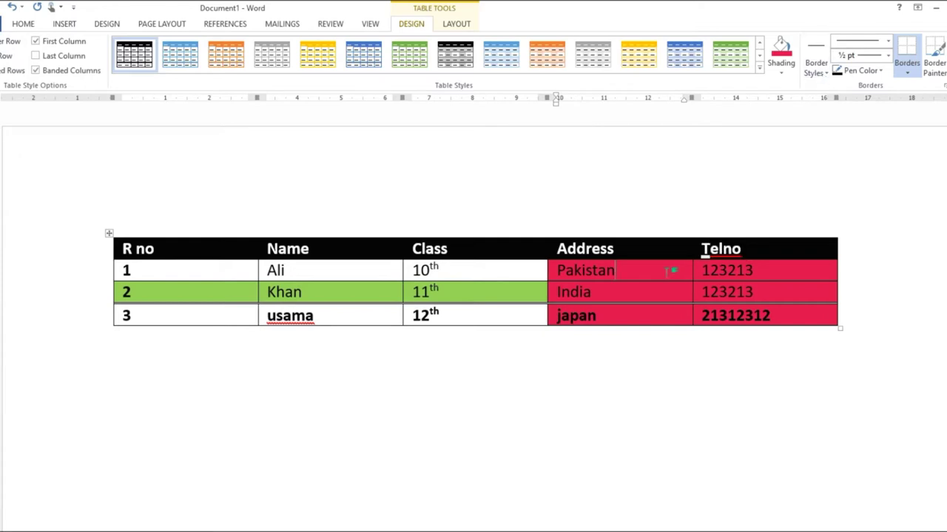
# - Clear the cell shading by reapplying the black-header list table style to the whole table
pyautogui.click(196, 273)
pyautogui.click(109, 236)
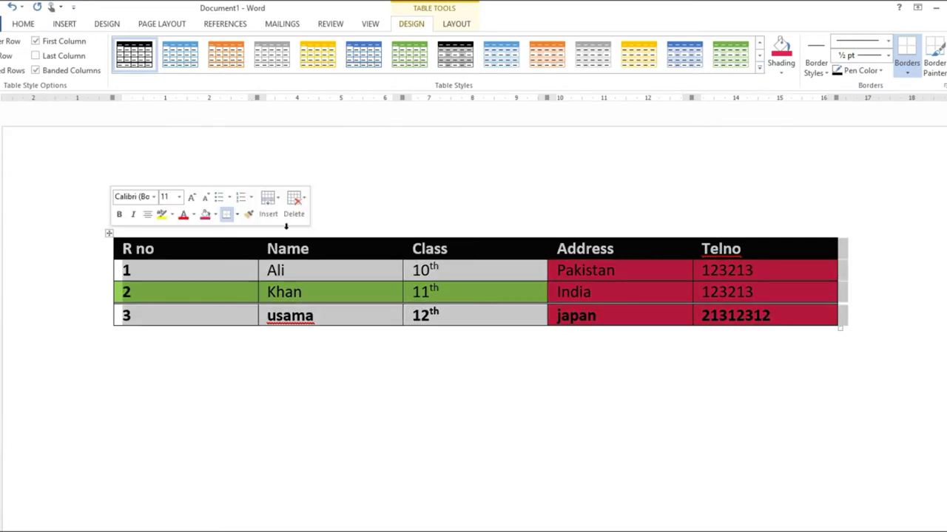
pyautogui.click(758, 67)
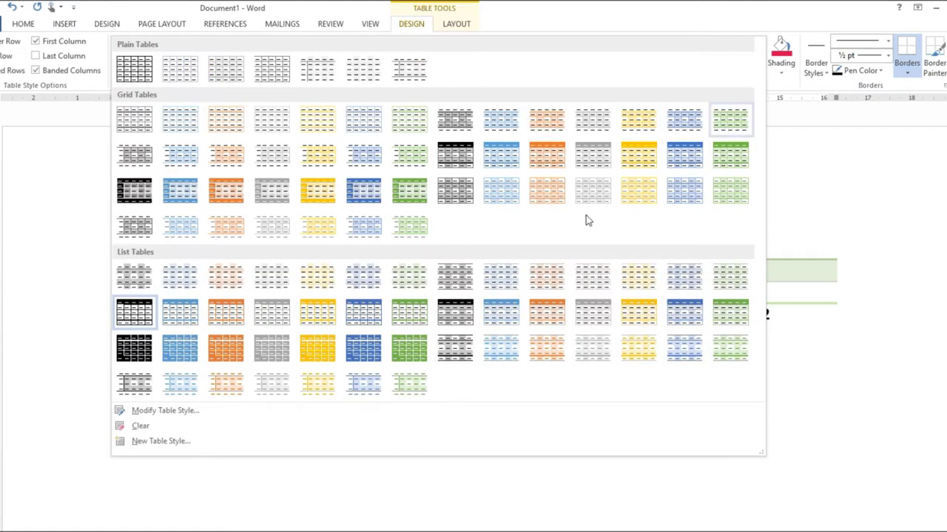
pyautogui.click(144, 322)
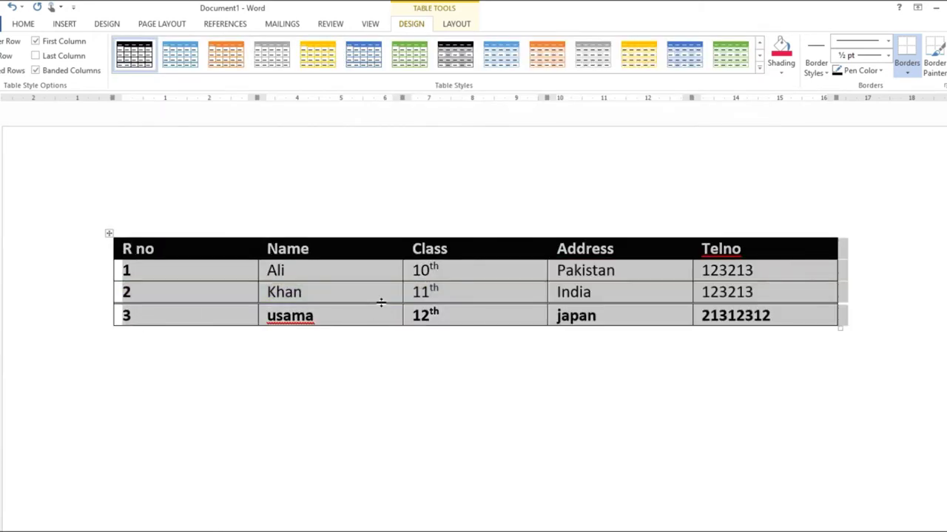
pyautogui.click(365, 278)
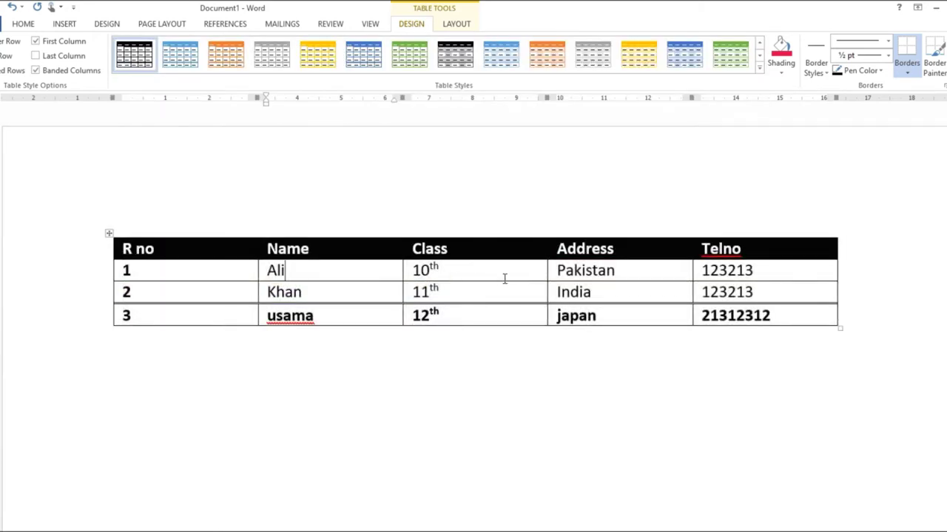
# - Select all the table's cells and choose the orange 1½ pt theme border style
pyautogui.click(828, 74)
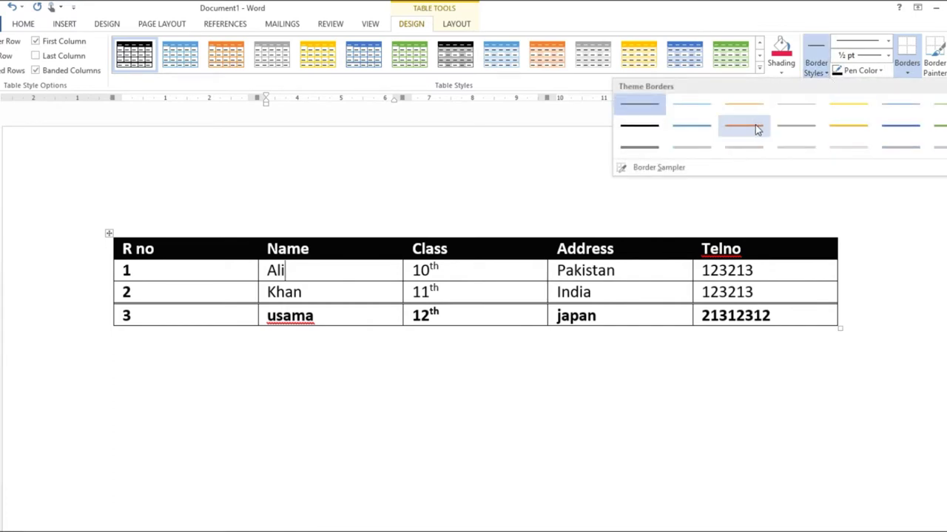
pyautogui.click(619, 270)
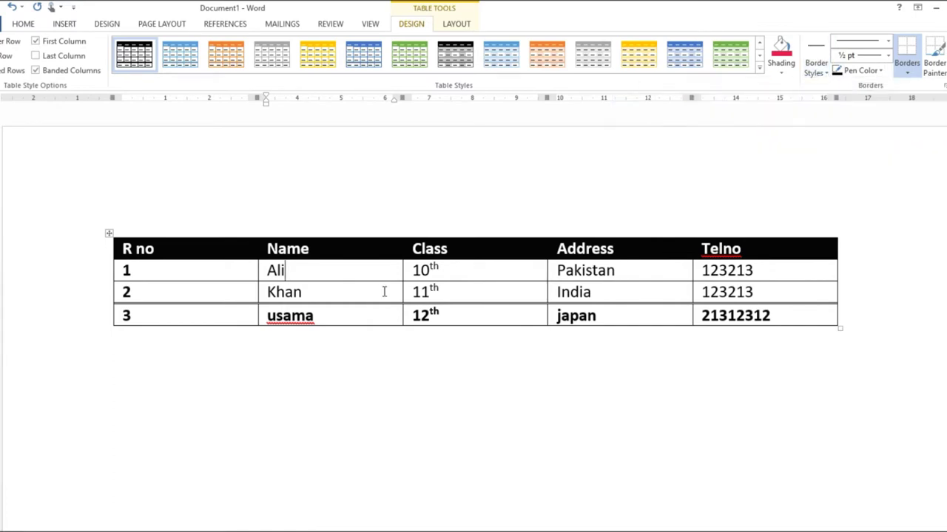
pyautogui.moveTo(162, 249); pyautogui.dragTo(803, 318)
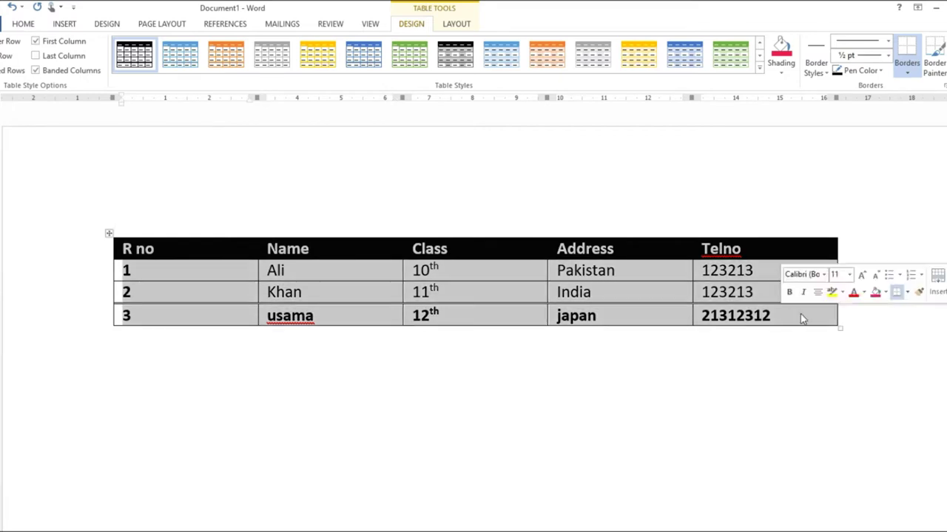
pyautogui.click(815, 65)
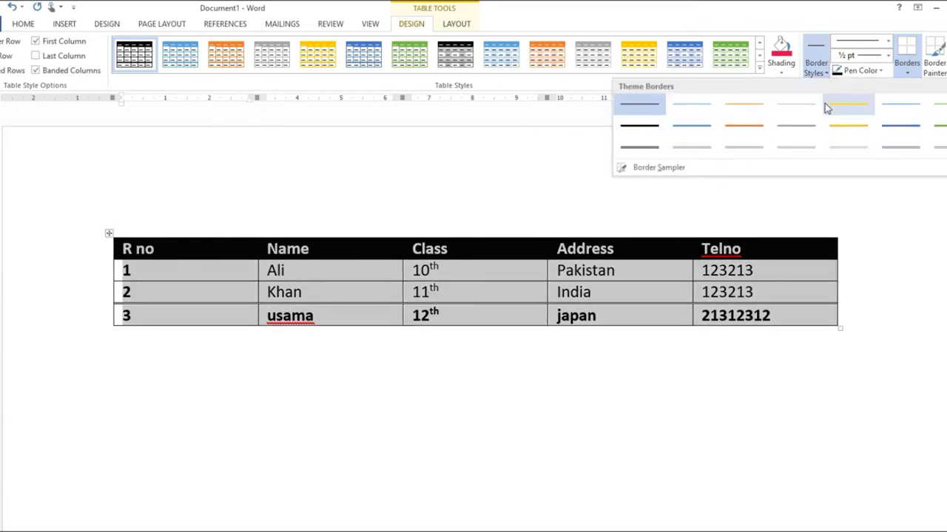
pyautogui.click(737, 127)
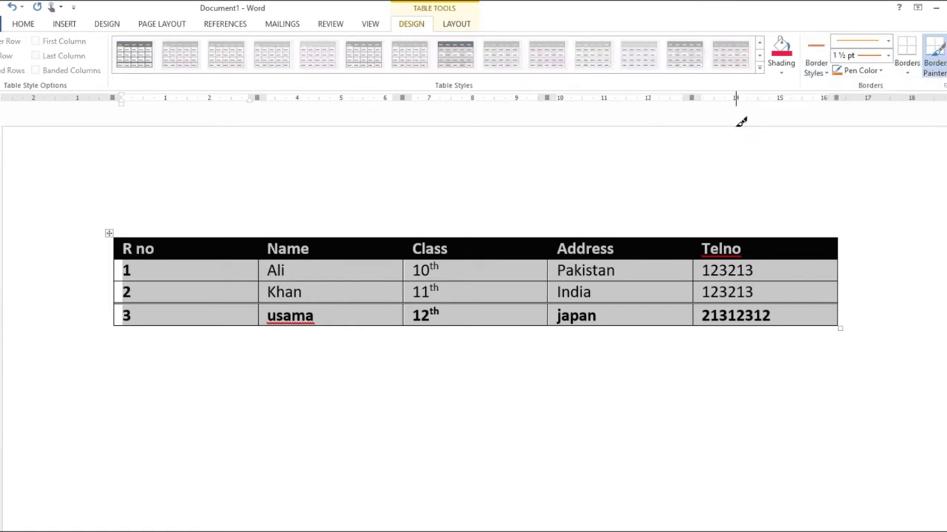
# - Paint orange 1½ pt border segments around the Address and Telno cells of rows 1 and 2, then stop painting
pyautogui.click(549, 288)
pyautogui.click(549, 270)
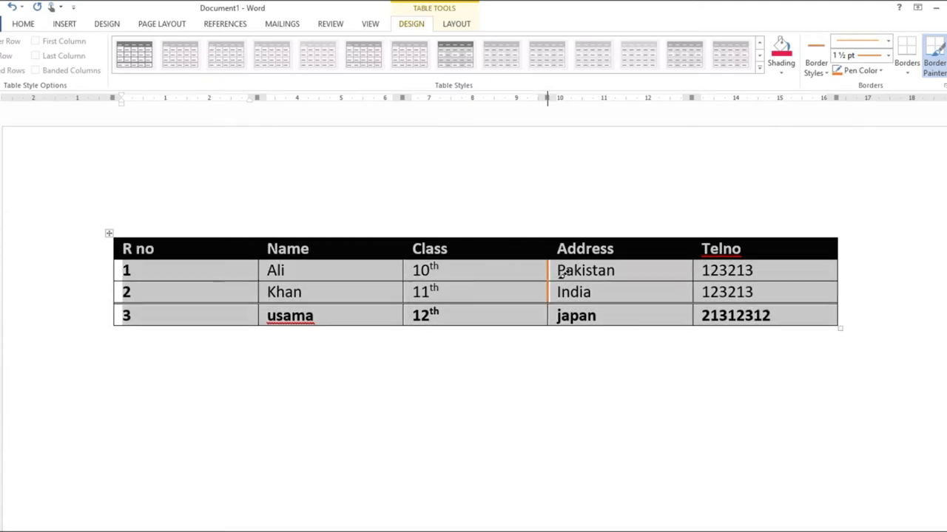
pyautogui.click(621, 281)
pyautogui.click(619, 303)
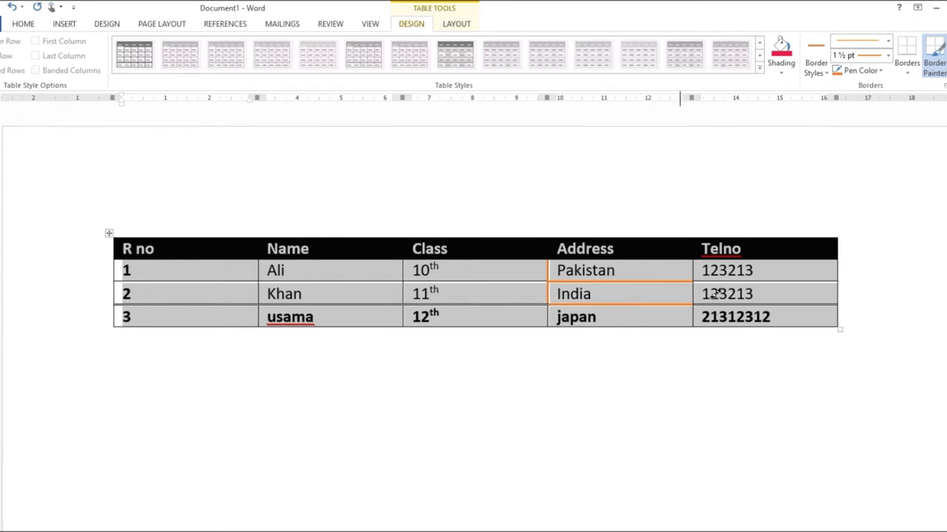
pyautogui.click(743, 281)
pyautogui.click(744, 300)
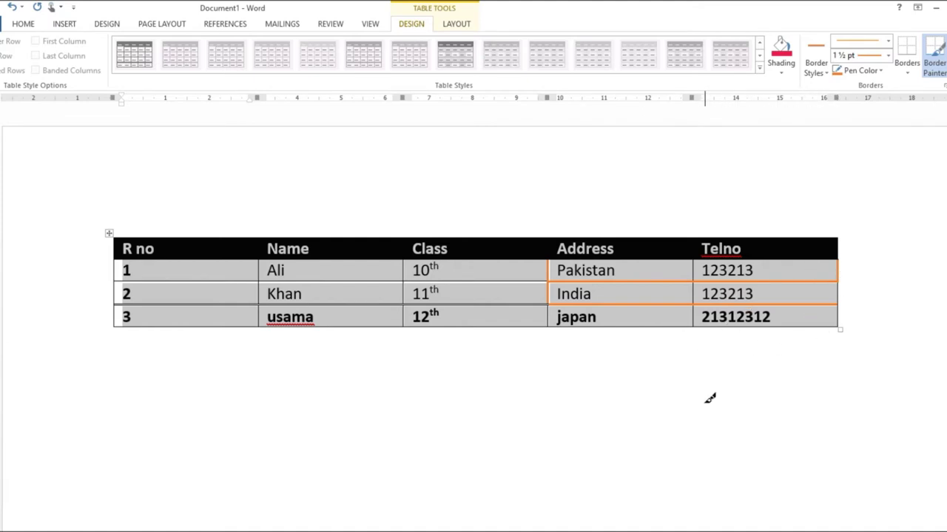
pyautogui.press('Escape')
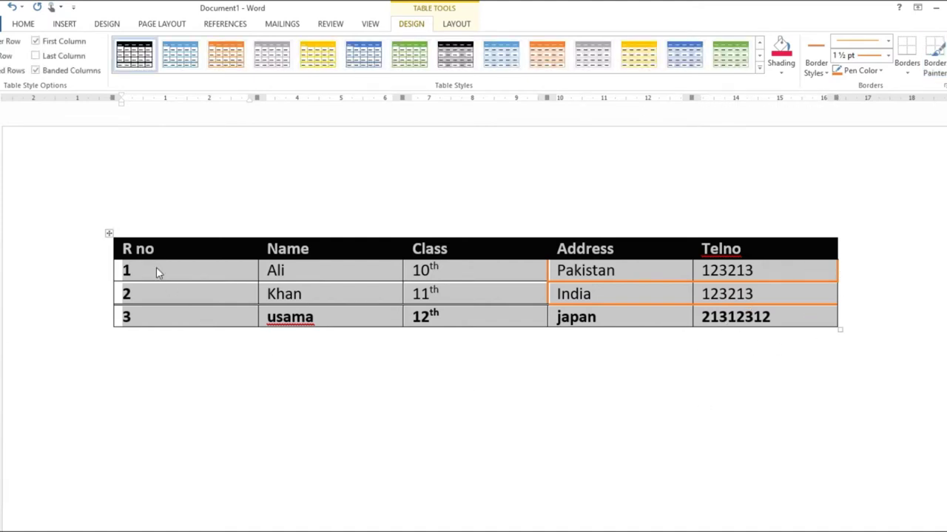
# - Select the whole table and apply the orange 1½ pt line as All Borders
pyautogui.click(159, 376)
pyautogui.moveTo(155, 251); pyautogui.dragTo(477, 335)
pyautogui.moveTo(612, 332); pyautogui.dragTo(707, 318)
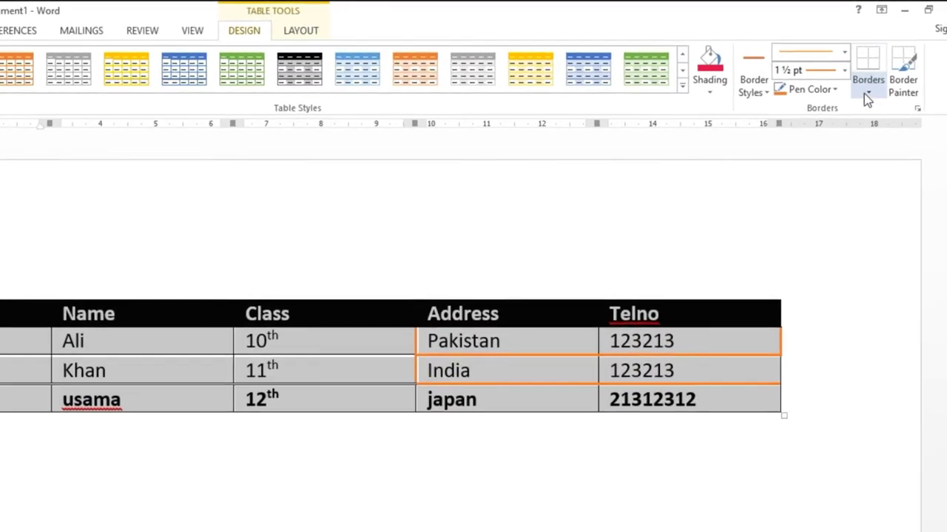
pyautogui.click(866, 93)
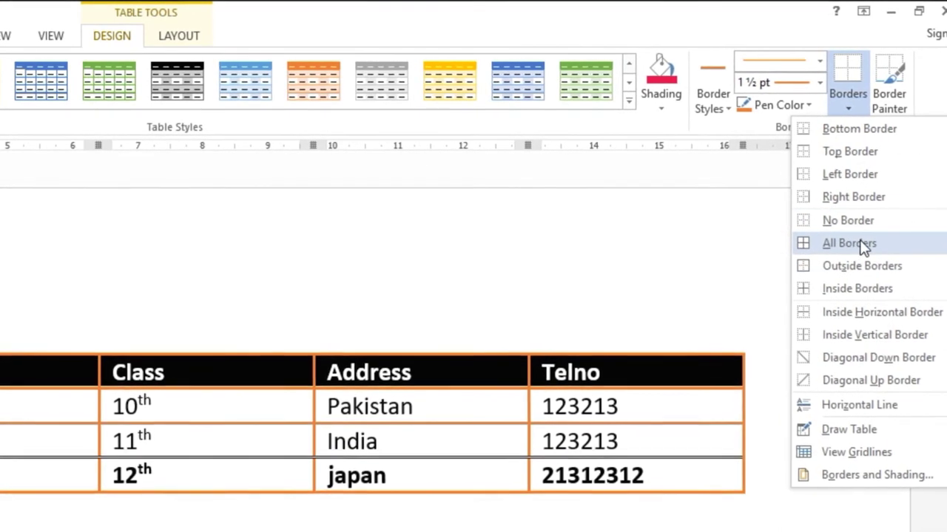
pyautogui.click(861, 245)
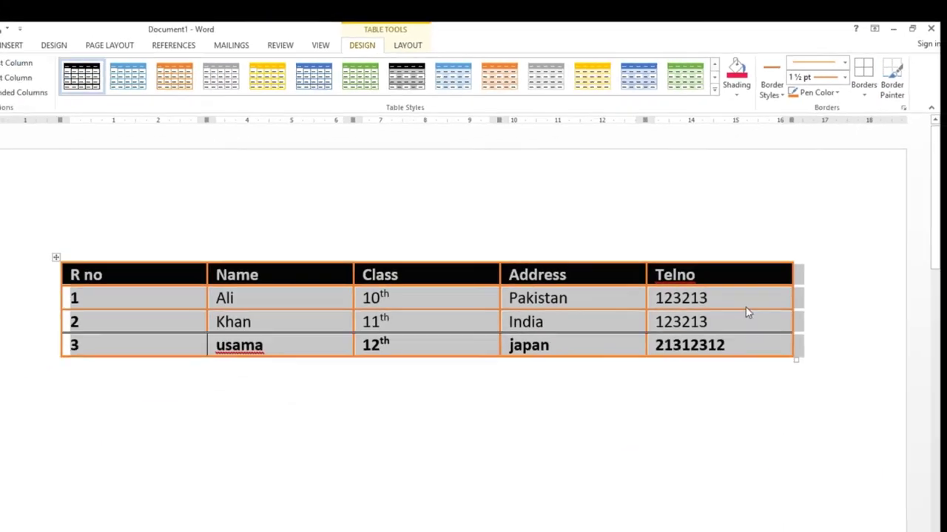
pyautogui.click(708, 377)
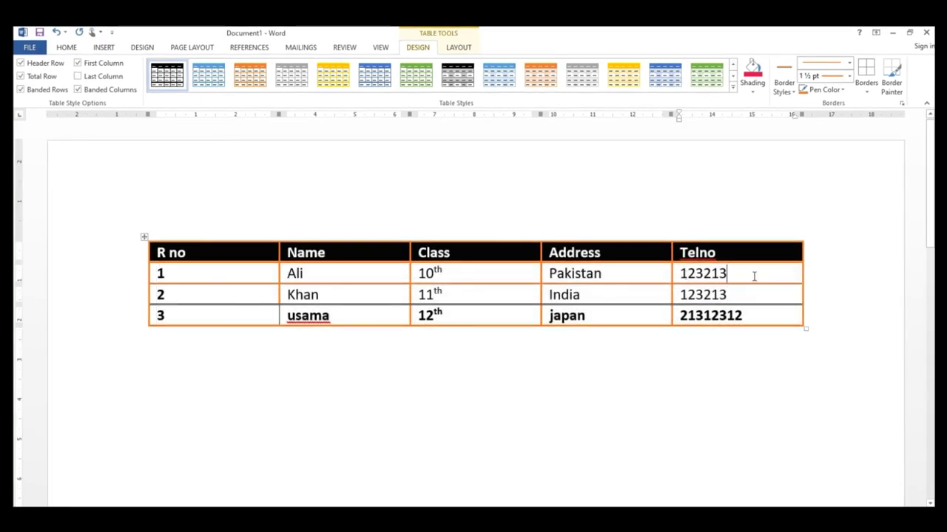
# - Set the border line weight to 6 pt and paint it above the header row and below the Telno header cell
pyautogui.click(655, 270)
pyautogui.click(849, 76)
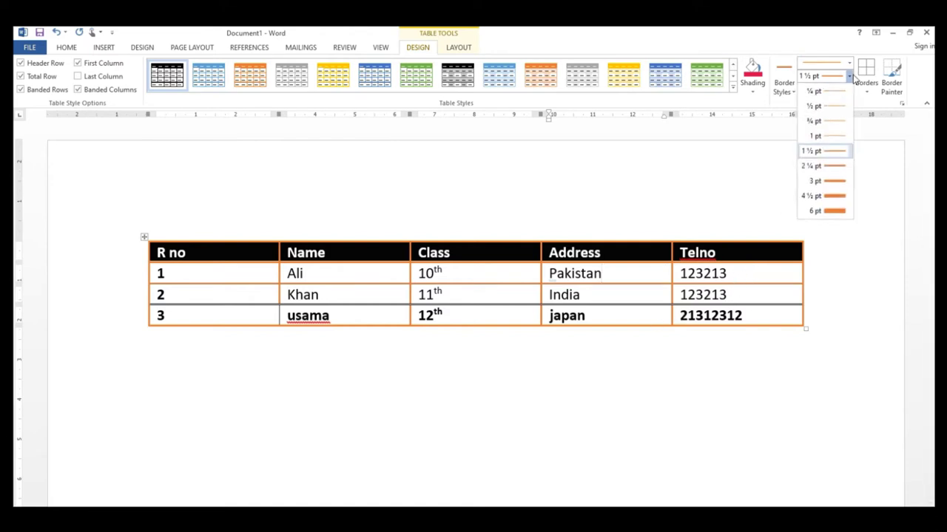
pyautogui.click(832, 212)
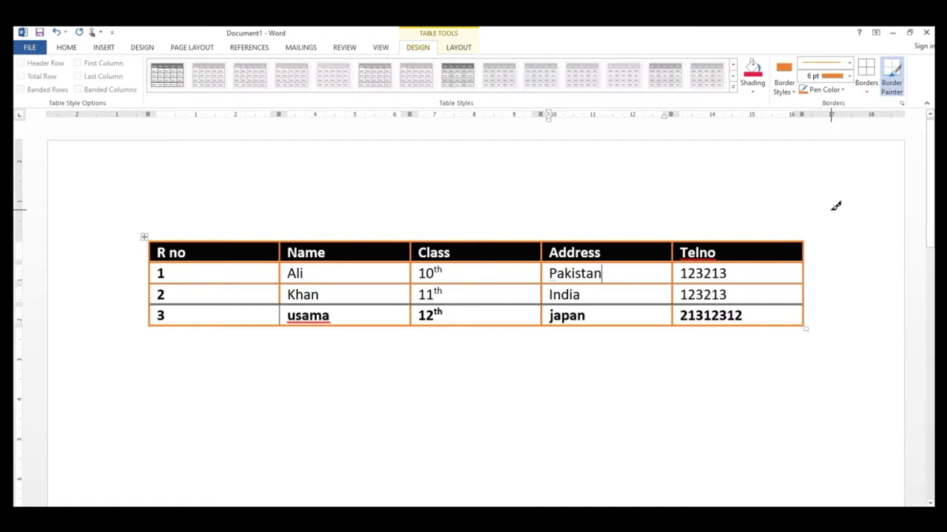
pyautogui.click(747, 254)
pyautogui.click(755, 240)
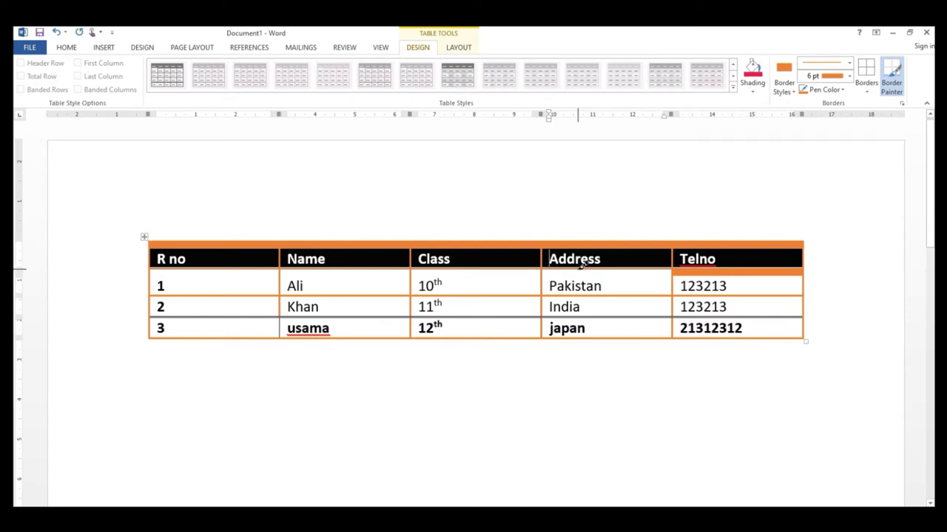
pyautogui.press('Escape')
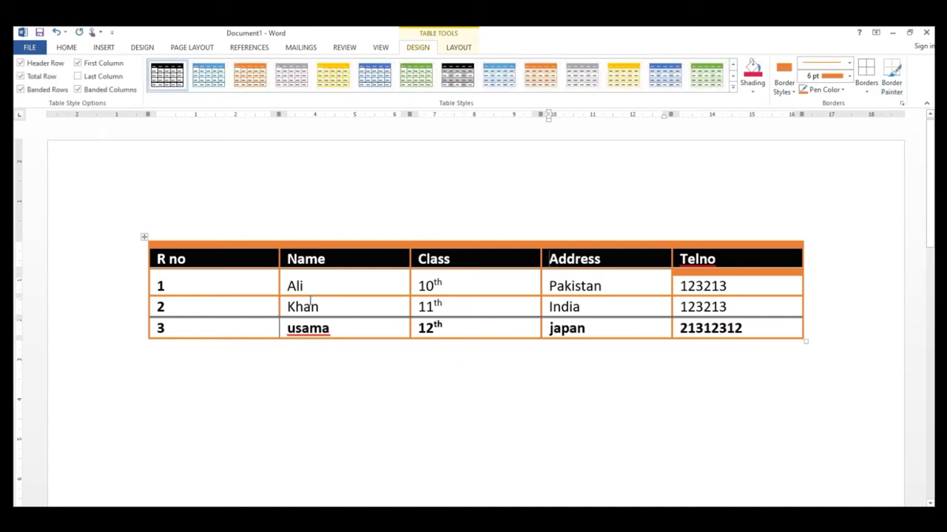
# - Select the header row and apply the orange 6 pt line to it as All Borders
pyautogui.moveTo(252, 276); pyautogui.dragTo(694, 272)
pyautogui.click(741, 263)
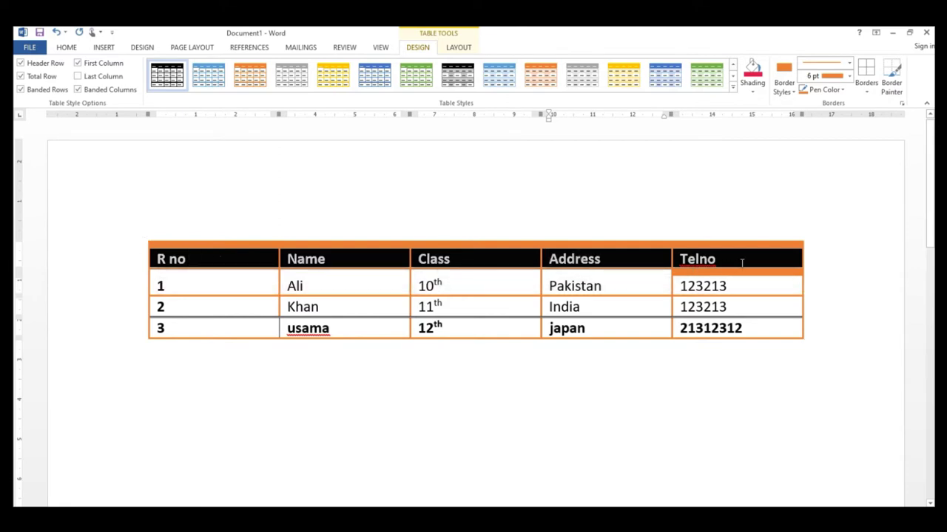
pyautogui.click(866, 92)
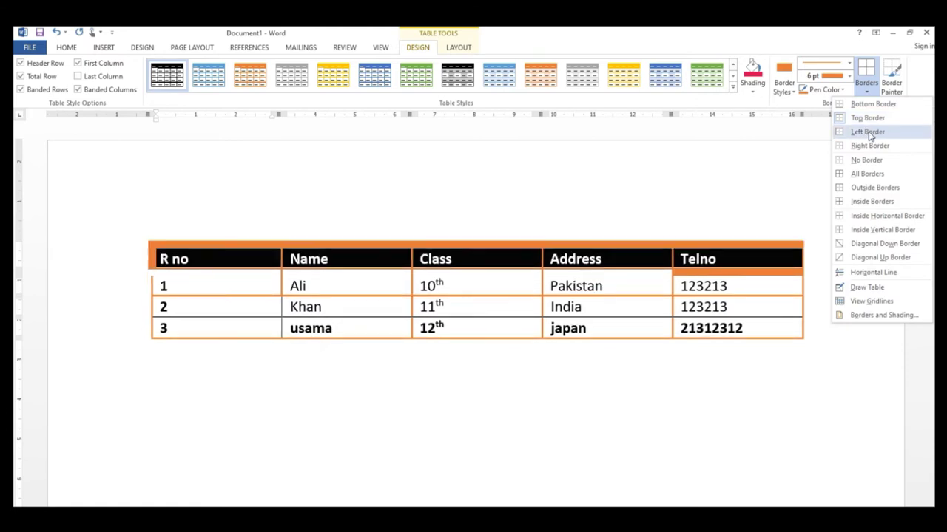
pyautogui.click(862, 176)
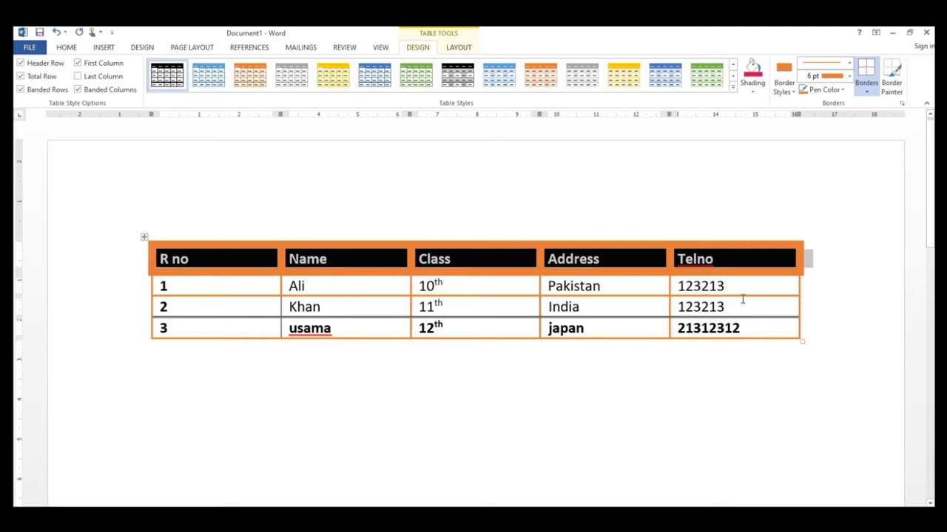
pyautogui.click(503, 286)
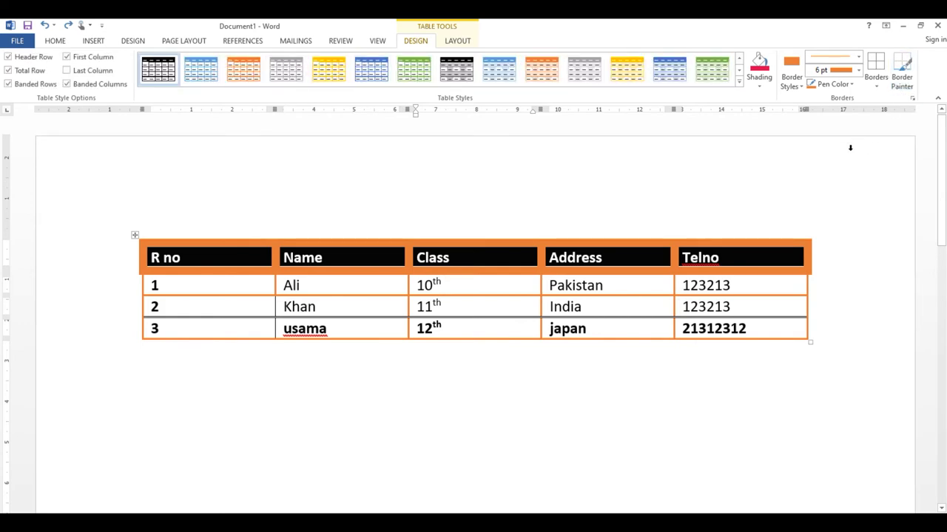
# - Set the border pen color to green and paint a 6 pt border below row 1's Telno cell
pyautogui.click(903, 71)
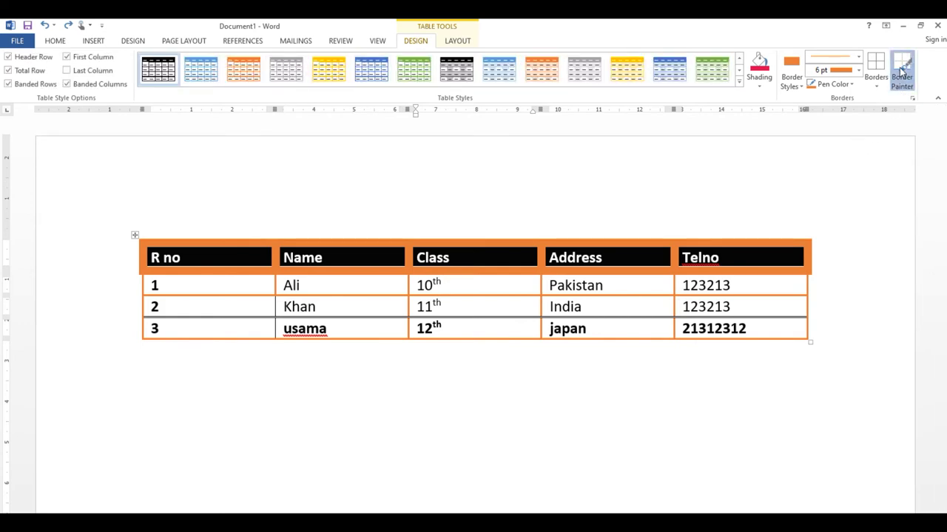
pyautogui.click(850, 84)
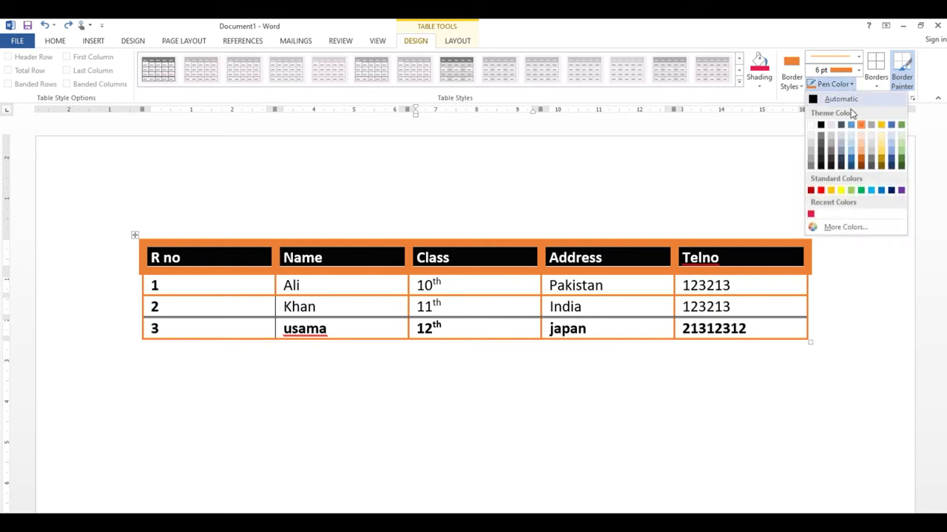
pyautogui.click(861, 191)
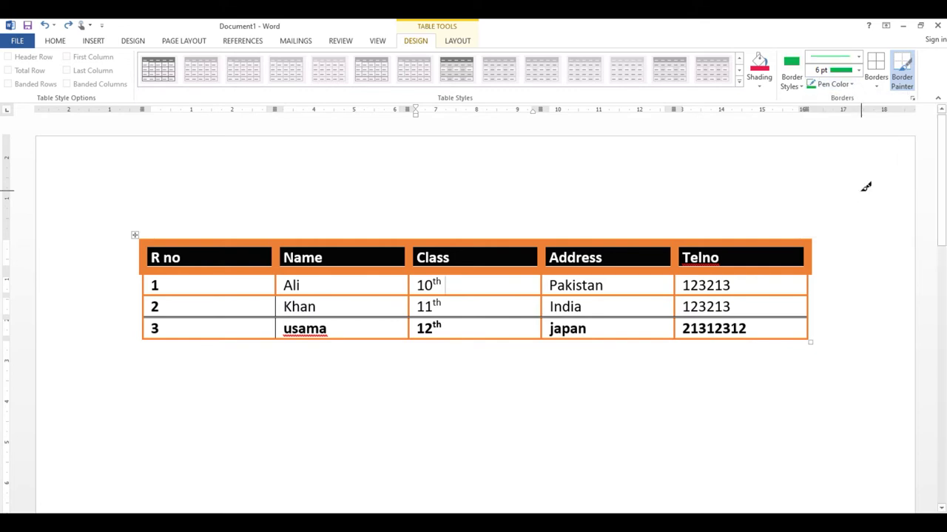
pyautogui.click(763, 292)
pyautogui.click(647, 293)
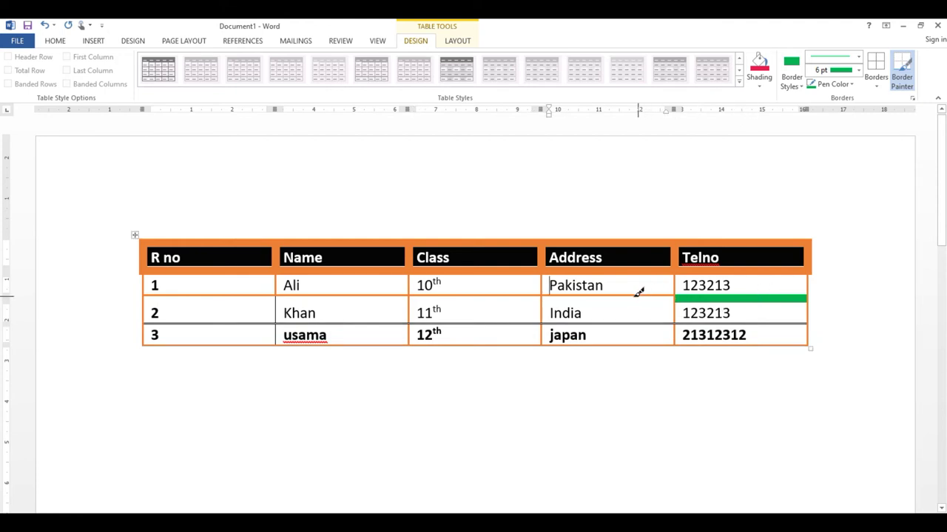
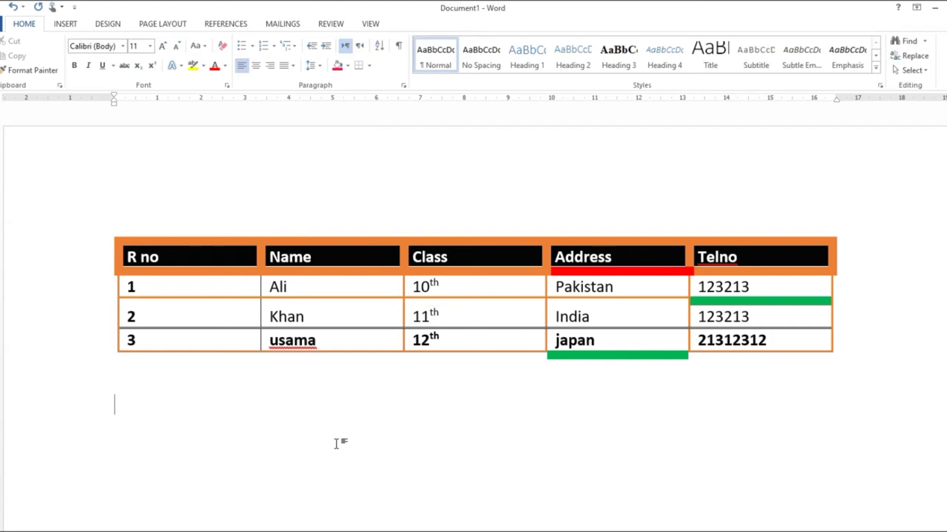
# - Delete all document content, including the student table, and insert a table with 3 columns and 5 rows
pyautogui.hotkey('ctrl', 'a')
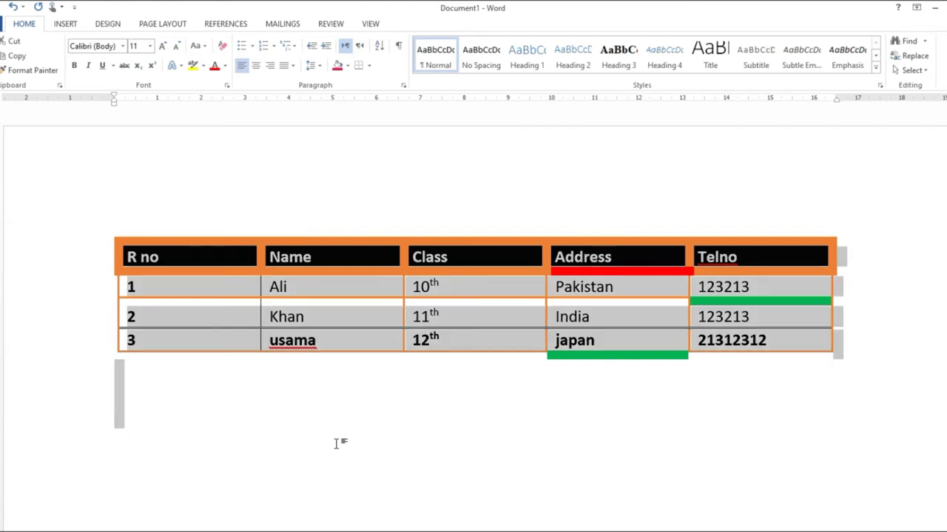
pyautogui.press('Delete')
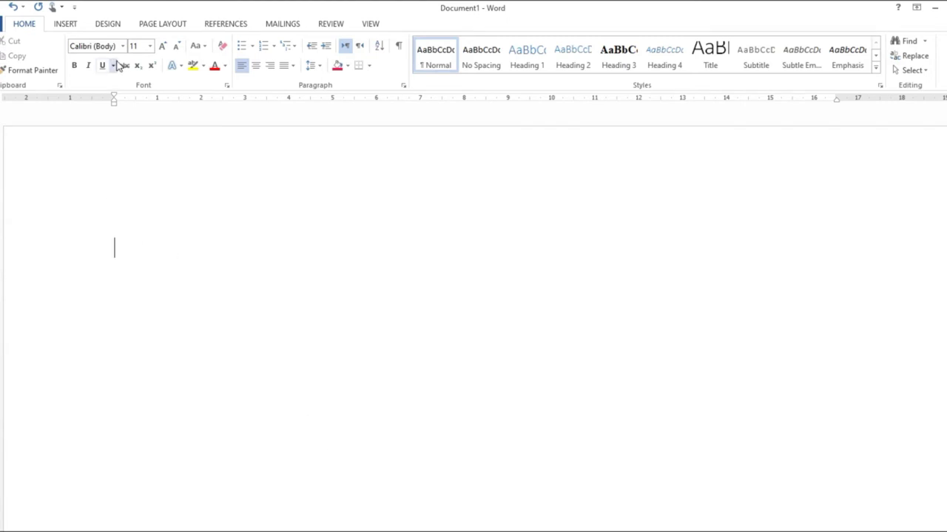
pyautogui.click(73, 26)
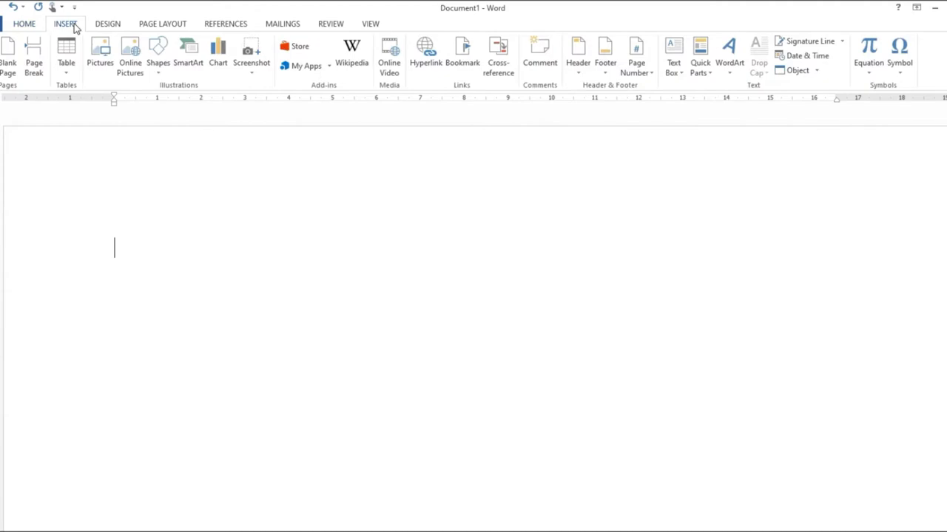
pyautogui.click(72, 73)
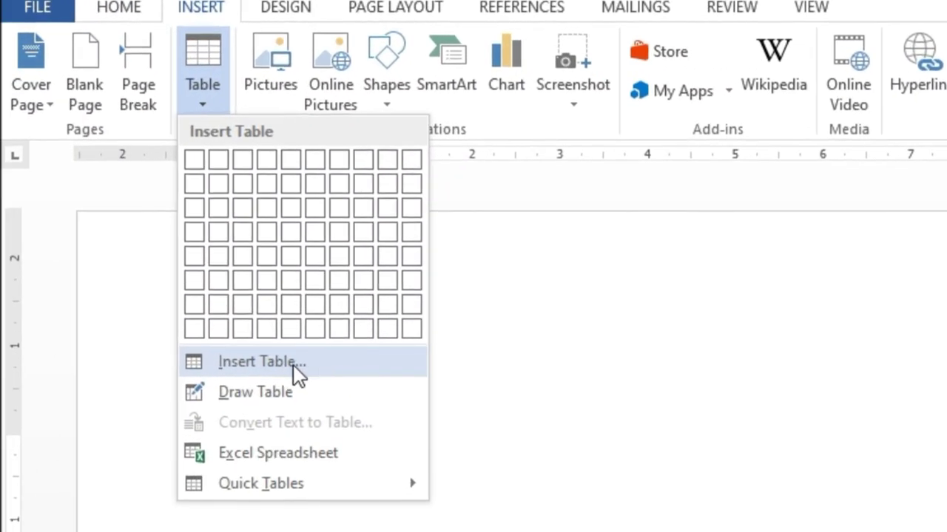
pyautogui.click(329, 361)
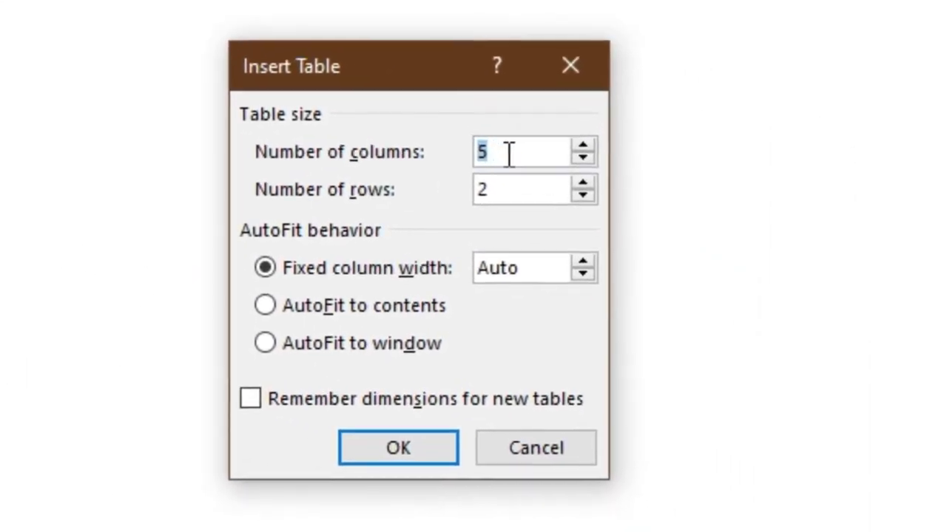
pyautogui.click(580, 185)
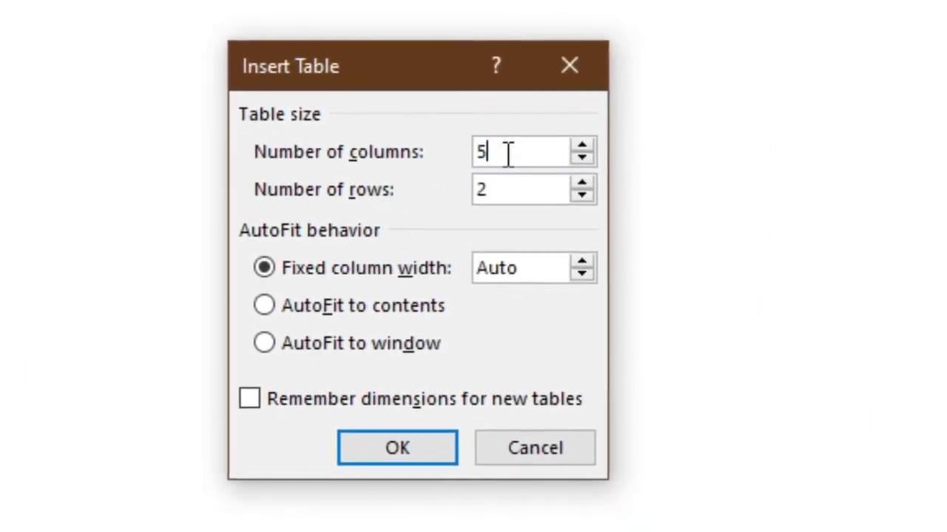
pyautogui.click(585, 161)
pyautogui.click(585, 161)
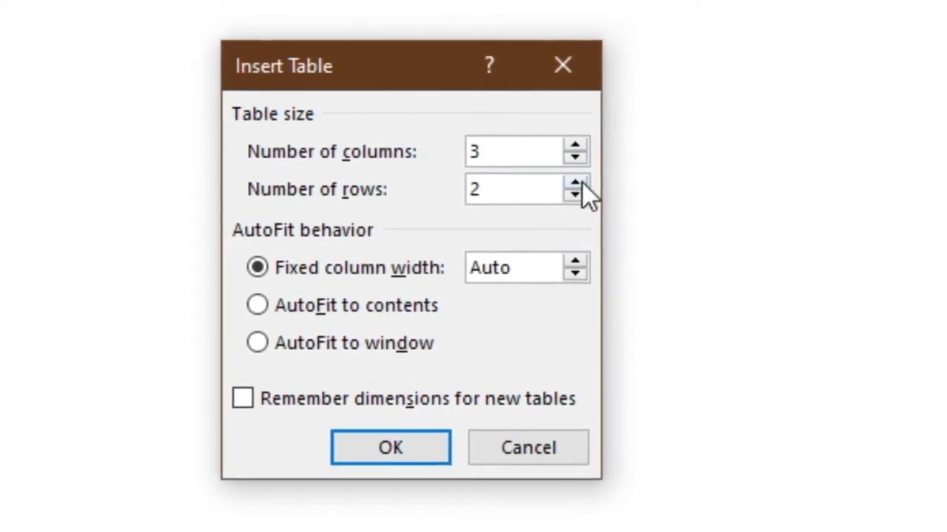
pyautogui.click(581, 184)
pyautogui.click(581, 184)
pyautogui.click(580, 183)
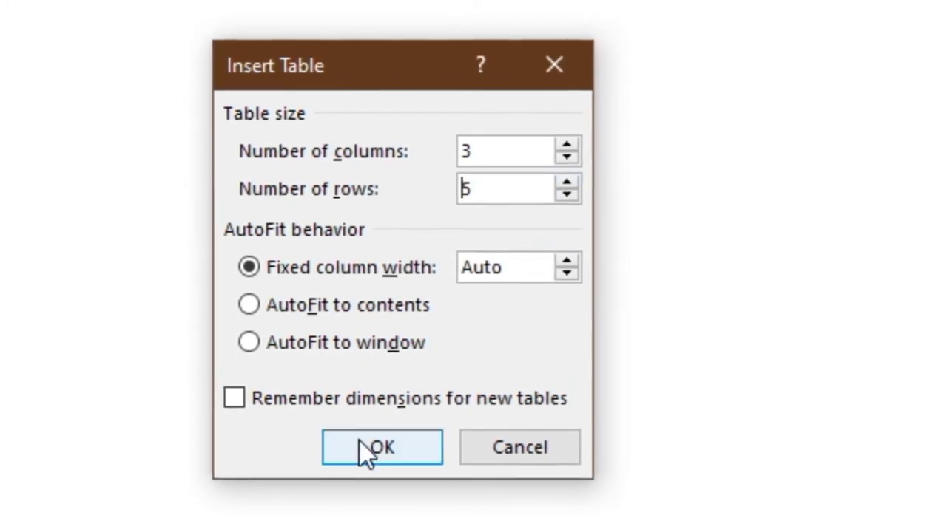
pyautogui.click(373, 448)
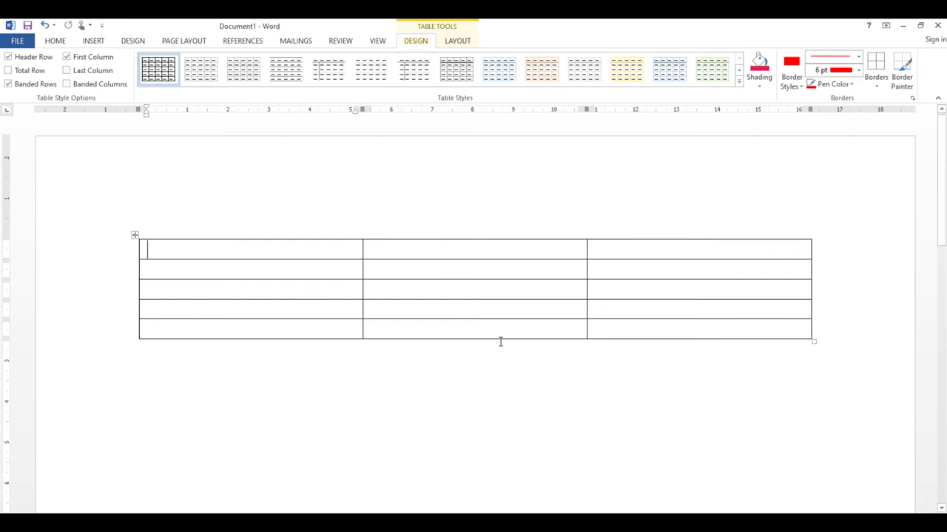
# - Delete the inserted table and draw a new table's outer frame by hand, about 15.56 cm wide and 4.15 cm high
pyautogui.hotkey('ctrl', 'a')
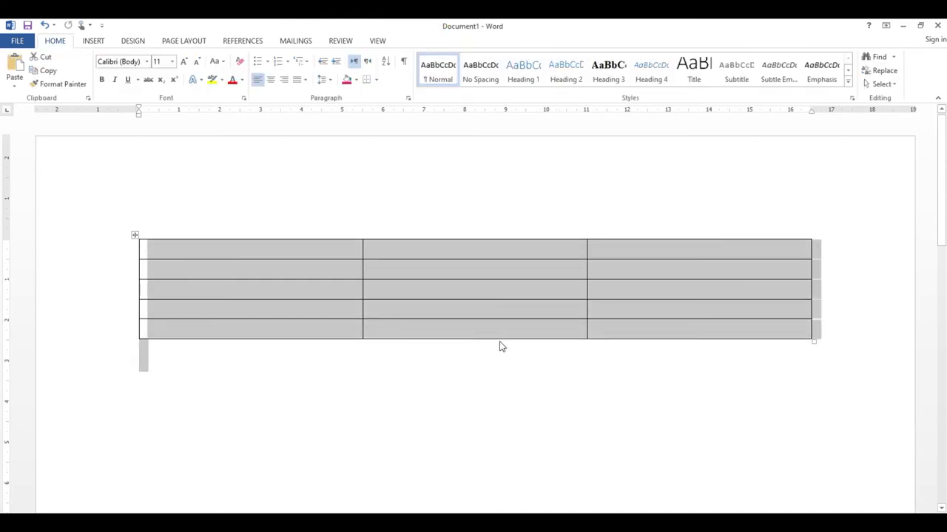
pyautogui.press('Delete')
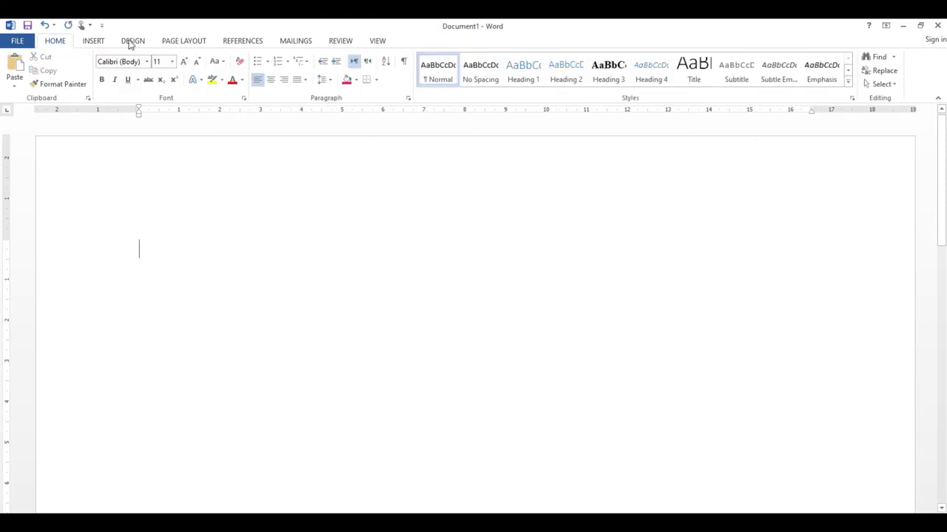
pyautogui.click(94, 42)
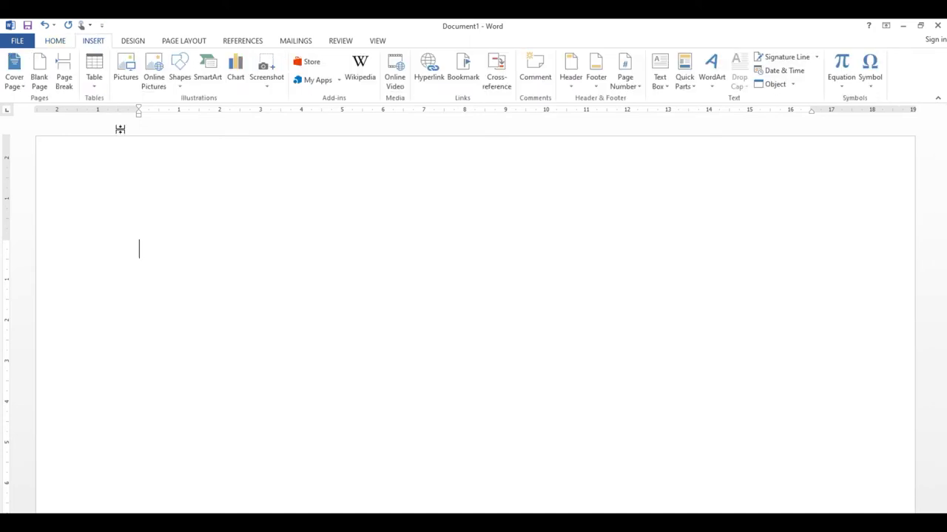
pyautogui.click(102, 91)
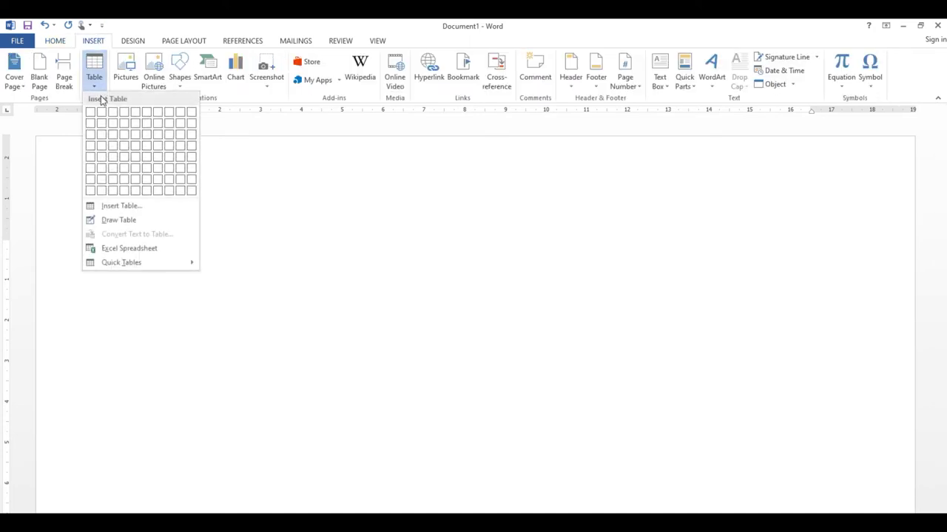
pyautogui.click(118, 221)
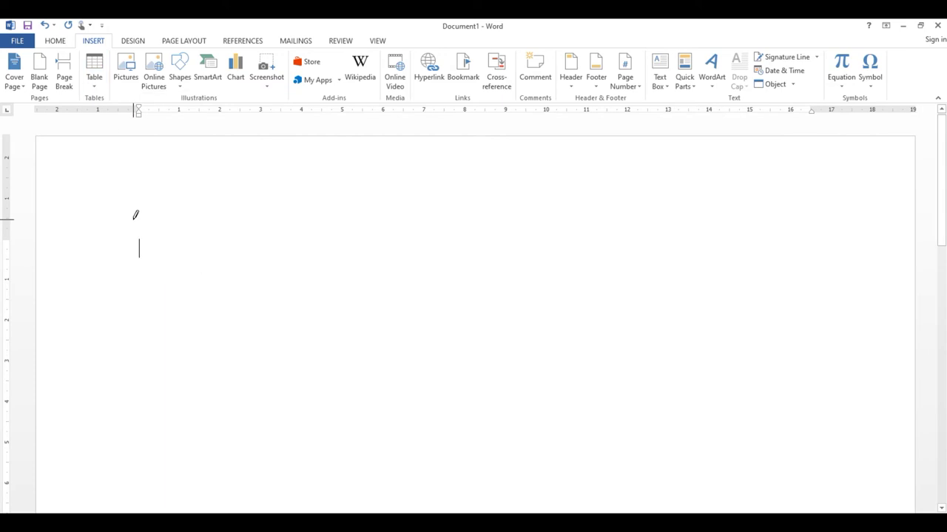
pyautogui.moveTo(147, 239)
pyautogui.mouseDown()
pyautogui.moveTo(245, 309)
pyautogui.moveTo(434, 361)
pyautogui.moveTo(754, 410)
pyautogui.moveTo(783, 403)
pyautogui.mouseUp()
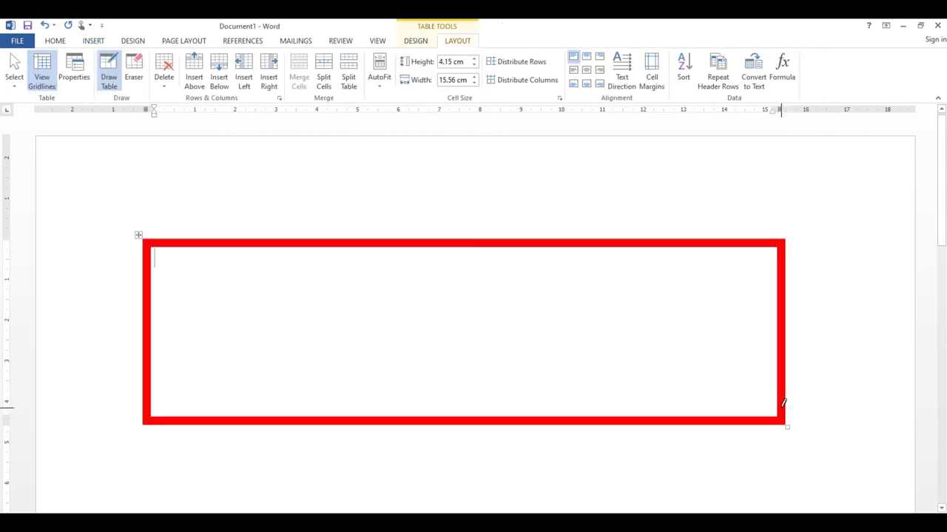
# - Draw four vertical lines through the frame to divide the table into five columns
pyautogui.moveTo(274, 239); pyautogui.dragTo(274, 407)
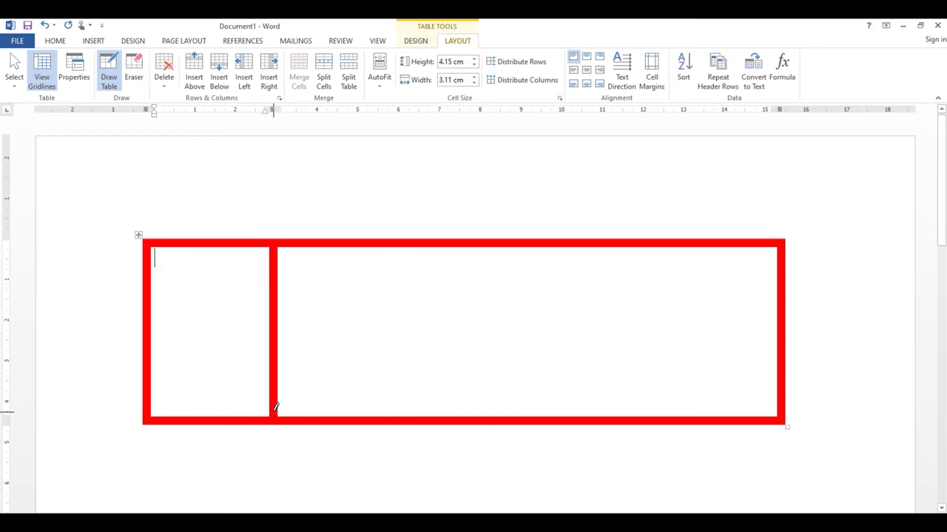
pyautogui.moveTo(404, 241); pyautogui.dragTo(396, 408)
pyautogui.moveTo(531, 239); pyautogui.dragTo(527, 411)
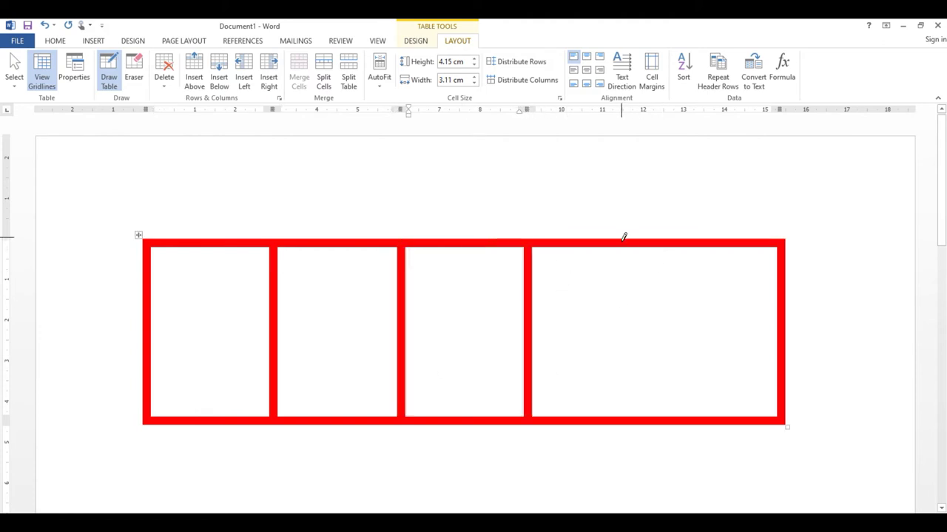
pyautogui.moveTo(640, 239); pyautogui.dragTo(639, 378)
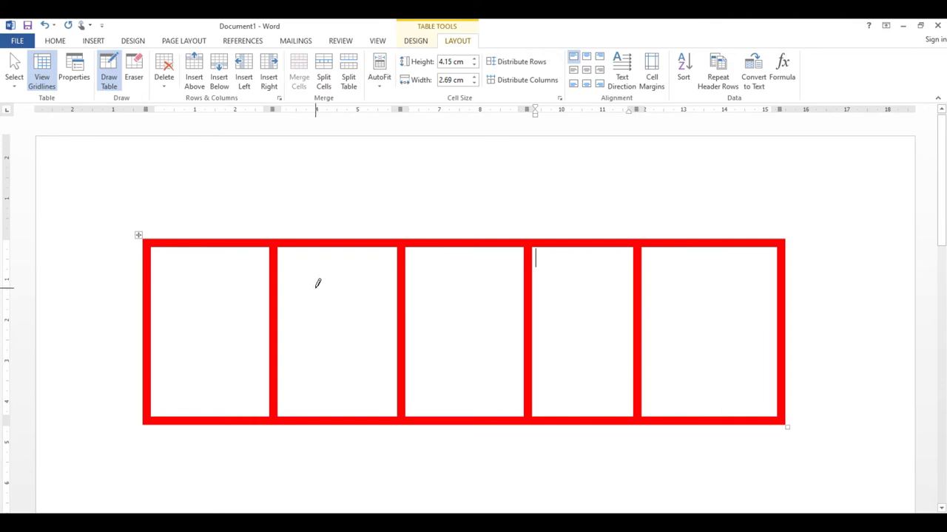
# - Draw three horizontal lines across the table to divide it into four rows, and stop drawing
pyautogui.moveTo(151, 287)
pyautogui.mouseDown()
pyautogui.moveTo(385, 305)
pyautogui.moveTo(511, 302)
pyautogui.moveTo(739, 276)
pyautogui.mouseUp()
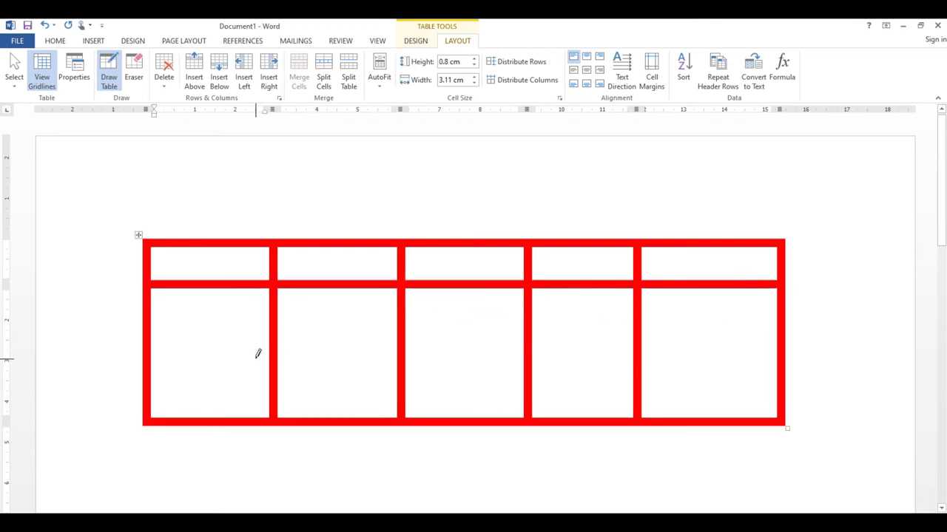
pyautogui.moveTo(150, 322)
pyautogui.mouseDown()
pyautogui.moveTo(579, 318)
pyautogui.moveTo(732, 326)
pyautogui.mouseUp()
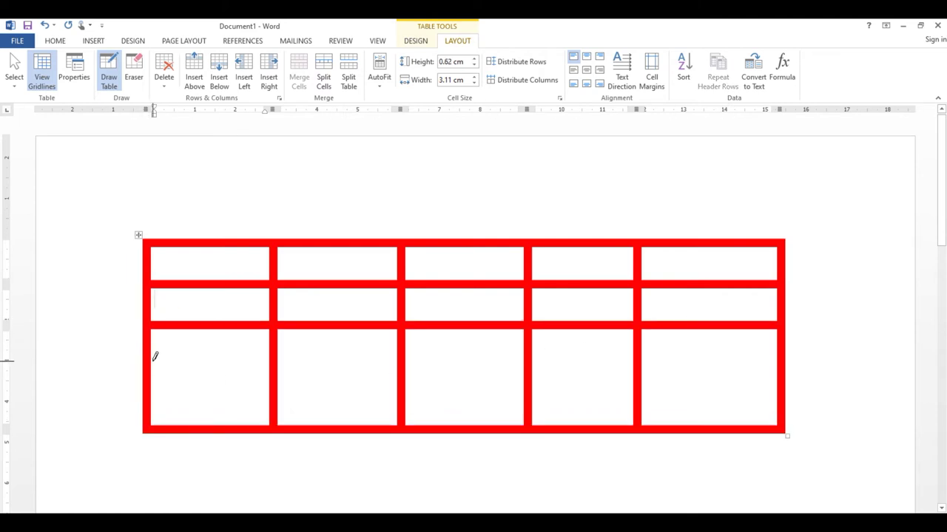
pyautogui.moveTo(151, 365); pyautogui.dragTo(740, 366)
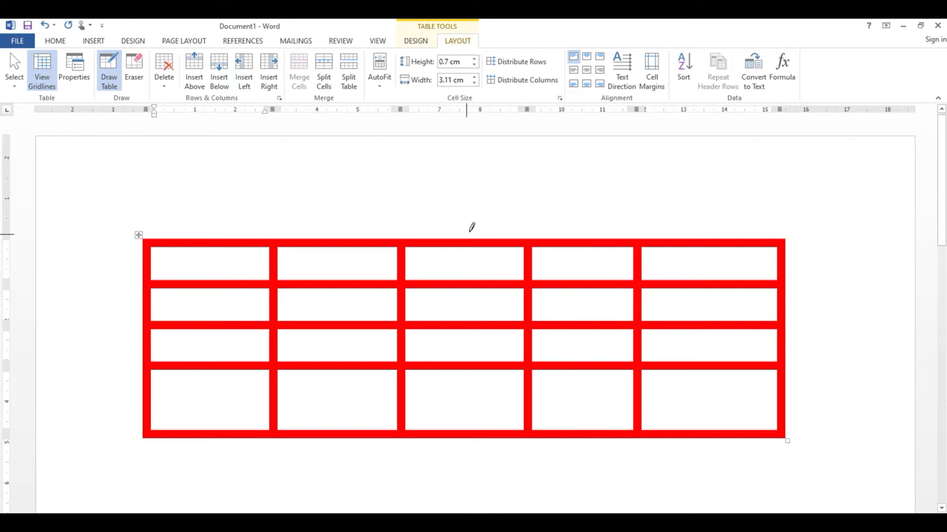
pyautogui.click(418, 43)
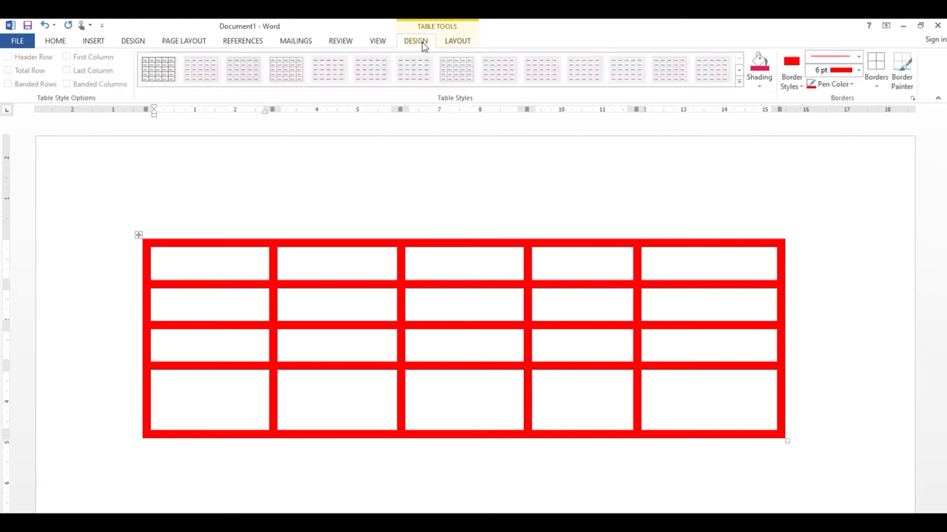
pyautogui.click(458, 44)
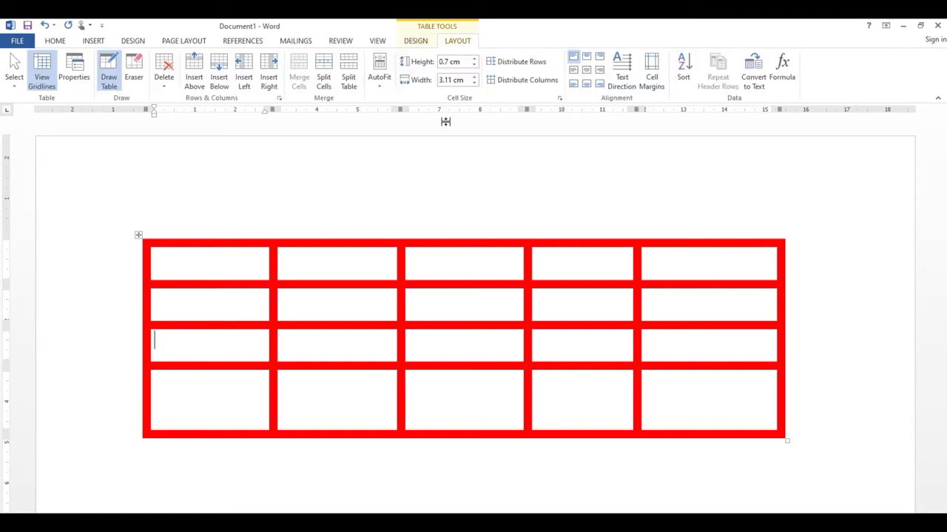
pyautogui.press('Escape')
pyautogui.click(211, 486)
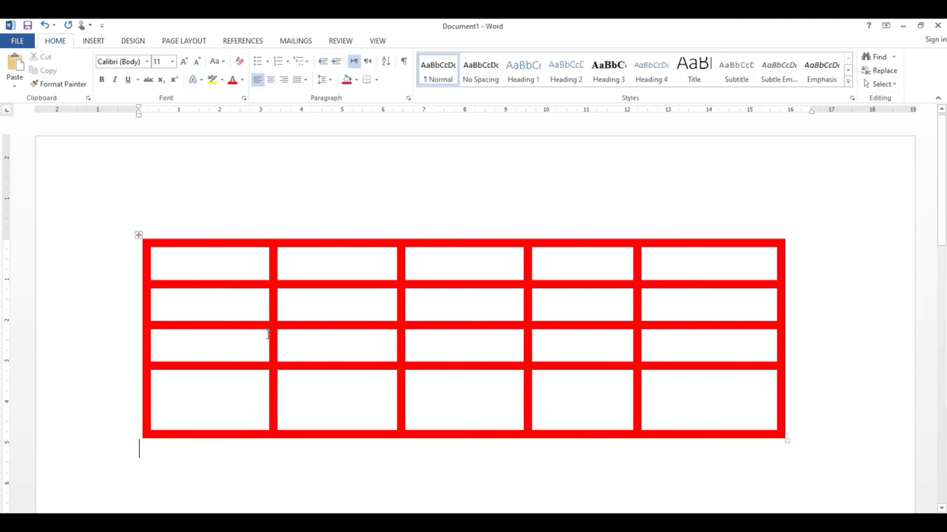
# - Select the first cell of the second row and the whole first column with the table selection commands, and place the cursor in the first row's second cell
pyautogui.click(240, 306)
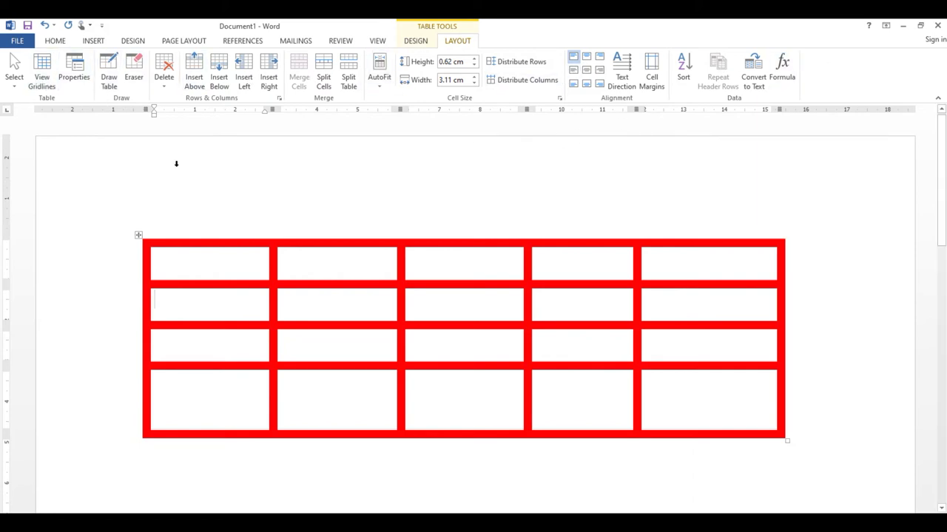
pyautogui.click(16, 81)
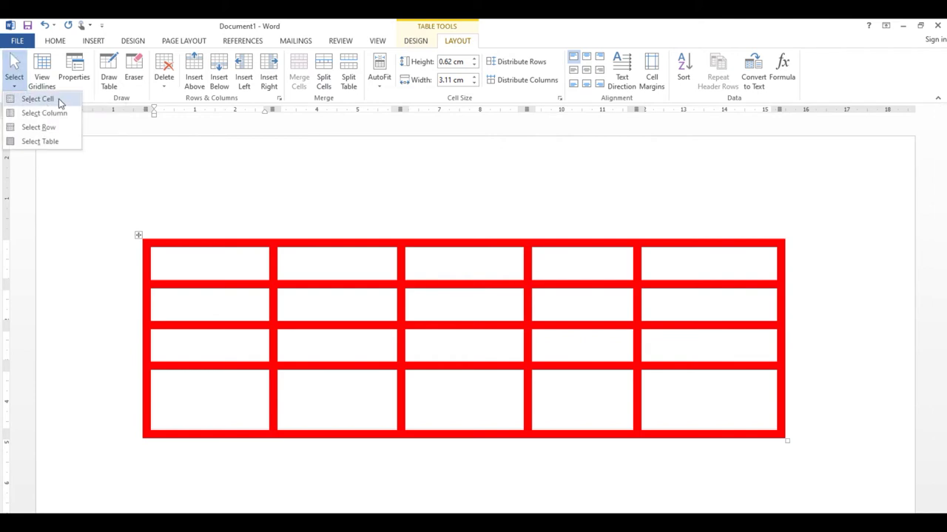
pyautogui.click(44, 99)
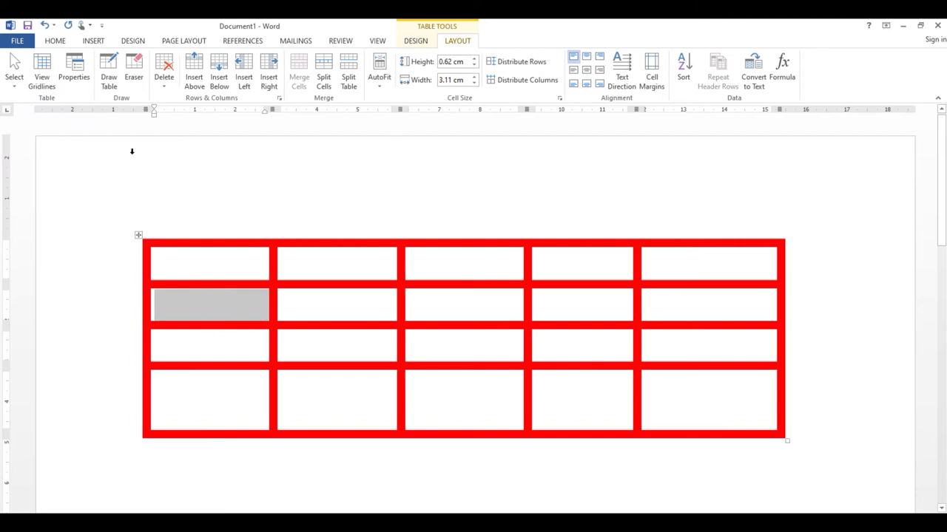
pyautogui.click(16, 86)
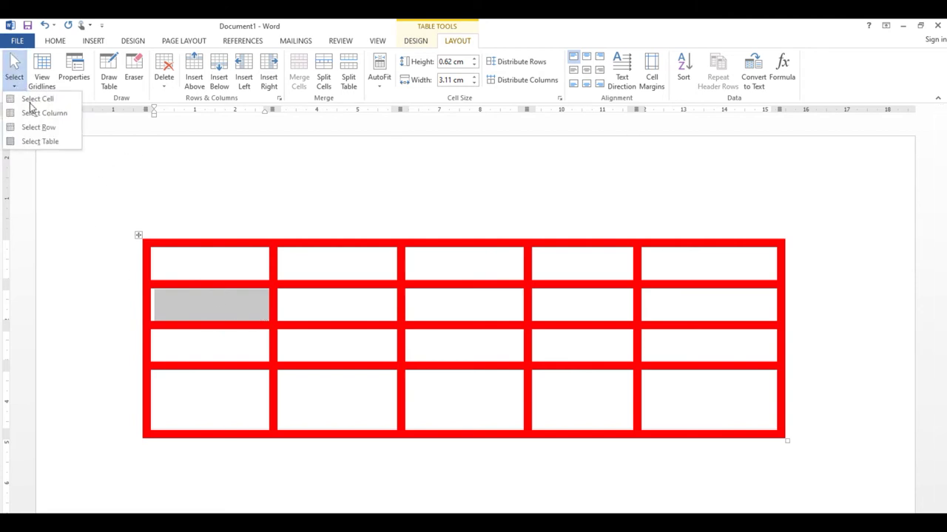
pyautogui.click(51, 115)
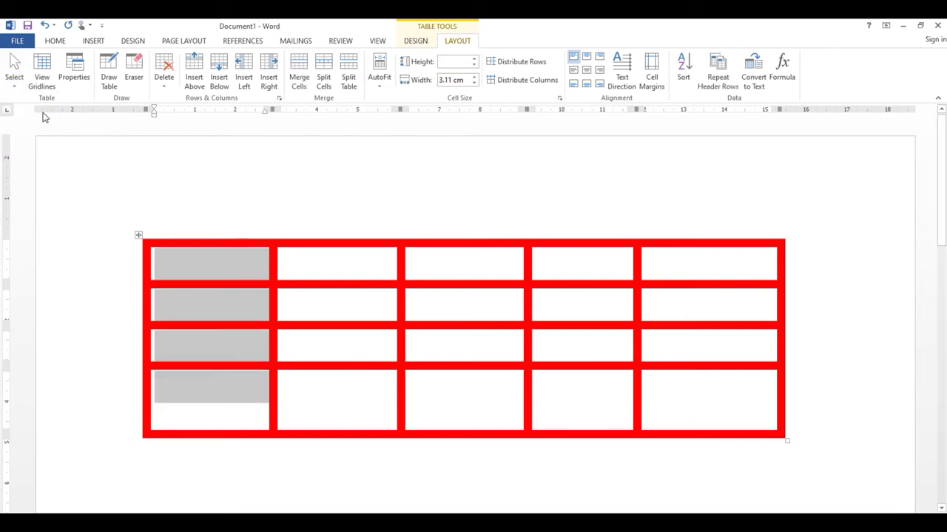
pyautogui.click(304, 271)
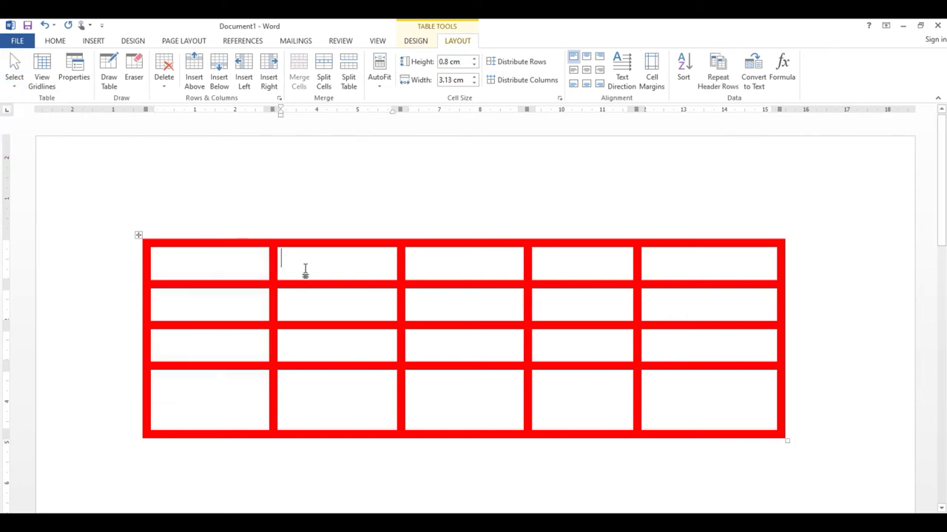
# - Select the table's first row and the whole table in turn with the table selection commands, starting from the first cell
pyautogui.click(216, 276)
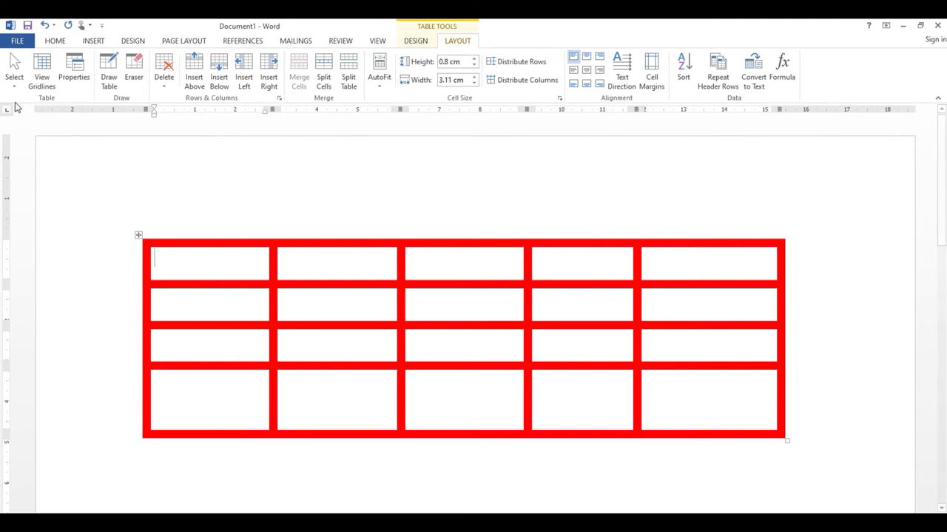
pyautogui.click(15, 79)
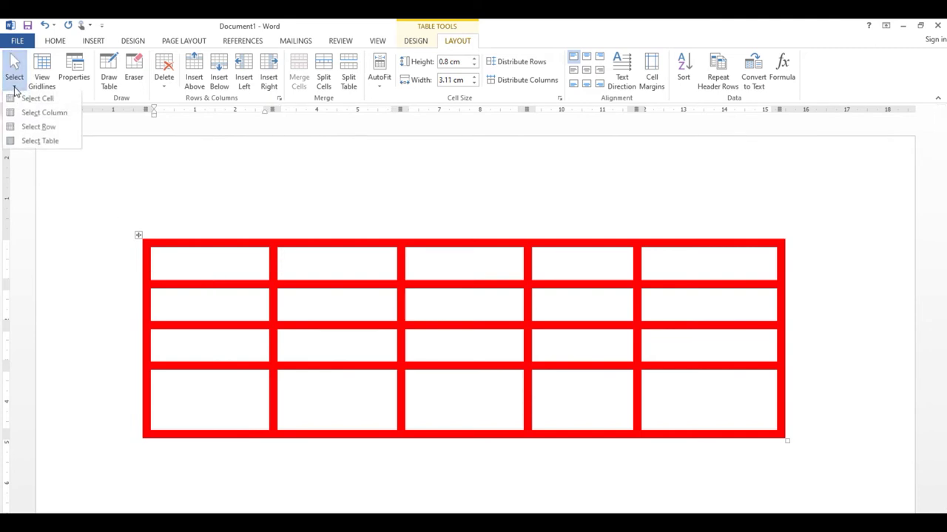
pyautogui.click(42, 127)
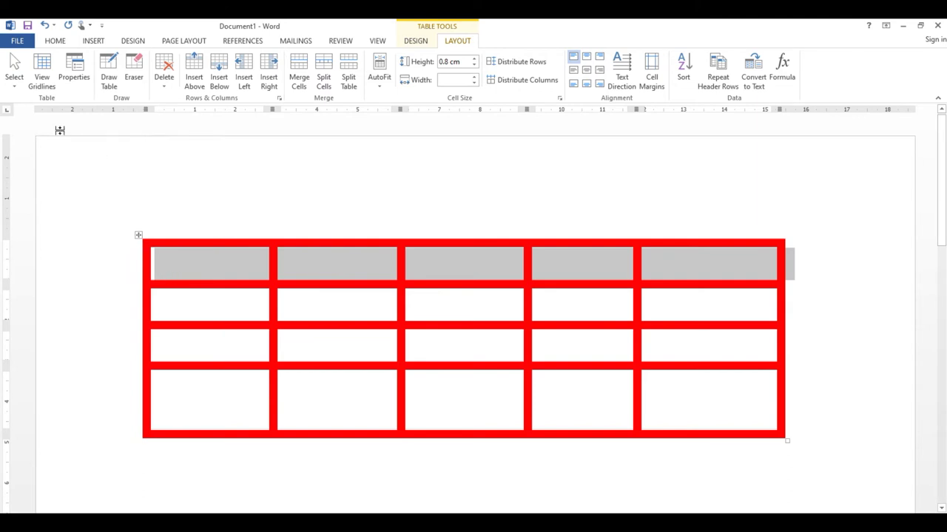
pyautogui.click(14, 77)
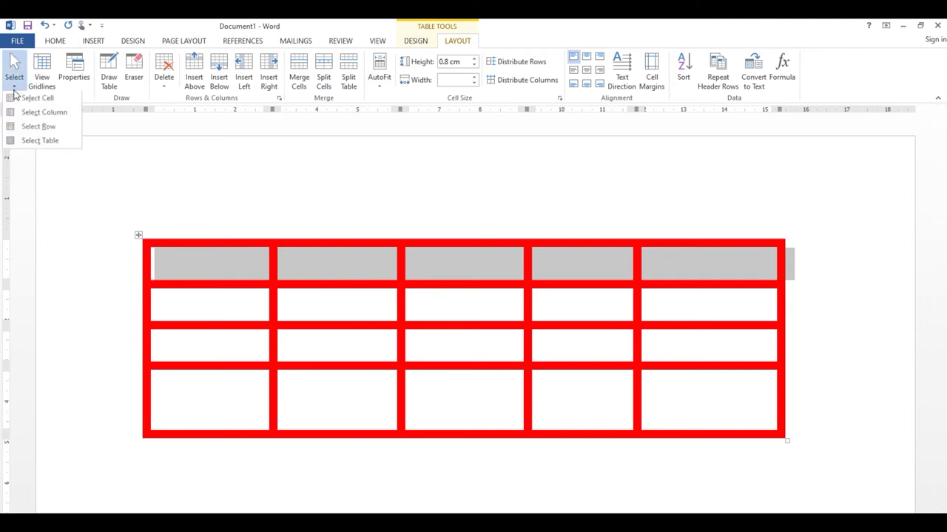
pyautogui.click(37, 141)
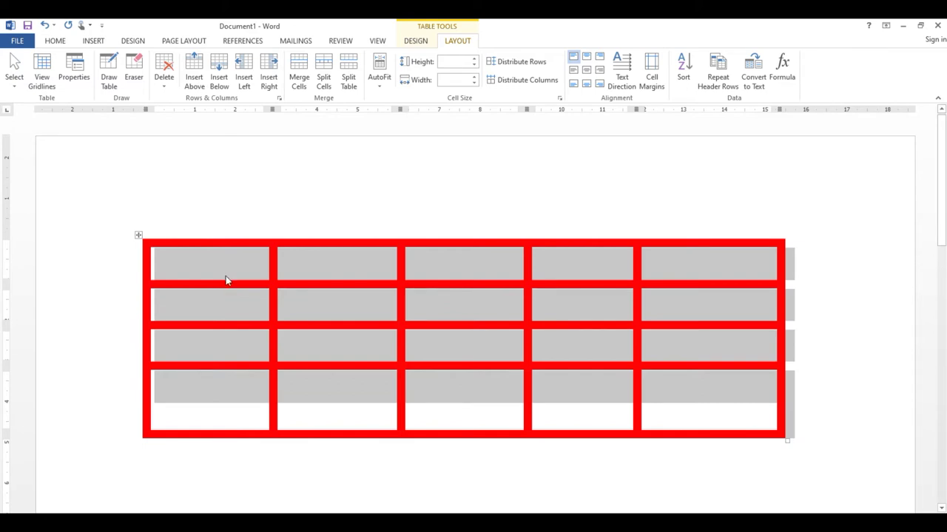
# - Place the cursor in the first cell and toggle the display of table gridlines on and off again
pyautogui.click(243, 317)
pyautogui.click(196, 268)
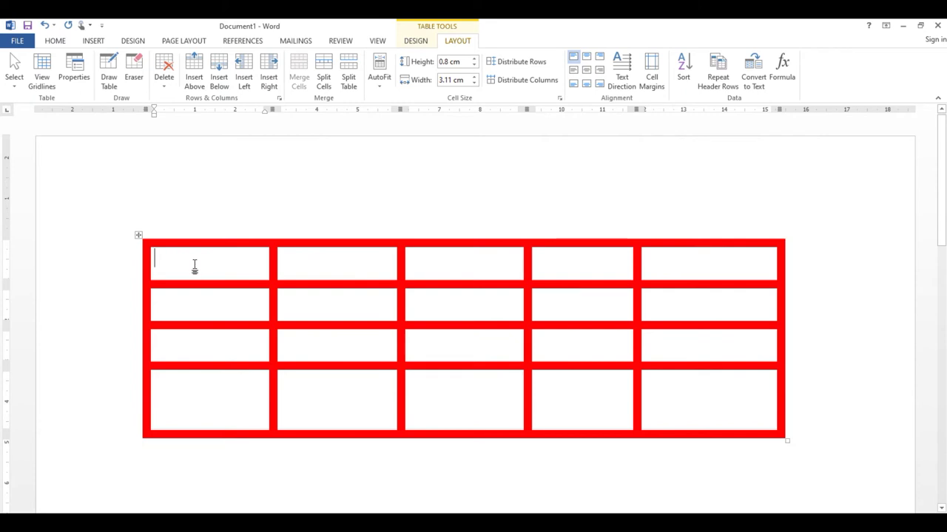
pyautogui.click(44, 77)
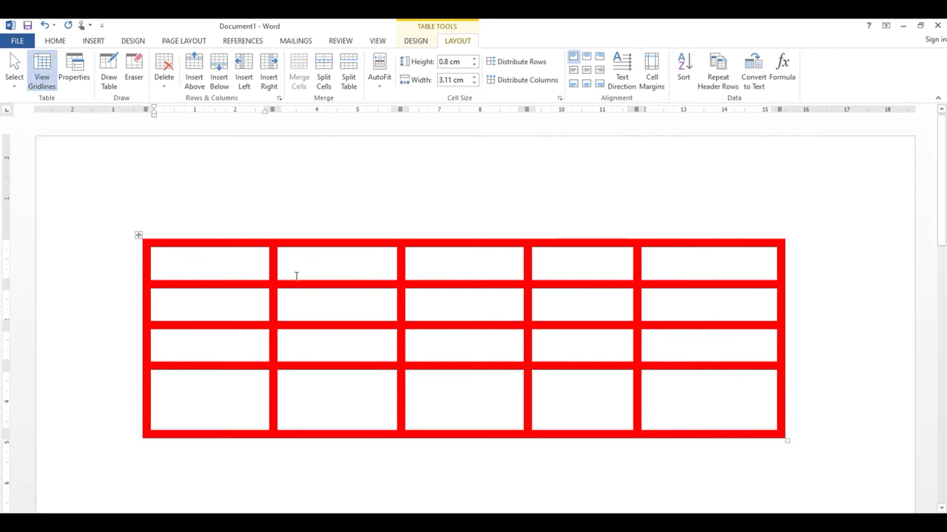
pyautogui.click(43, 74)
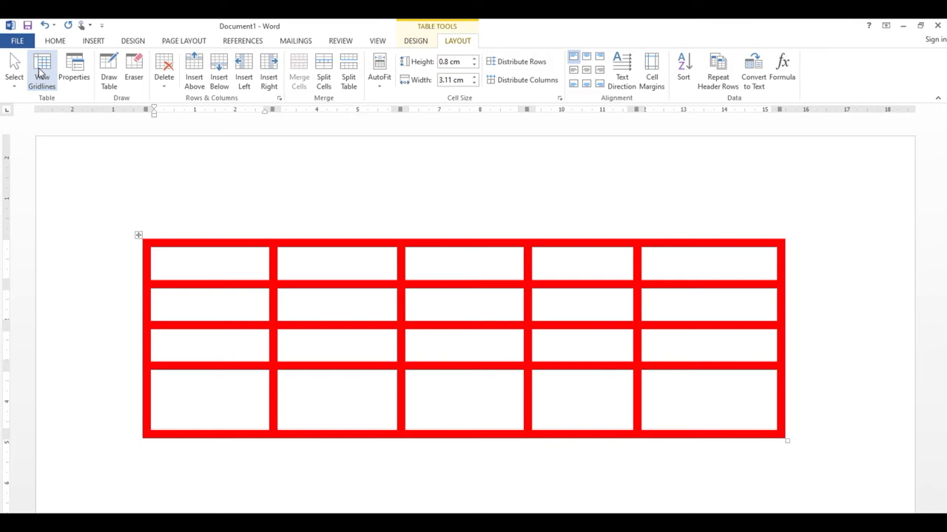
# - Try the Left, Center and Right table alignments in the table properties and apply Center alignment to the table
pyautogui.click(75, 74)
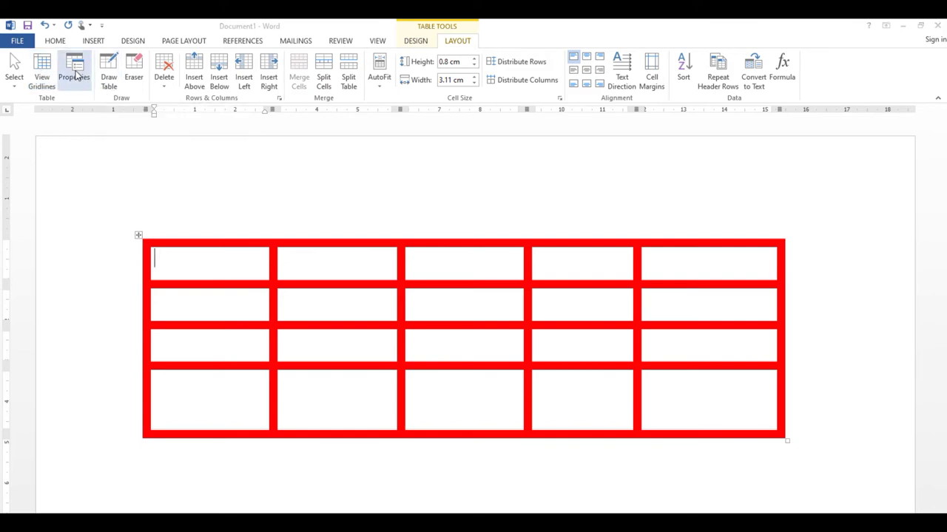
pyautogui.moveTo(464, 143); pyautogui.dragTo(489, 135)
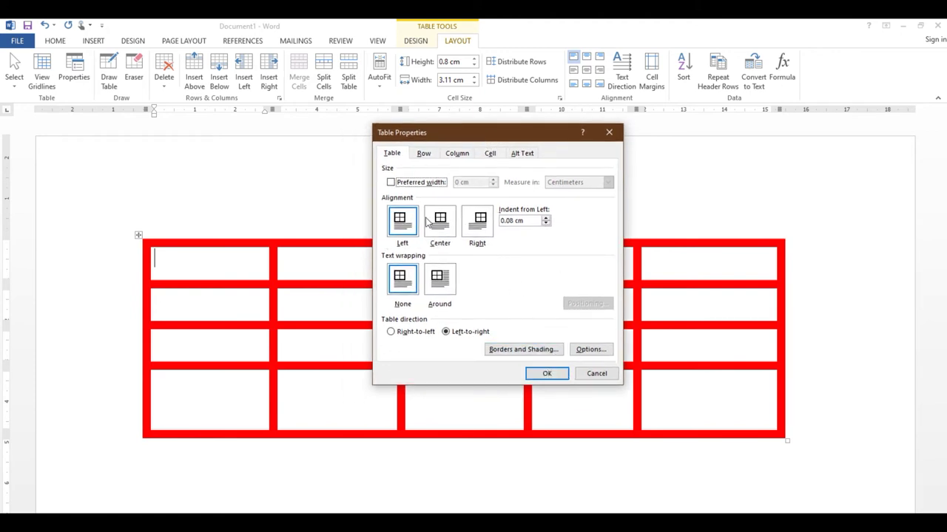
pyautogui.click(402, 226)
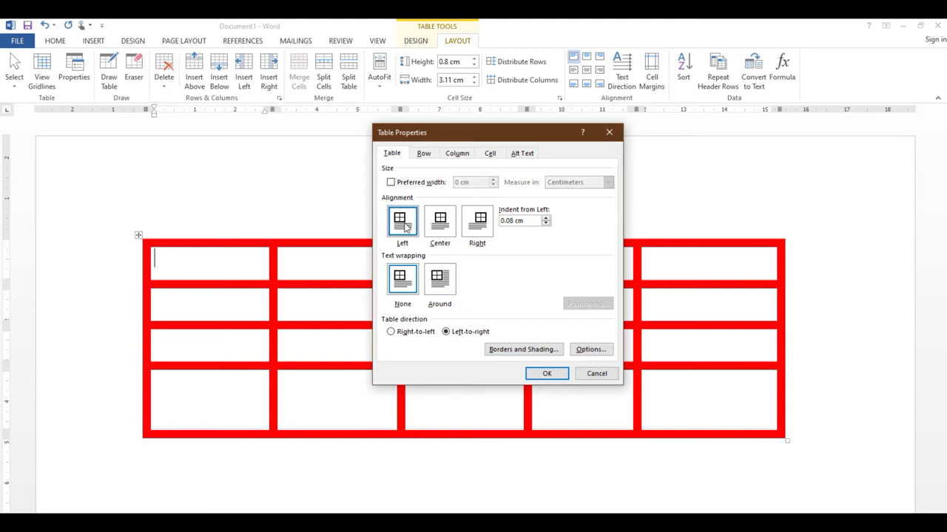
pyautogui.click(438, 228)
pyautogui.click(480, 228)
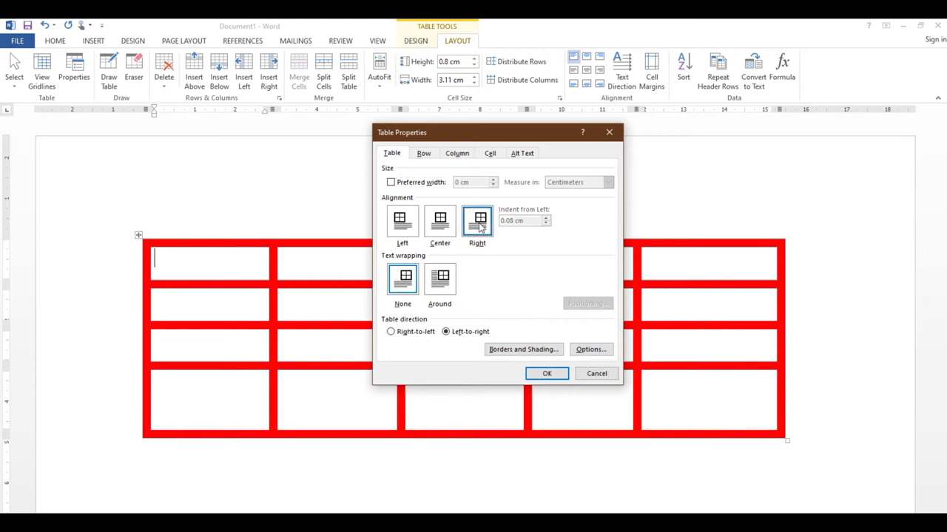
pyautogui.click(437, 225)
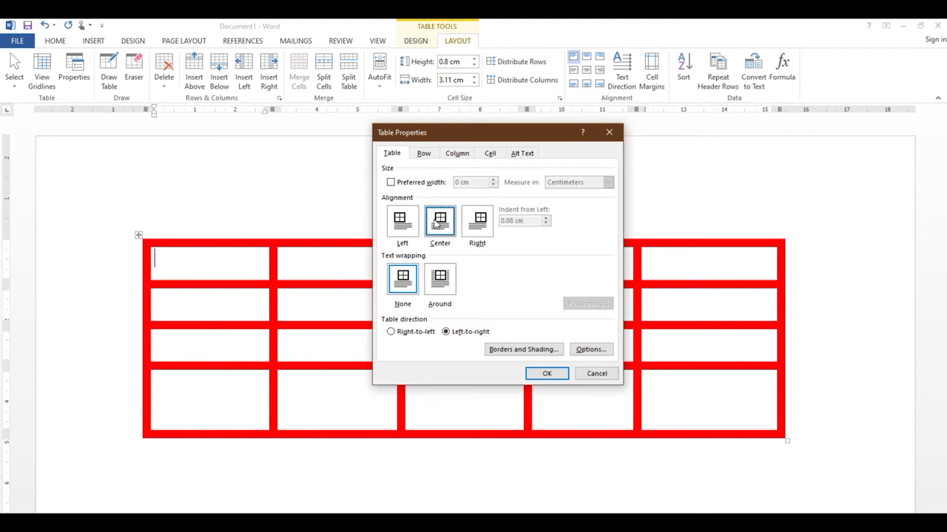
pyautogui.click(546, 375)
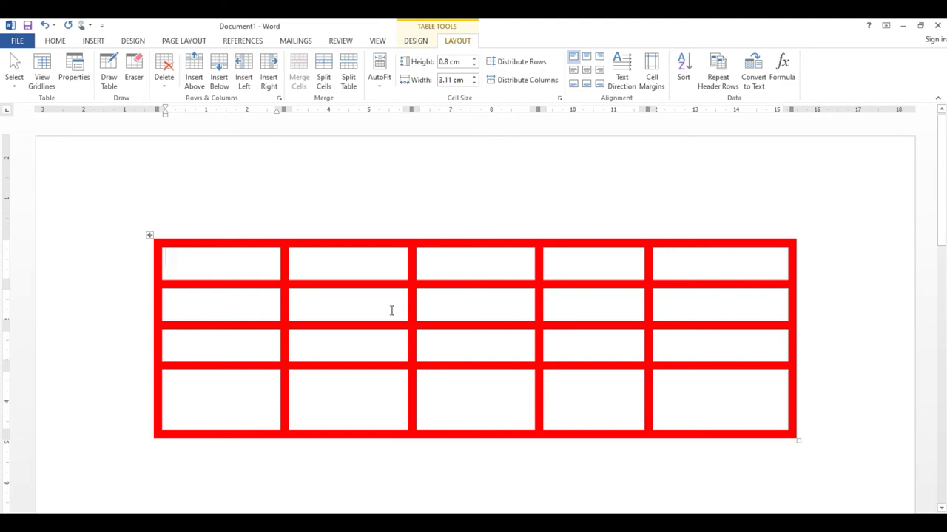
# - Examine the row height, column width and cell vertical alignment options in the table properties, and close them without applying changes
pyautogui.click(75, 74)
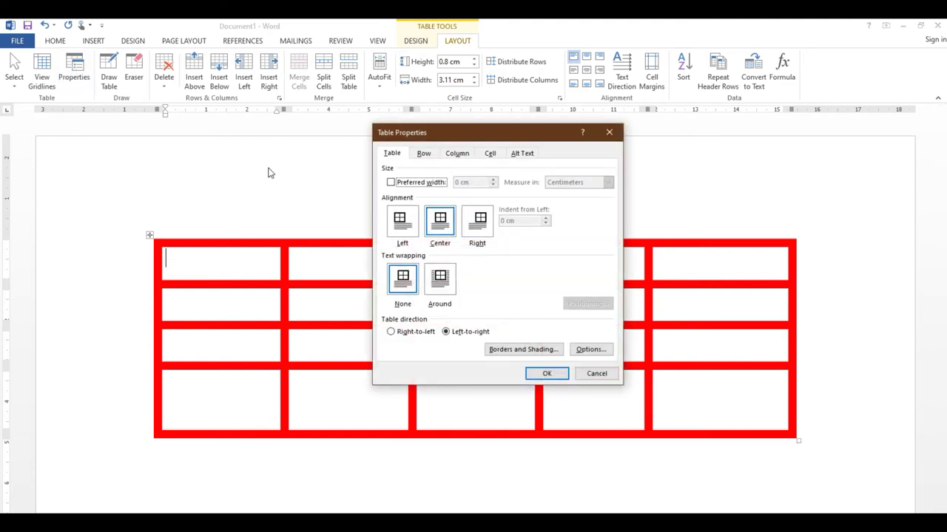
pyautogui.click(430, 154)
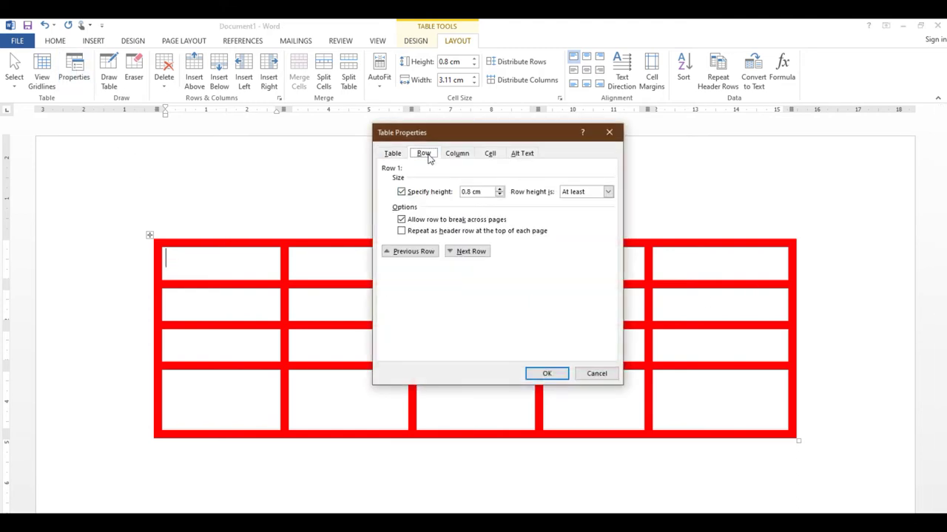
pyautogui.click(466, 193)
pyautogui.click(466, 156)
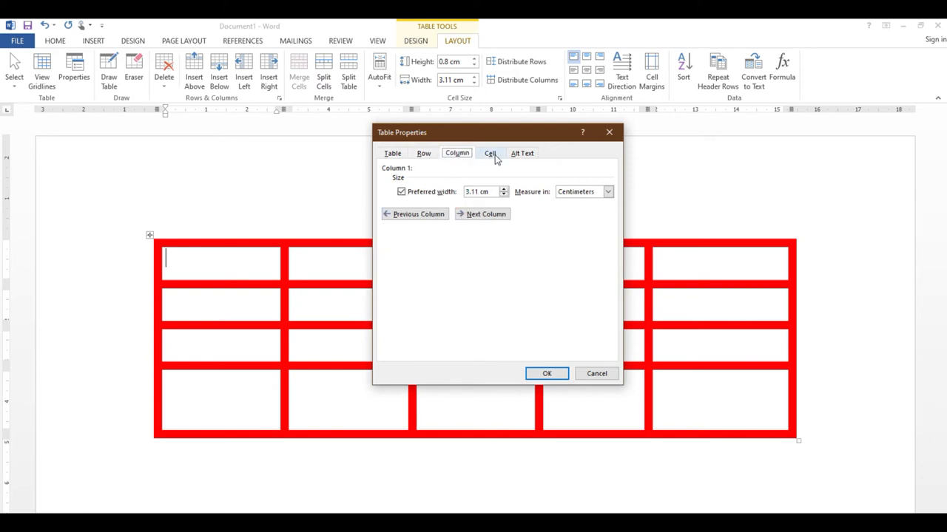
pyautogui.click(492, 155)
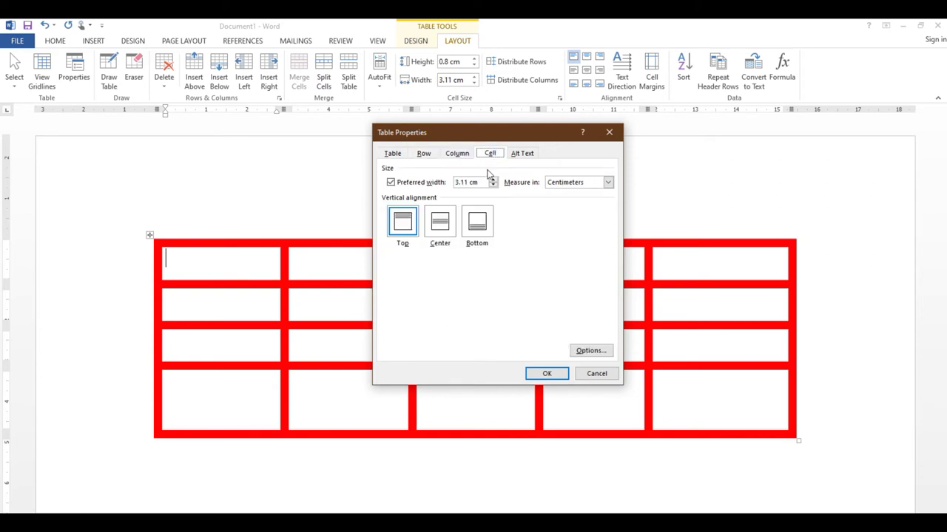
pyautogui.click(447, 221)
pyautogui.click(447, 222)
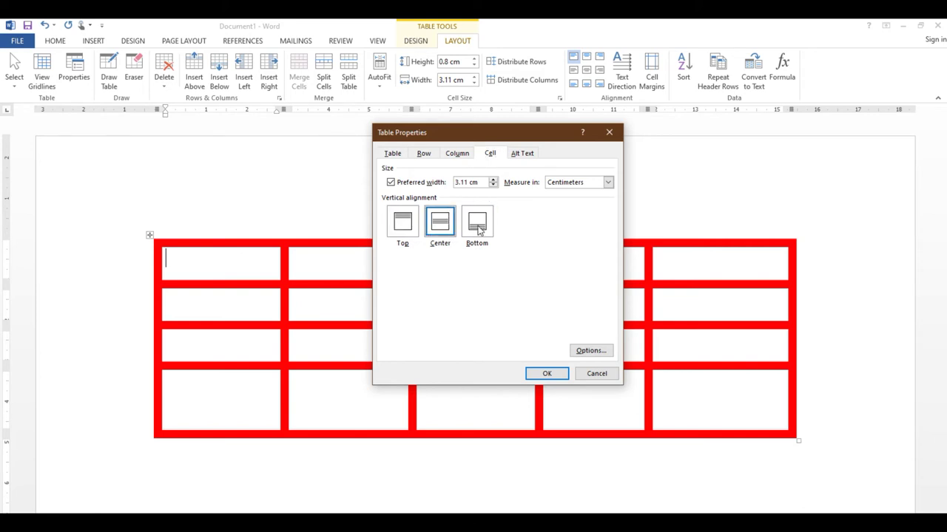
pyautogui.click(596, 374)
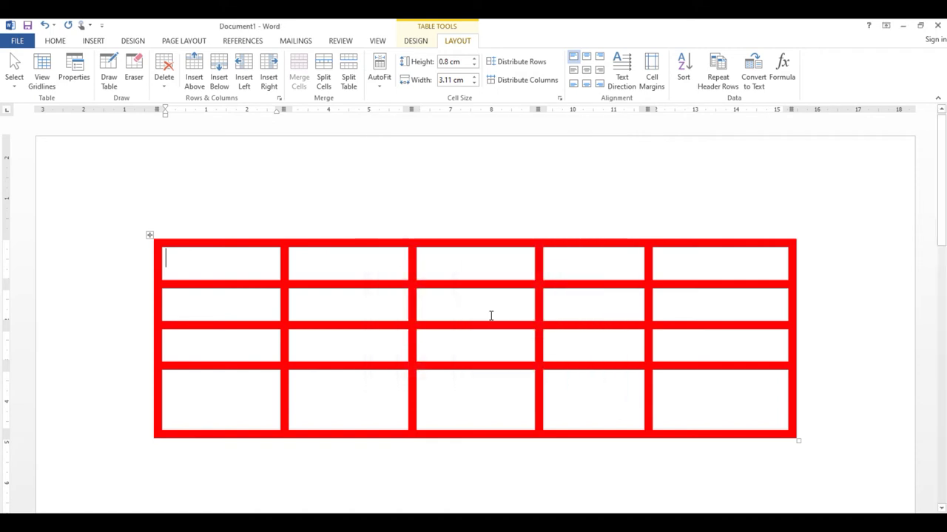
# - Draw a vertical dividing line through the second and third rows in each of the first three columns
pyautogui.click(111, 72)
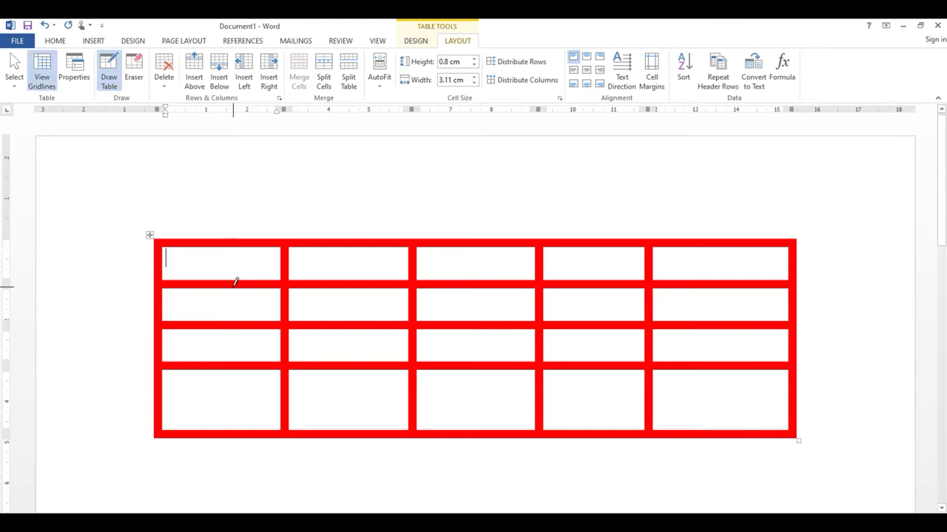
pyautogui.moveTo(231, 290); pyautogui.dragTo(230, 352)
pyautogui.moveTo(352, 284); pyautogui.dragTo(349, 361)
pyautogui.moveTo(482, 281); pyautogui.dragTo(477, 342)
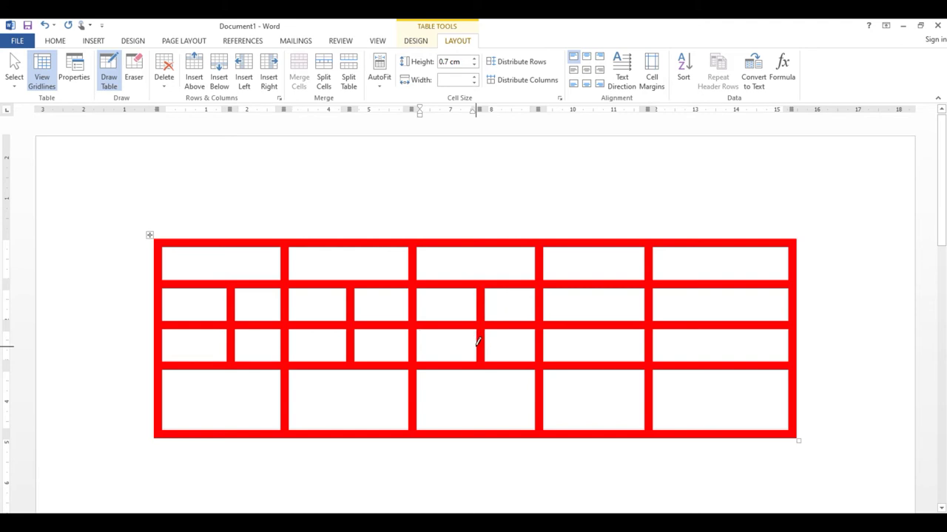
# - Erase the inner borders in the second and third rows, merging columns one and two, column three, and columns four and five
pyautogui.click(136, 66)
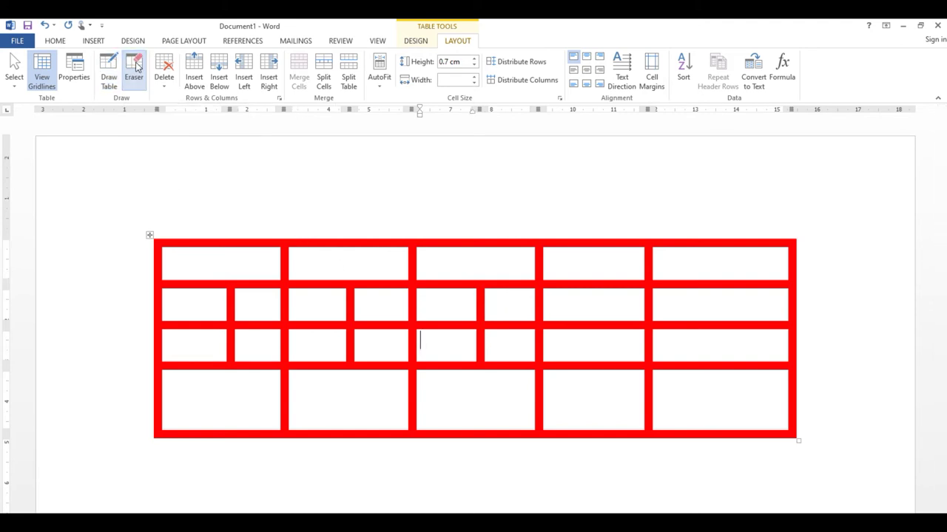
pyautogui.click(233, 307)
pyautogui.click(231, 340)
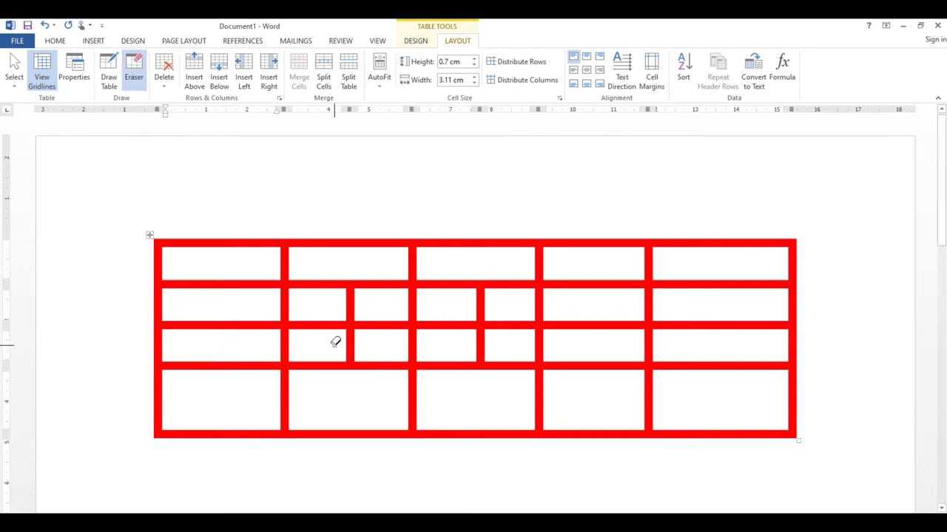
pyautogui.moveTo(226, 297)
pyautogui.mouseDown()
pyautogui.moveTo(388, 382)
pyautogui.moveTo(391, 348)
pyautogui.mouseUp()
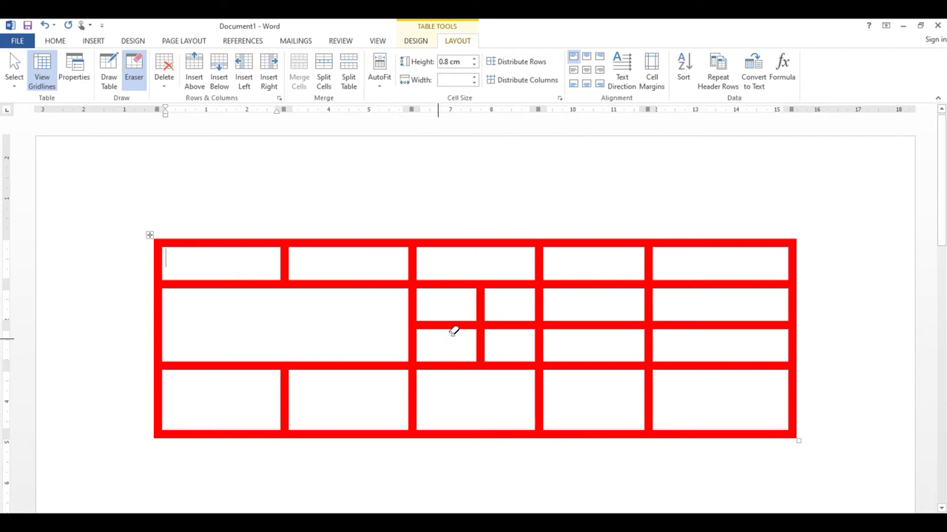
pyautogui.moveTo(453, 303); pyautogui.dragTo(511, 338)
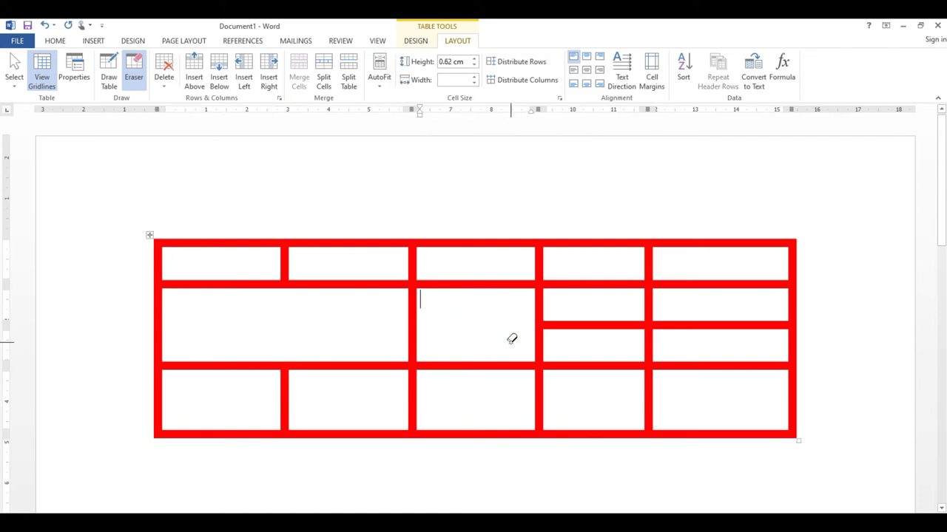
pyautogui.moveTo(613, 310)
pyautogui.mouseDown()
pyautogui.moveTo(657, 334)
pyautogui.moveTo(695, 338)
pyautogui.mouseUp()
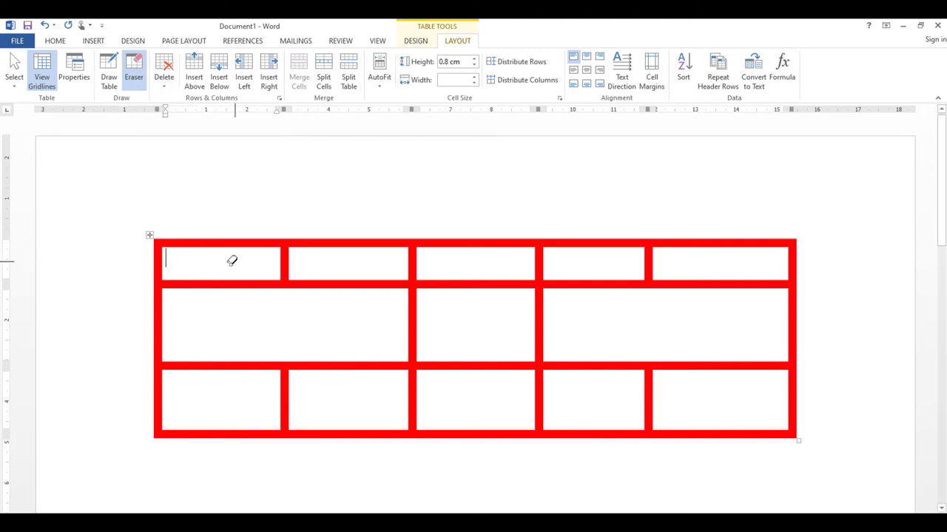
pyautogui.press('Escape')
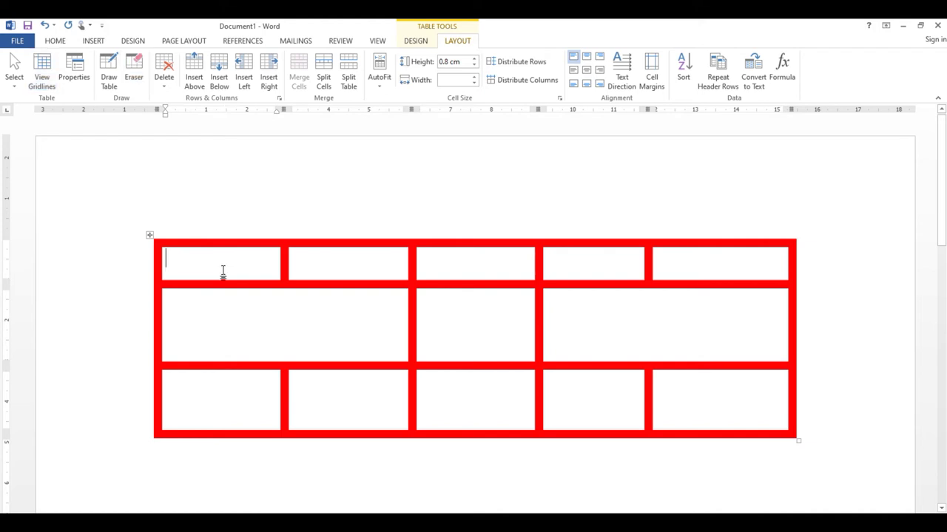
# - View the Delete Cells options for the first cell and cancel without deleting anything
pyautogui.click(169, 89)
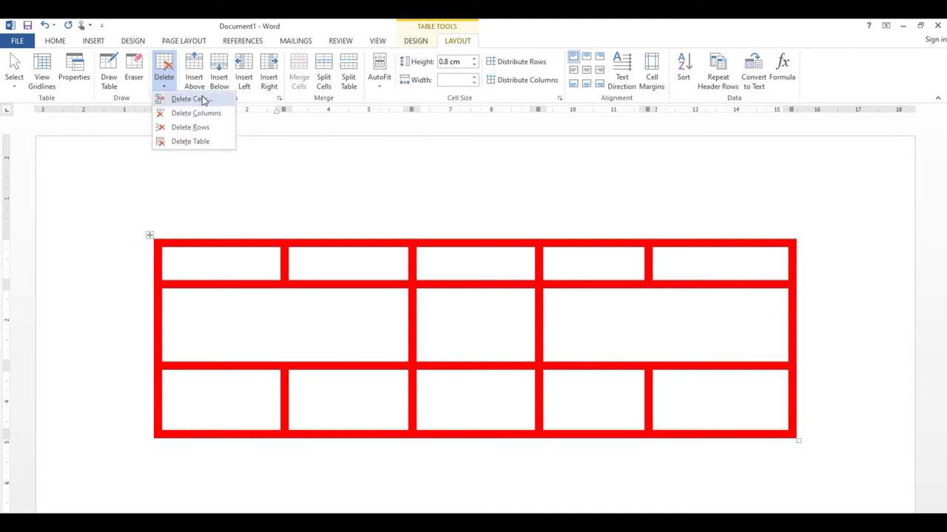
pyautogui.click(190, 99)
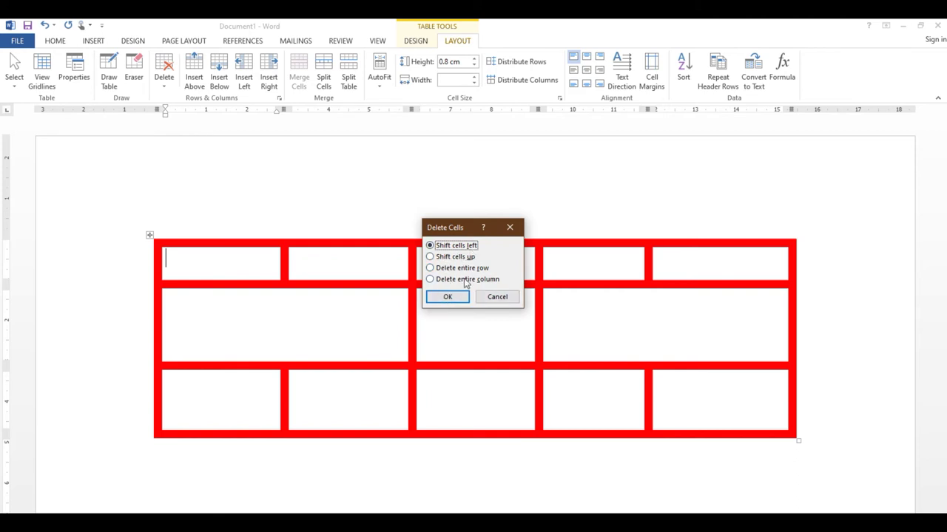
pyautogui.click(496, 299)
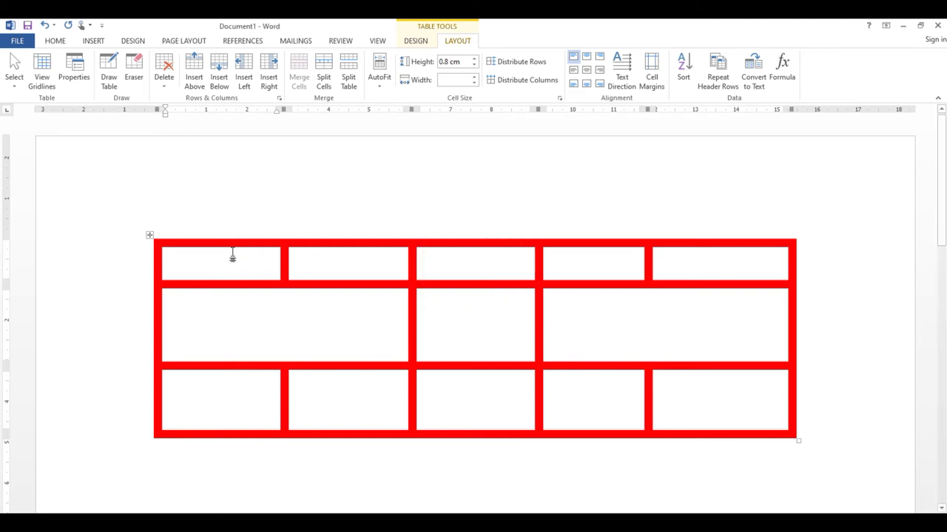
# - Delete the table's first column and its first row with the table deletion commands
pyautogui.click(164, 74)
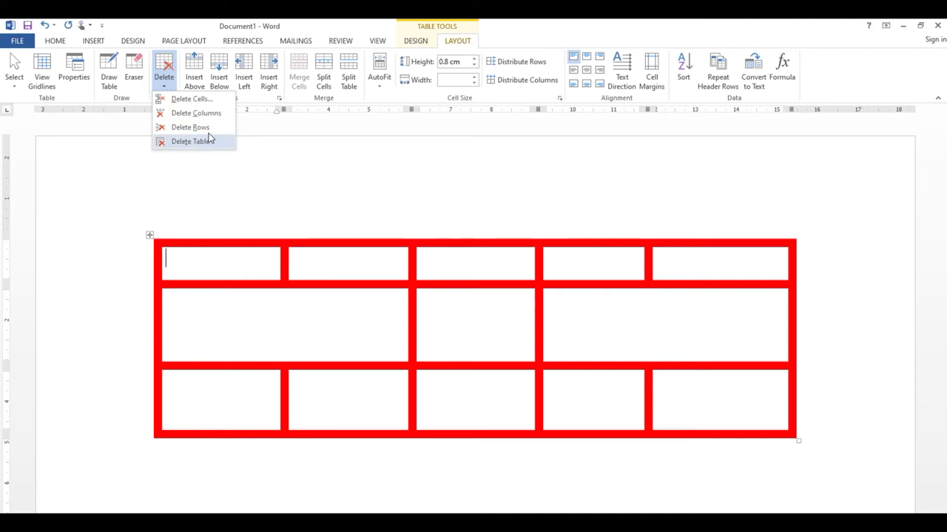
pyautogui.click(198, 114)
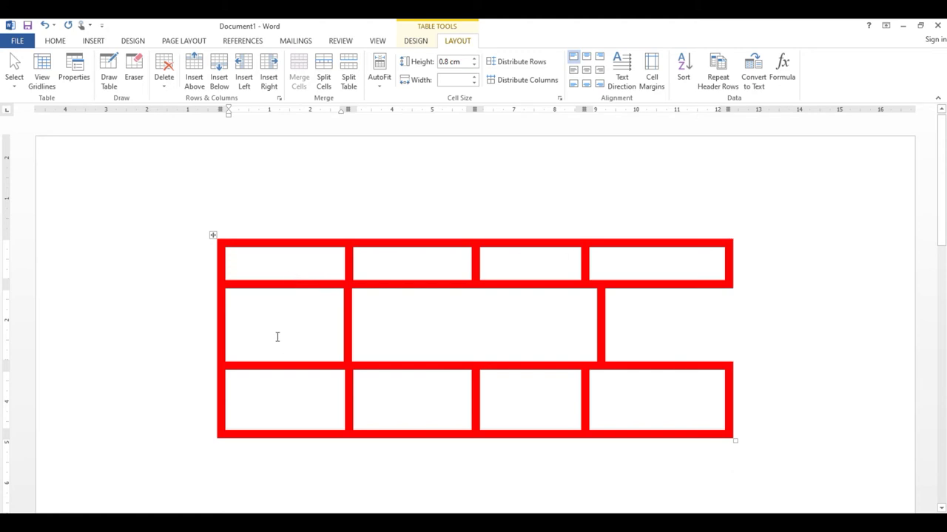
pyautogui.click(164, 80)
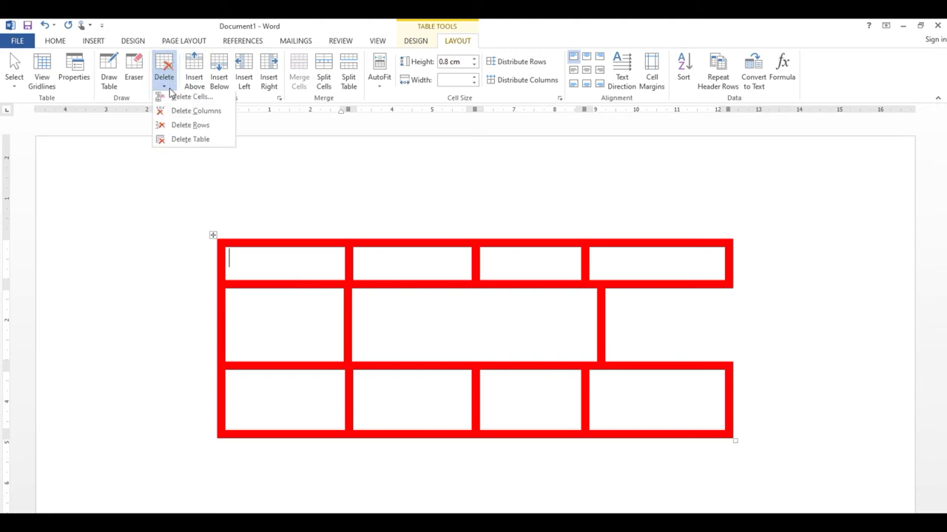
pyautogui.click(202, 128)
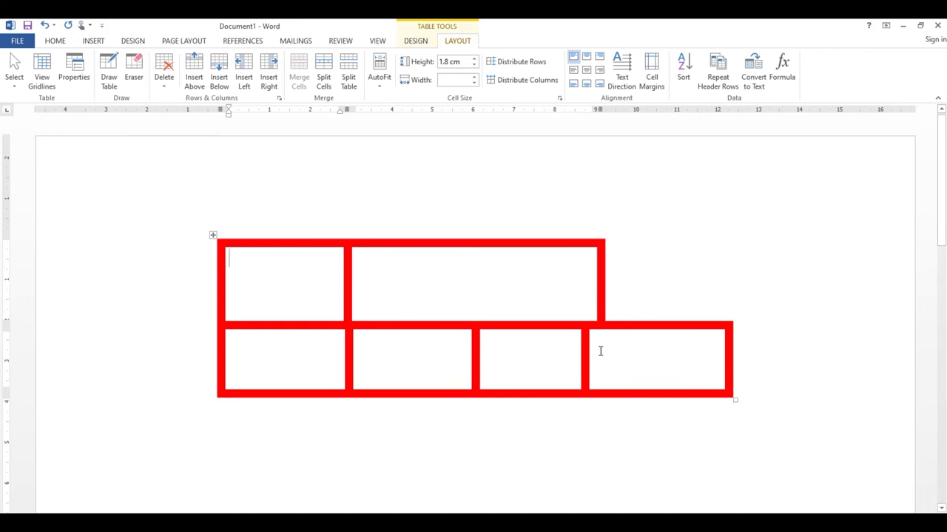
# - Delete the red-bordered table and insert a new table with 3 columns and 4 rows
pyautogui.click(164, 82)
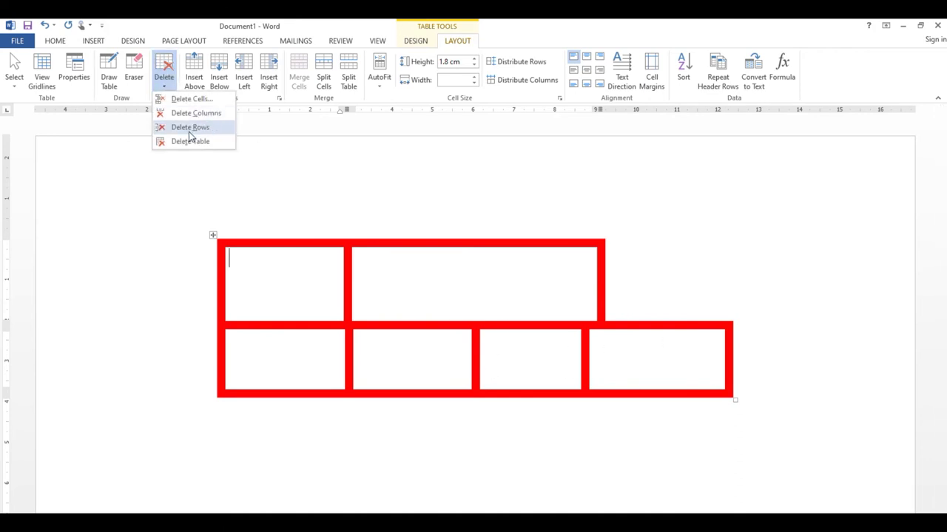
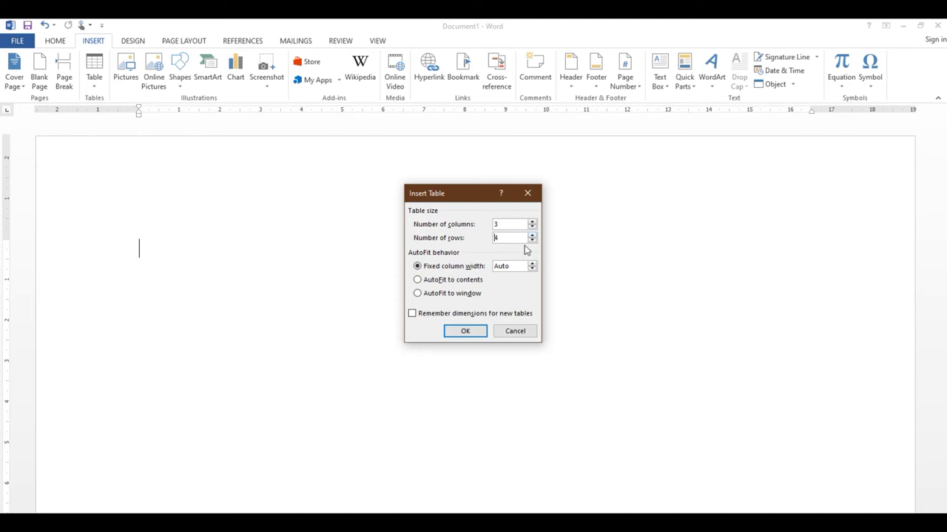
pyautogui.click(464, 331)
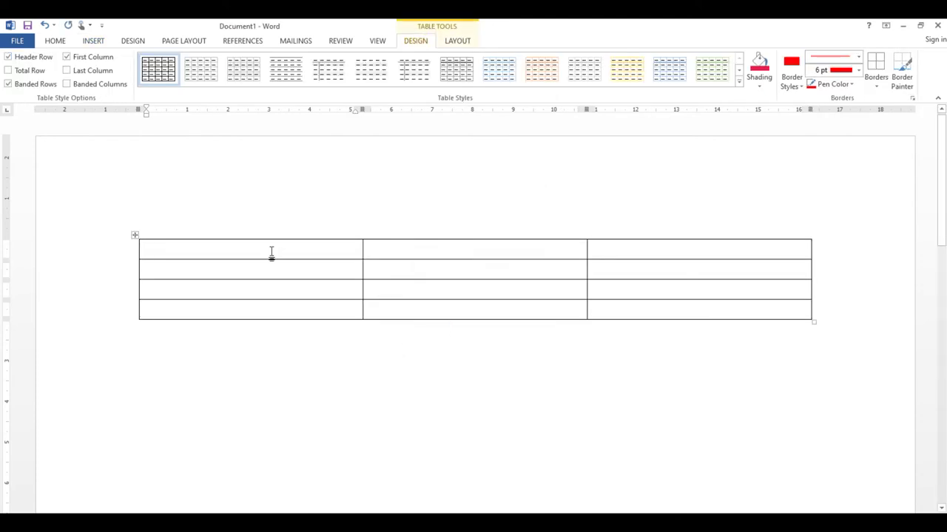
# - Enter the headers R no, Name and Class in the first row and number the rows below 1, 2 and 3
pyautogui.write('R no')
pyautogui.press('Tab')
pyautogui.write('Name')
pyautogui.press('Tab')
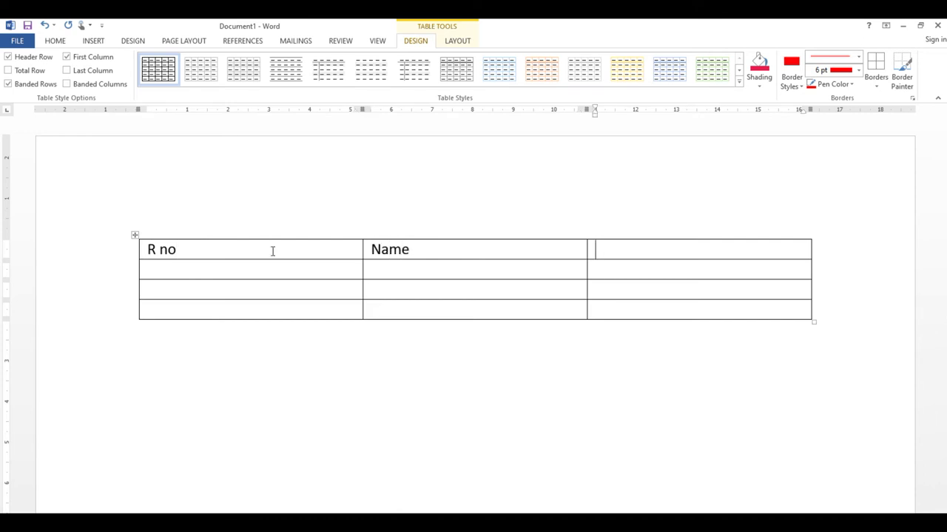
pyautogui.write('class')
pyautogui.press('Tab')
pyautogui.write('1')
pyautogui.press('Down')
pyautogui.write('2')
pyautogui.press('Down')
pyautogui.write('3')
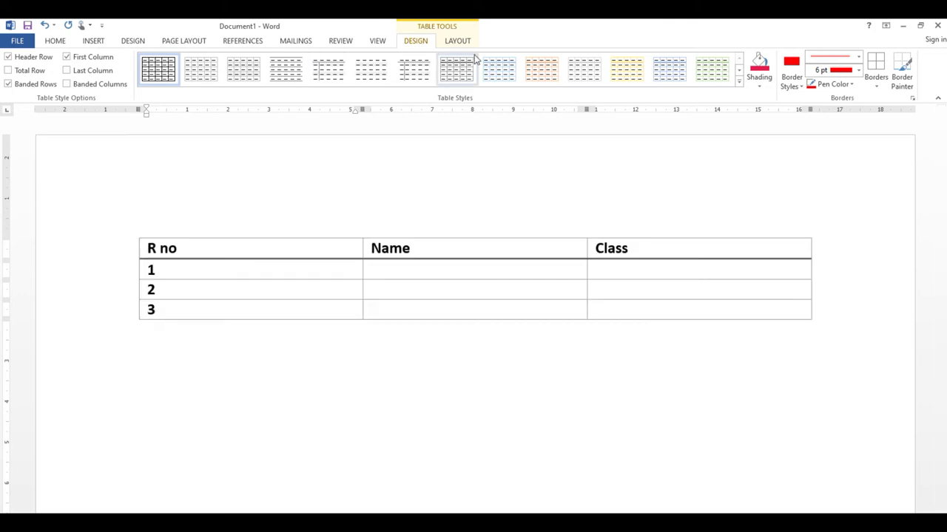
# - Insert a row above the row numbered 3 and enter 4 in its R no cell
pyautogui.click(456, 42)
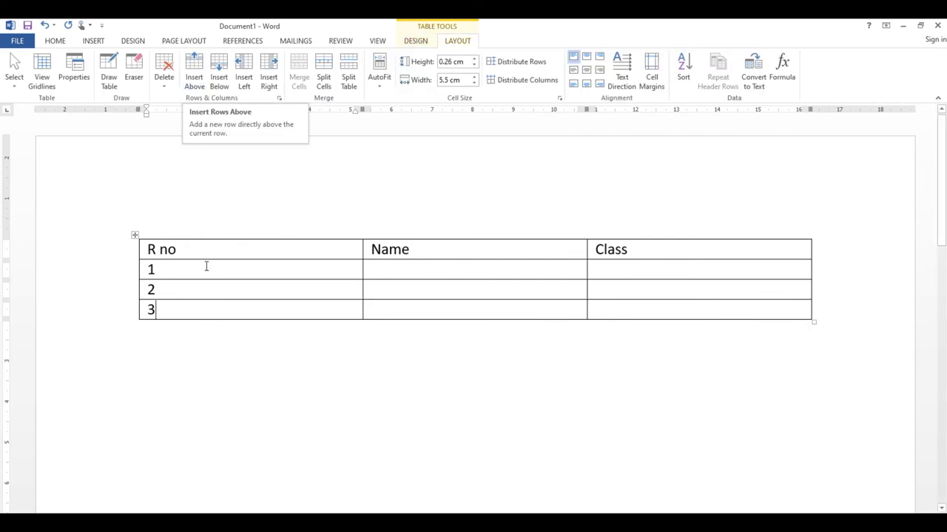
pyautogui.click(191, 291)
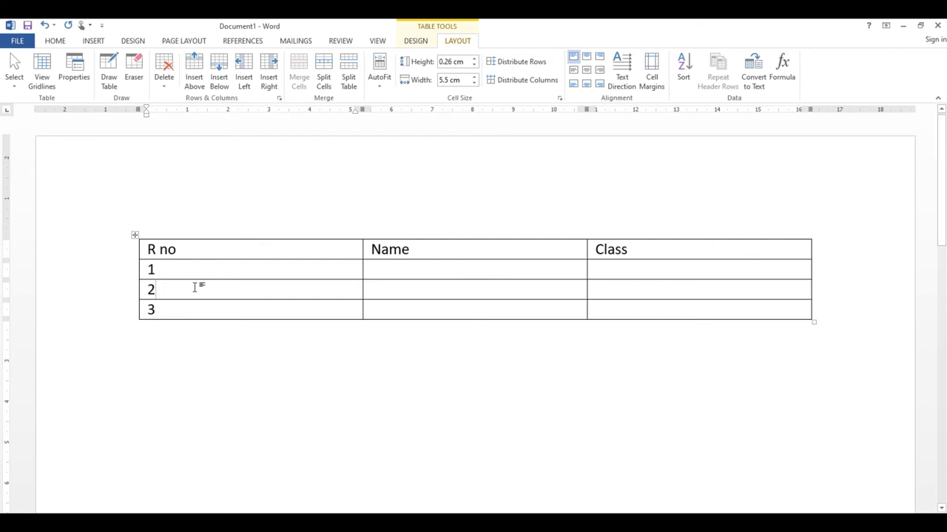
pyautogui.click(187, 309)
pyautogui.click(195, 74)
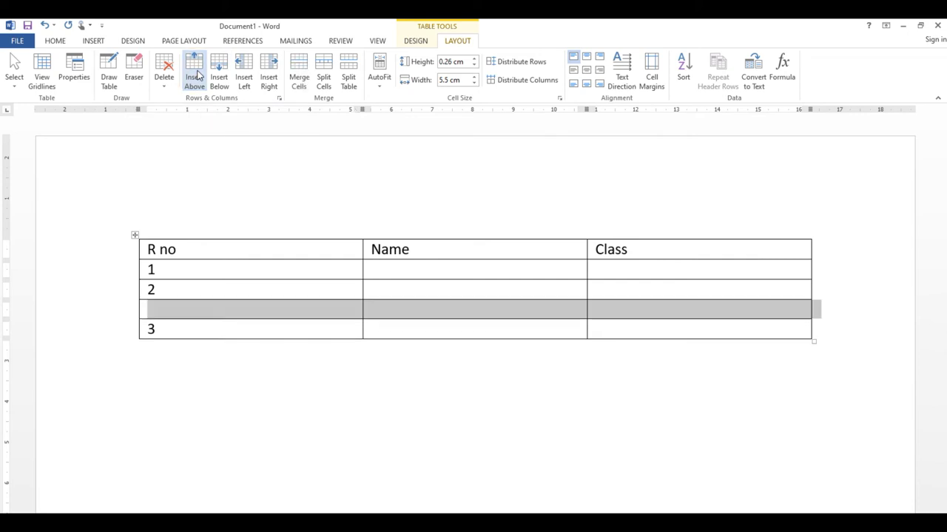
pyautogui.click(162, 311)
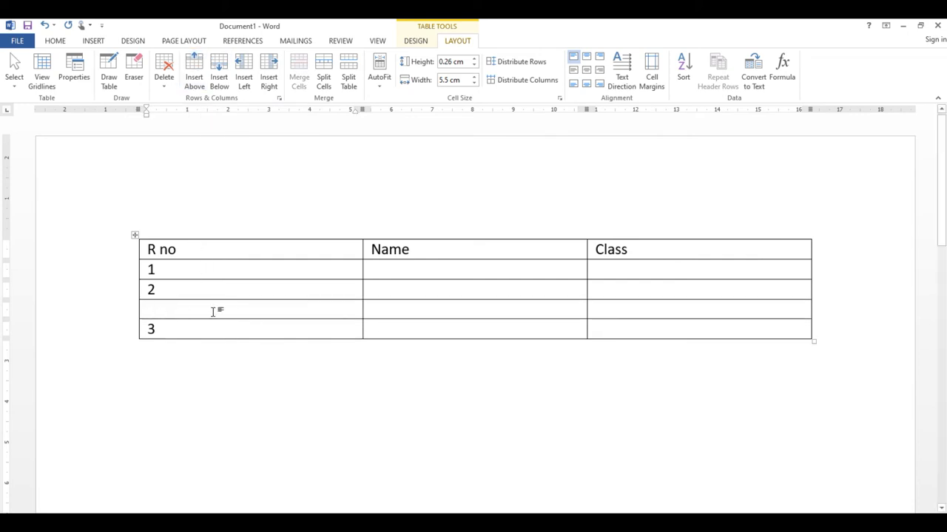
pyautogui.write('4')
pyautogui.press('Tab')
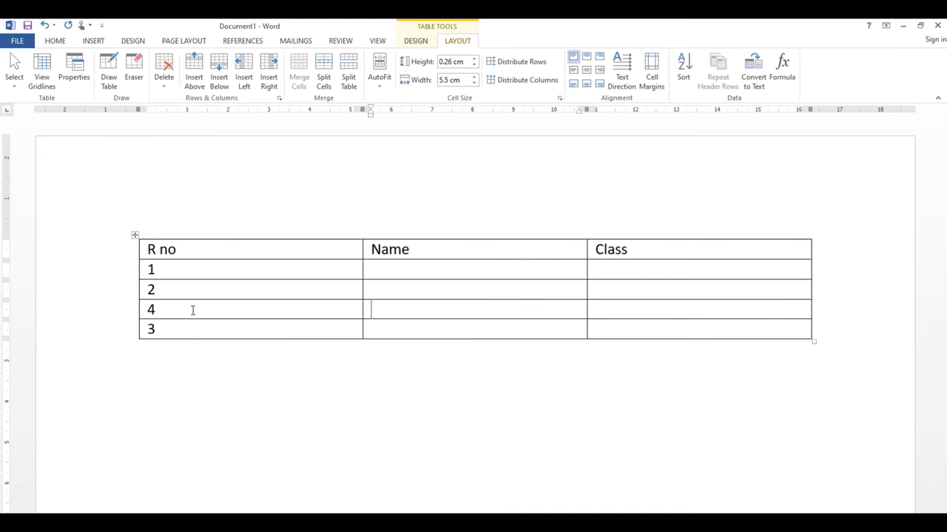
# - Insert an empty row below the row numbered 3 at the end of the table
pyautogui.click(186, 309)
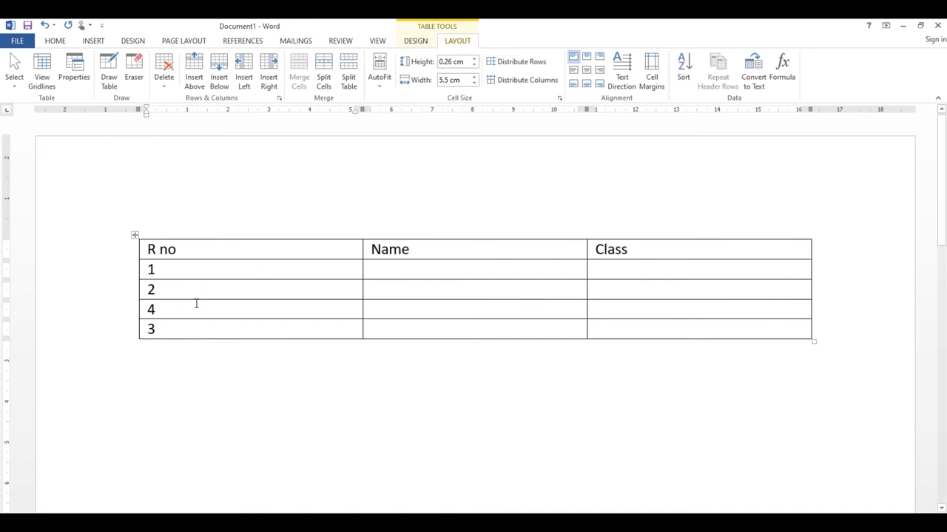
pyautogui.click(220, 80)
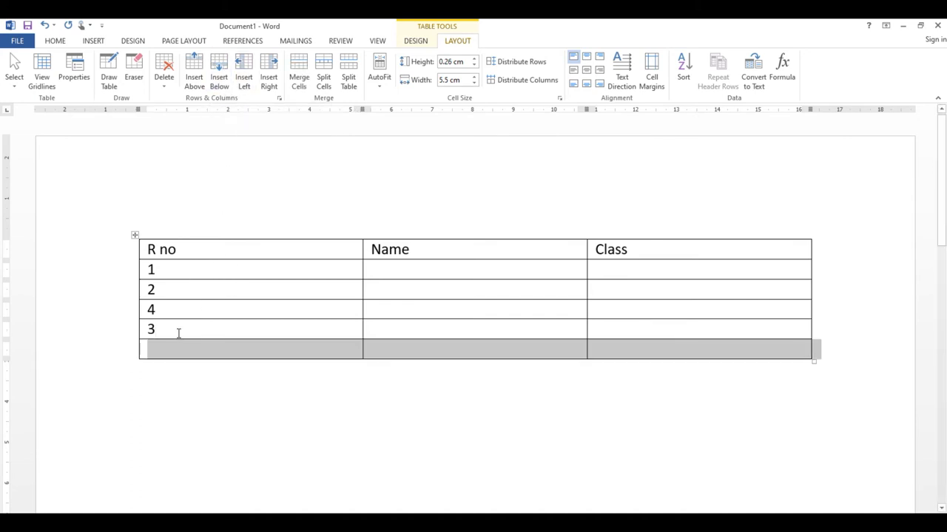
pyautogui.click(184, 353)
pyautogui.click(200, 333)
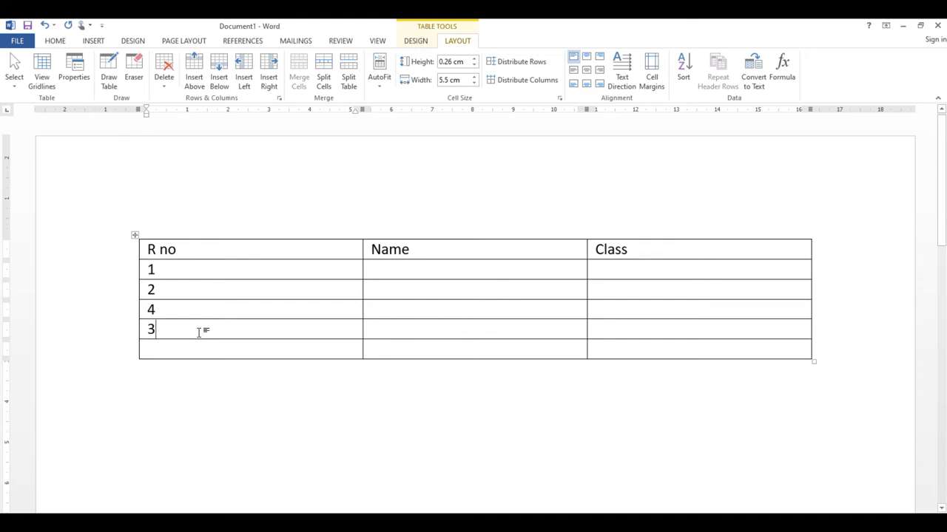
# - Select the R no cells of the five rows under the header and insert five new rows below them
pyautogui.moveTo(181, 276); pyautogui.dragTo(330, 344)
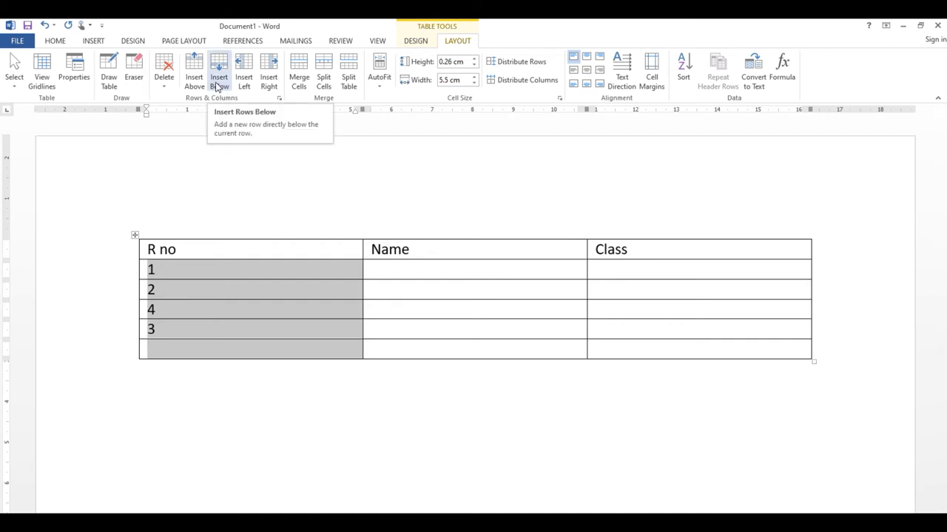
pyautogui.click(220, 79)
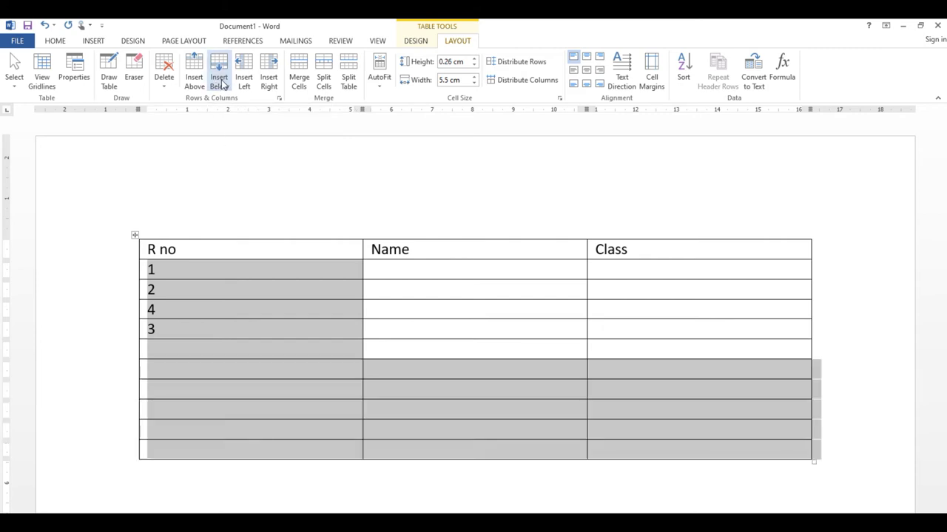
pyautogui.click(199, 343)
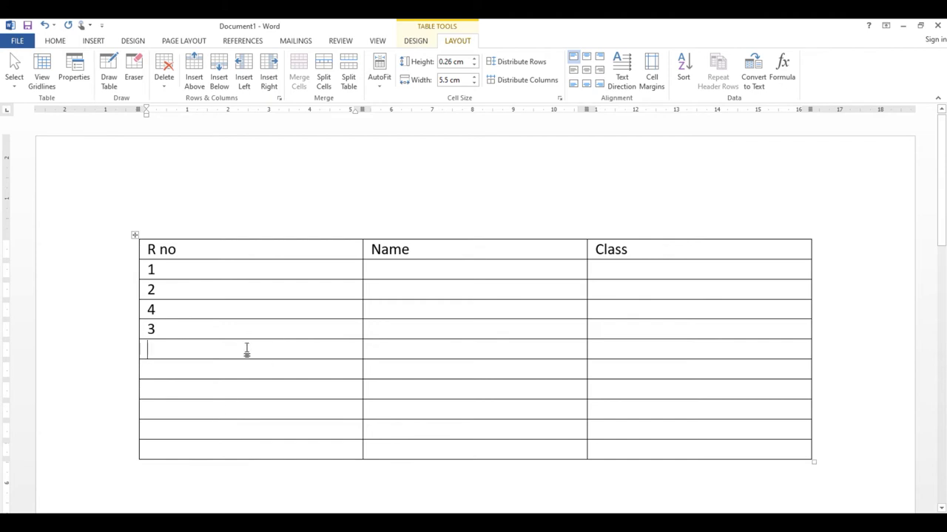
pyautogui.click(349, 315)
# - Insert an empty column on each side of the R no column
pyautogui.click(196, 268)
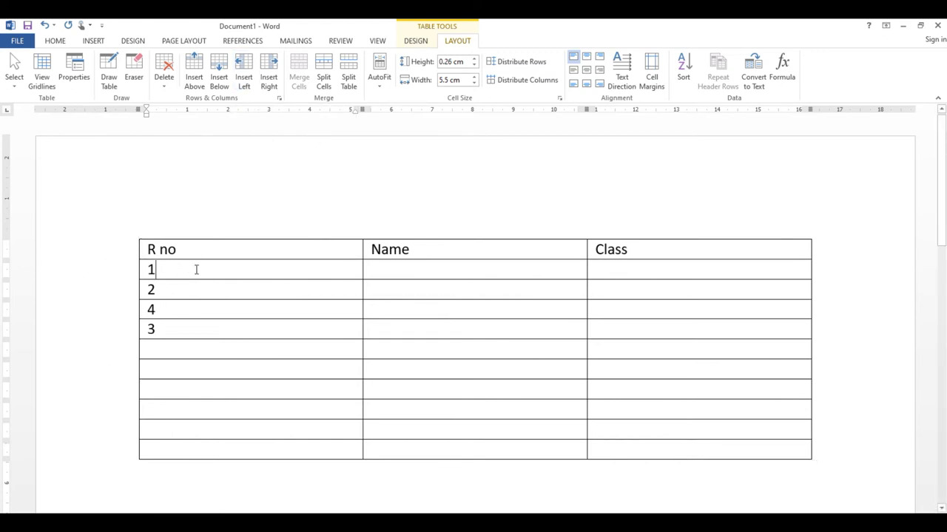
pyautogui.click(248, 71)
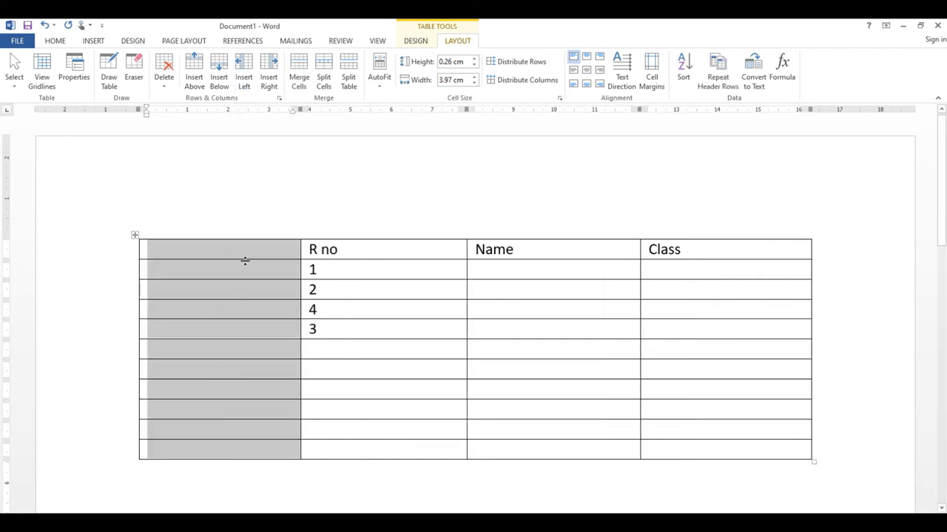
pyautogui.click(360, 299)
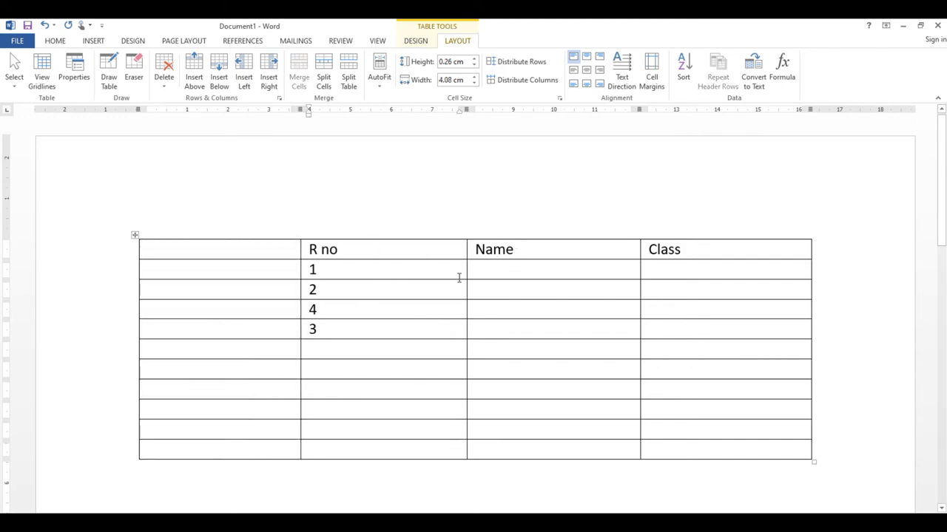
pyautogui.click(386, 309)
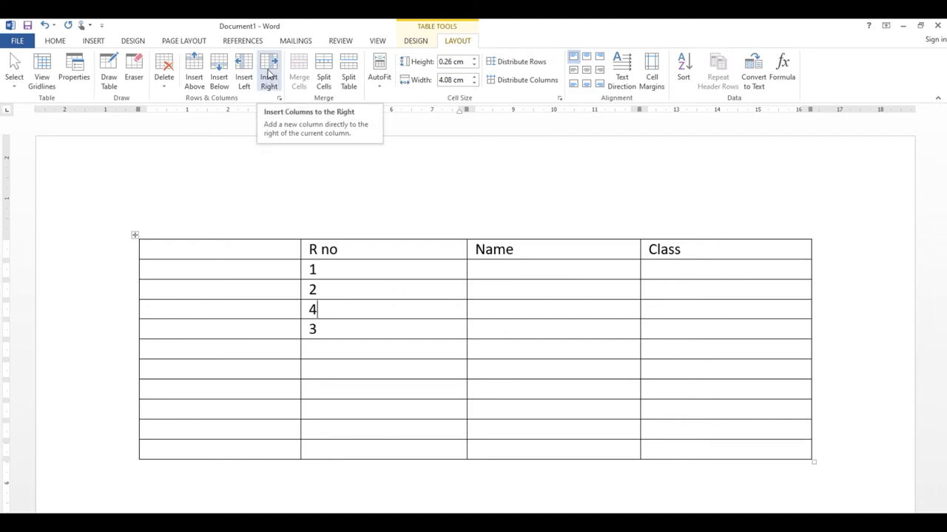
pyautogui.click(269, 75)
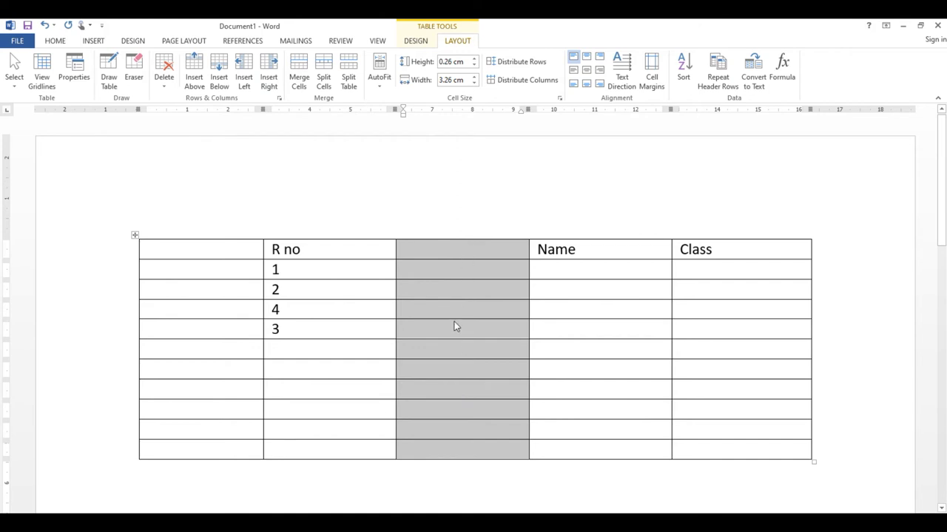
# - Delete the empty columns on both sides of the R no column
pyautogui.click(165, 80)
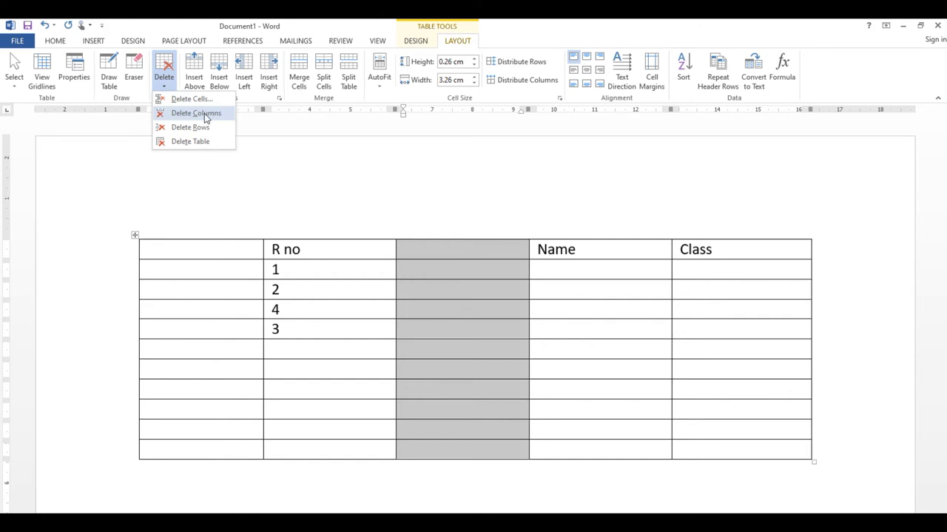
pyautogui.click(204, 113)
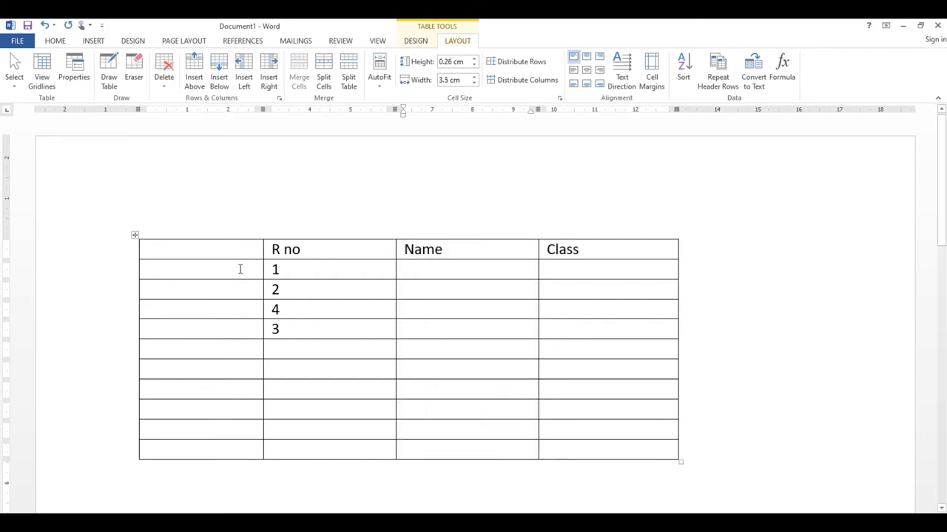
pyautogui.click(224, 252)
pyautogui.click(165, 80)
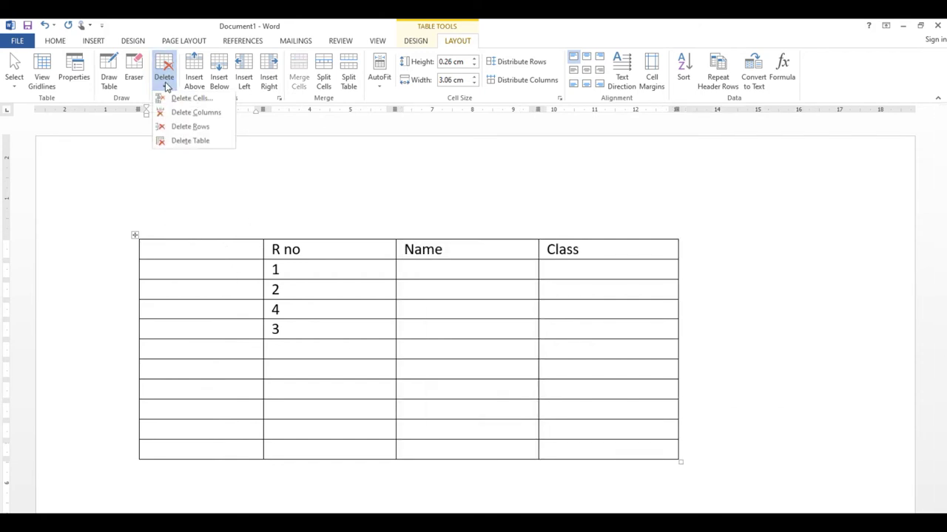
pyautogui.click(196, 113)
pyautogui.click(246, 269)
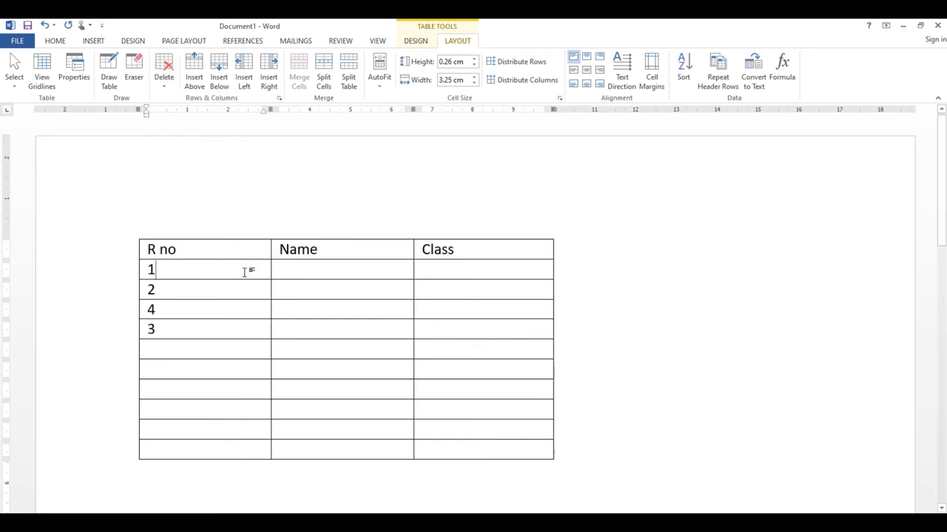
pyautogui.press('Tab')
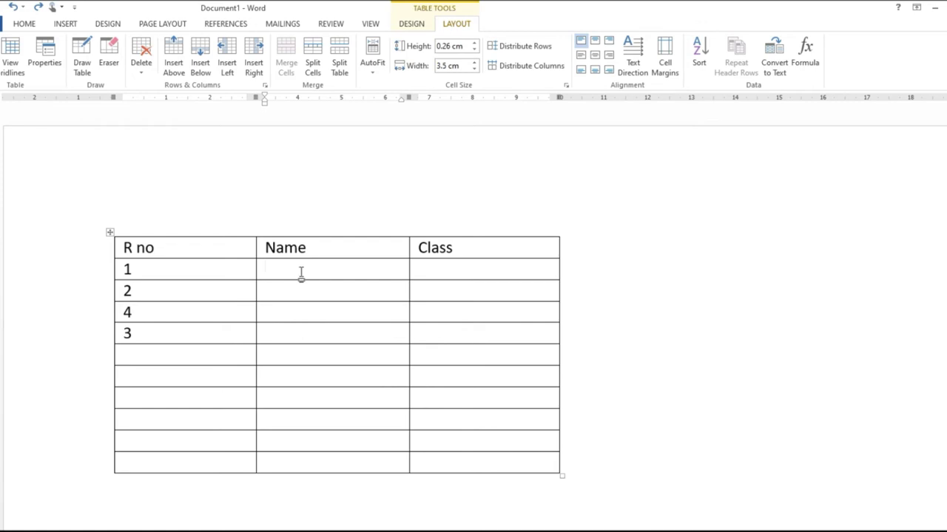
# - Merge all cells of the two empty rows directly below the row numbered 3 and enter "Fee information" in the merged cell
pyautogui.moveTo(209, 357); pyautogui.dragTo(286, 360)
pyautogui.moveTo(370, 360); pyautogui.dragTo(428, 366)
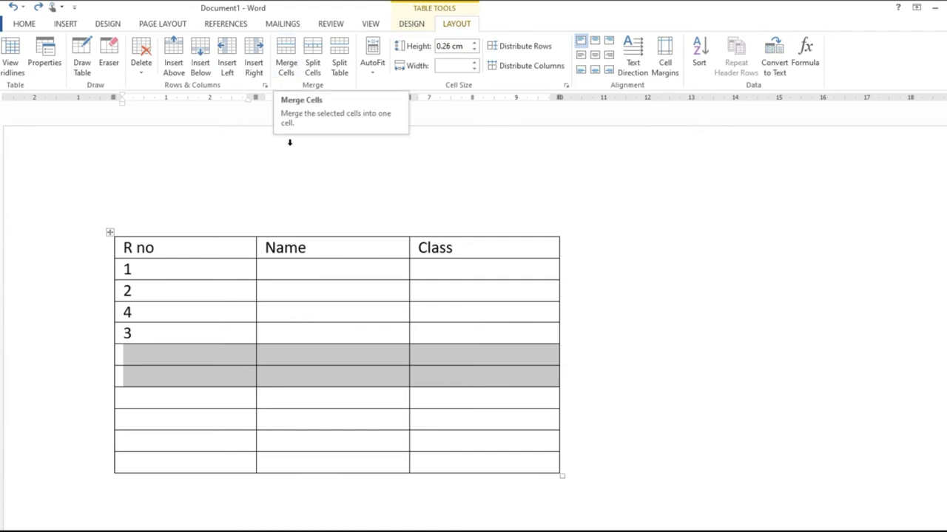
pyautogui.click(288, 62)
pyautogui.click(252, 375)
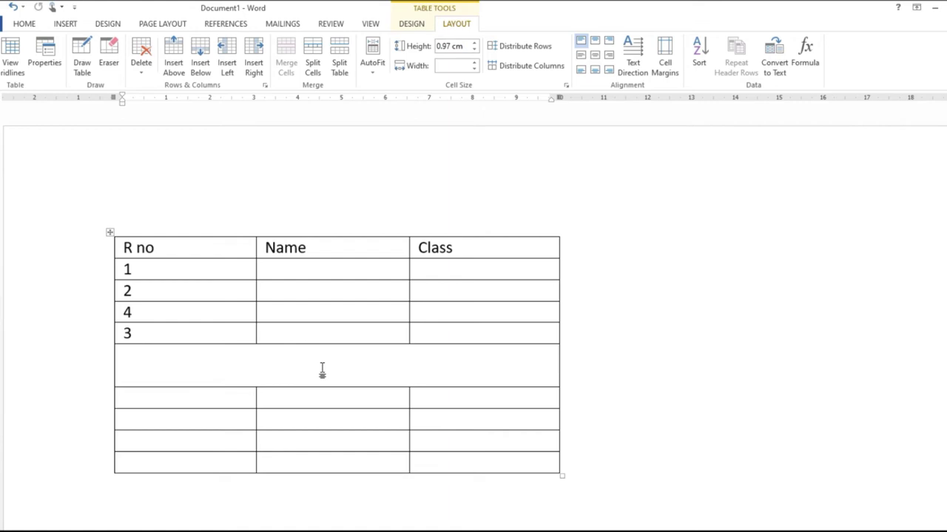
pyautogui.write('Fee inform')
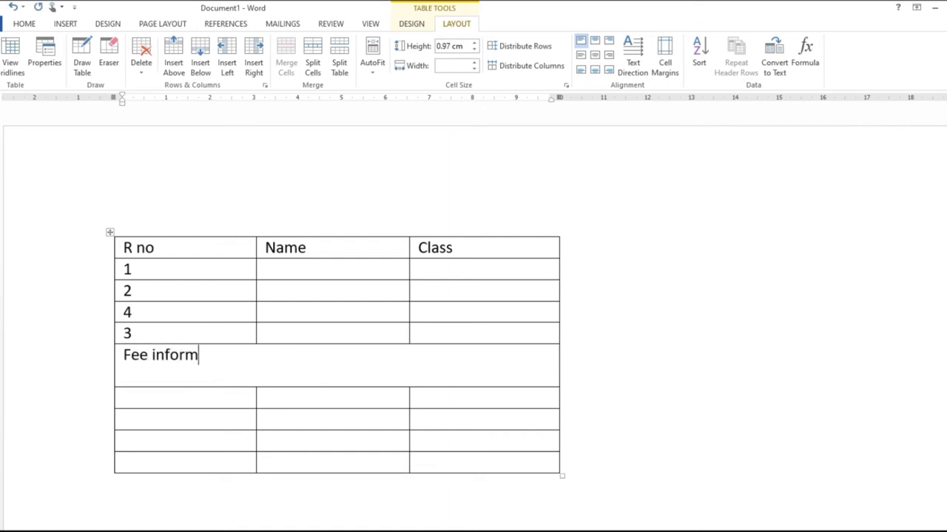
pyautogui.write('ation')
# - Center the "Fee information" text horizontally and vertically within its merged cell
pyautogui.click(37, 23)
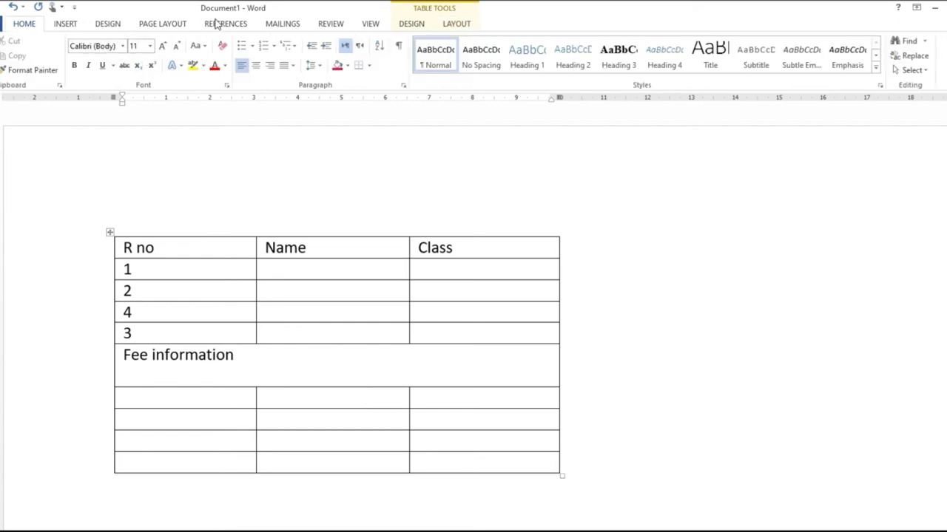
pyautogui.click(255, 66)
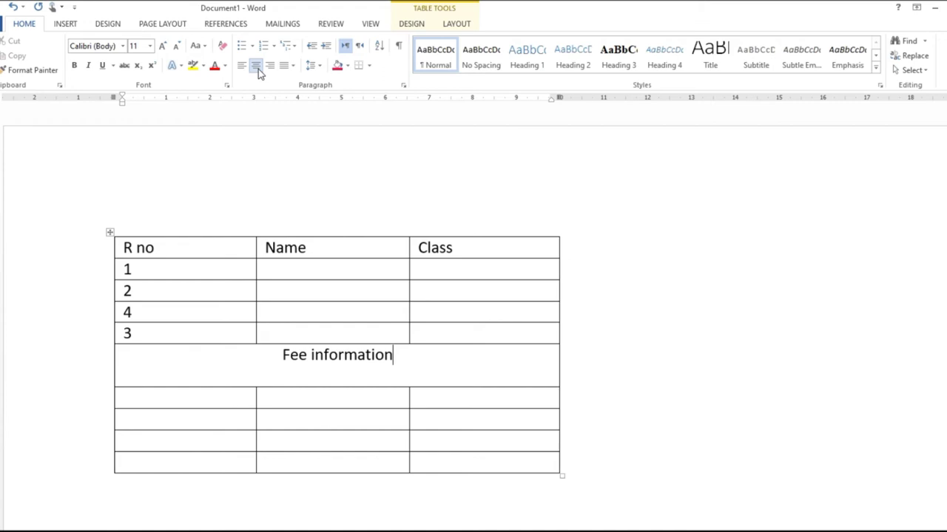
pyautogui.click(452, 25)
pyautogui.click(277, 355)
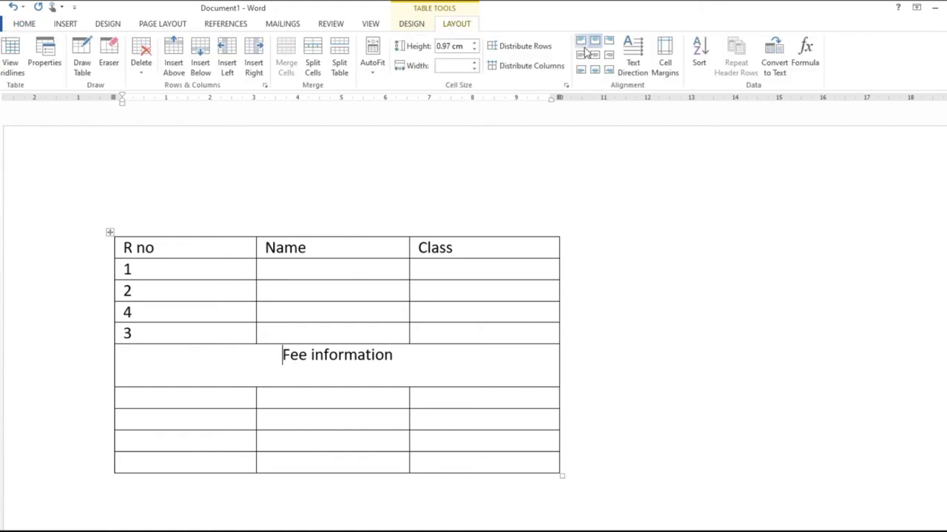
pyautogui.click(595, 55)
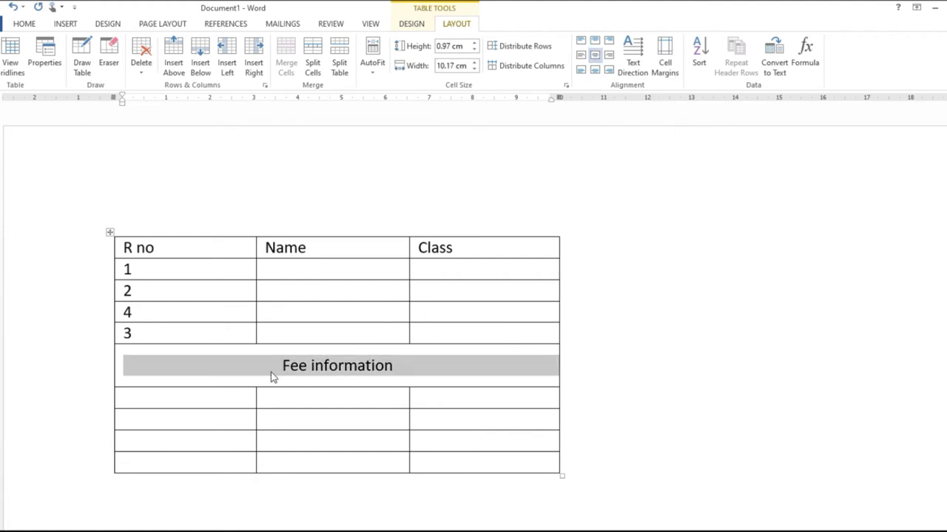
pyautogui.click(405, 372)
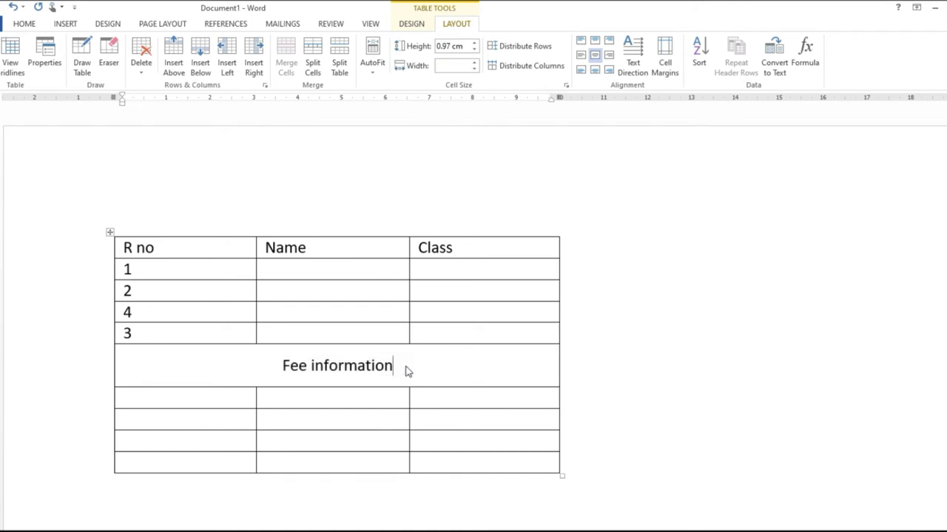
pyautogui.click(199, 407)
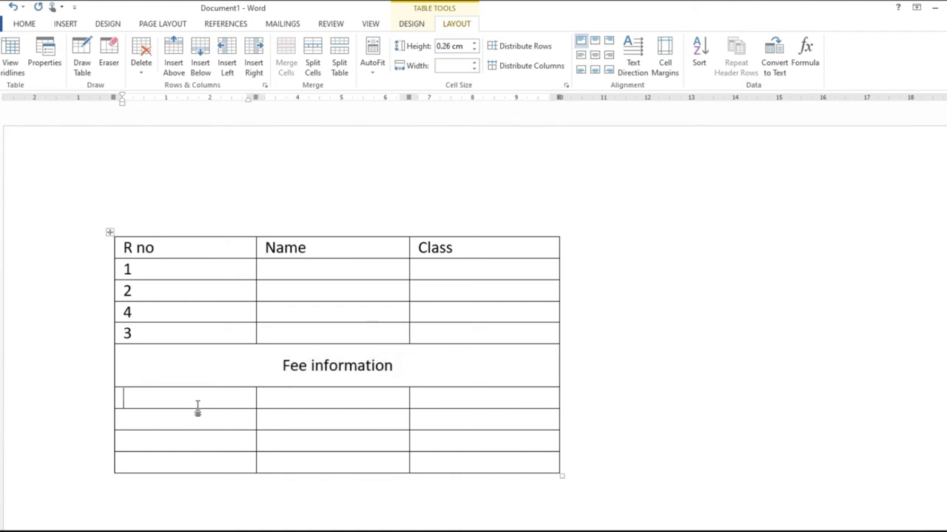
# - Fill the first row below "Fee information" with the entries "1st fee", "Fee amount" and "Date"
pyautogui.write('1st fee')
pyautogui.press('Tab')
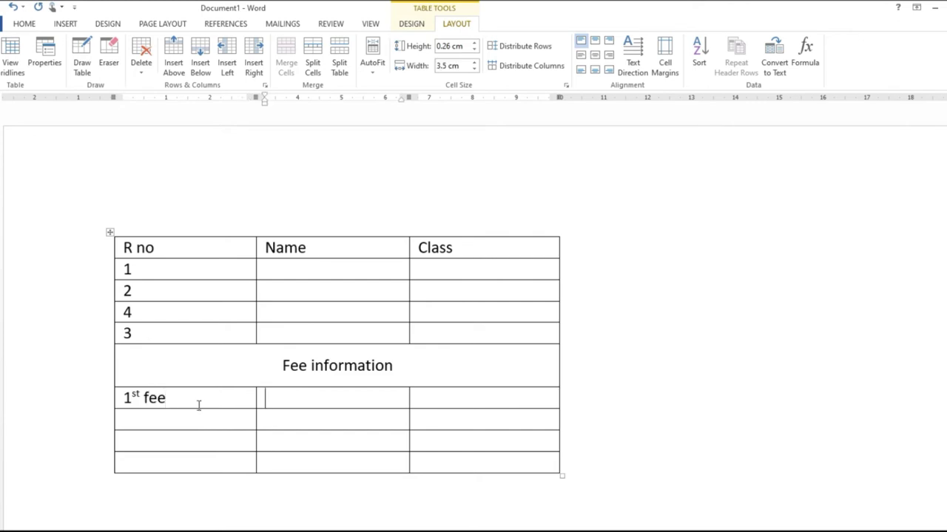
pyautogui.write('fee amount')
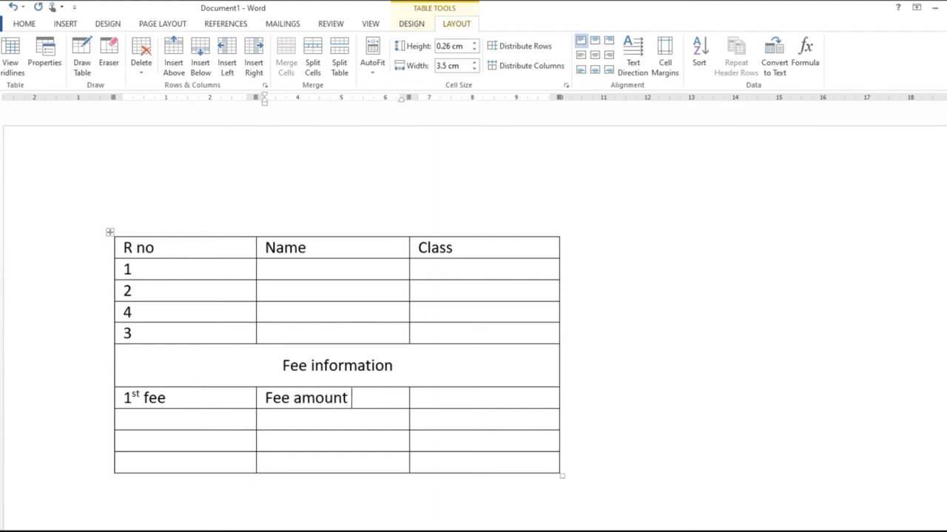
pyautogui.press('Tab')
pyautogui.write('date')
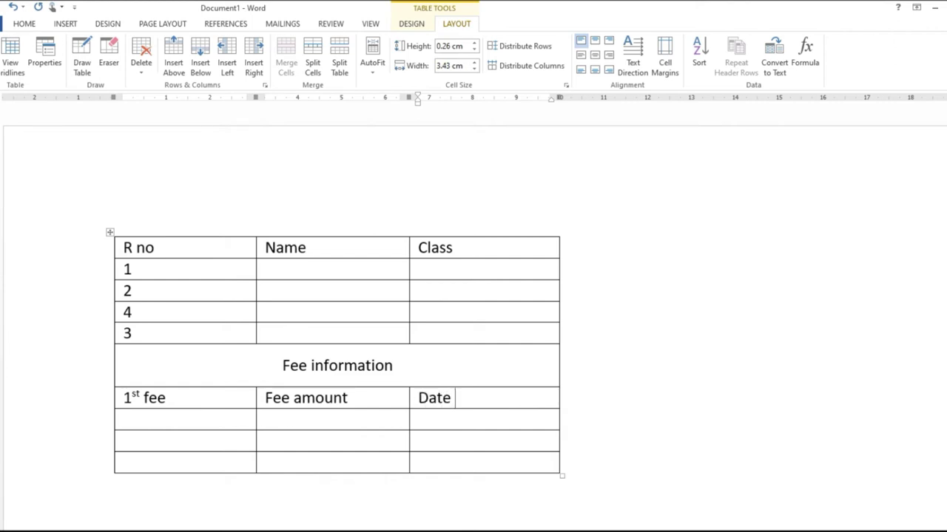
# - Split the empty Class cell of the row numbered 1 into 2 columns and 3 rows
pyautogui.click(266, 349)
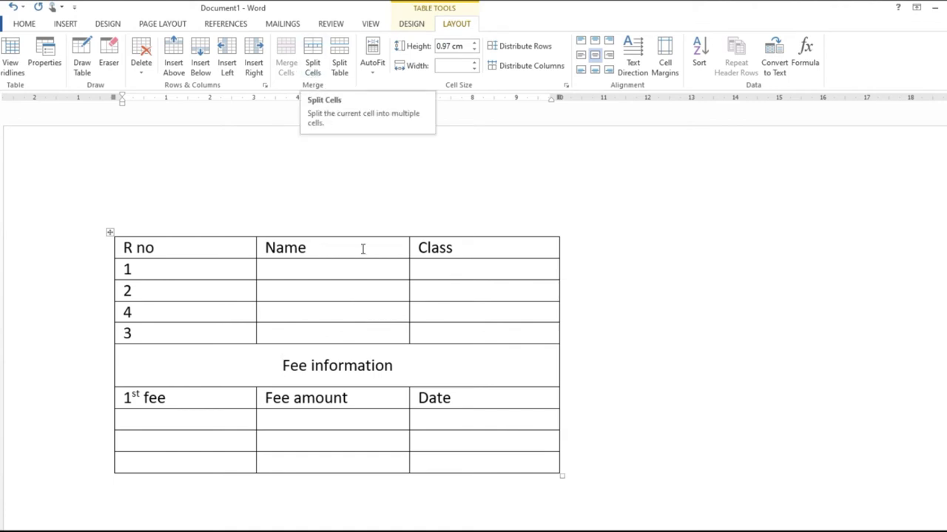
pyautogui.click(454, 299)
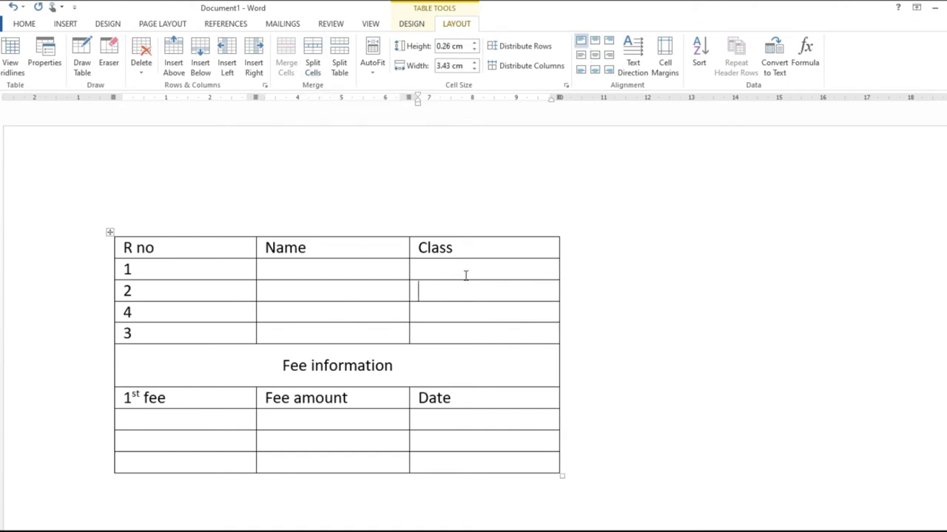
pyautogui.click(443, 273)
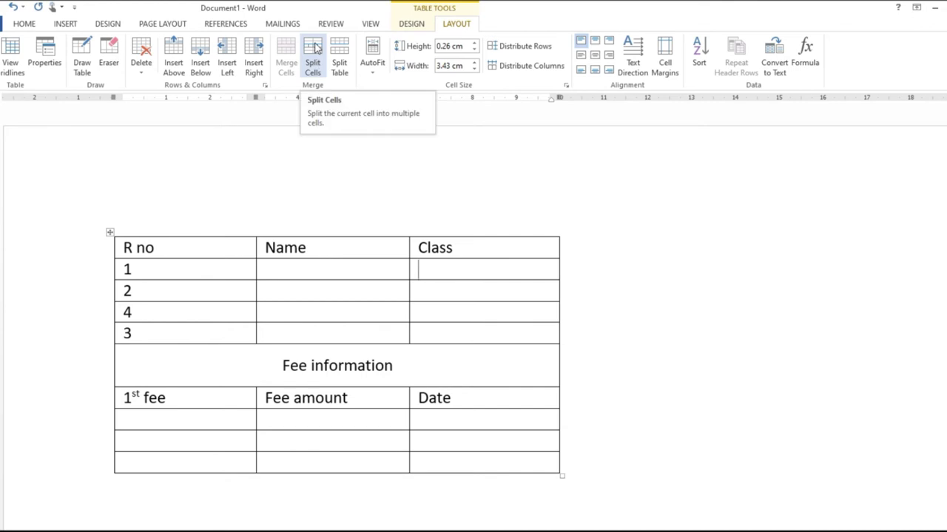
pyautogui.click(314, 67)
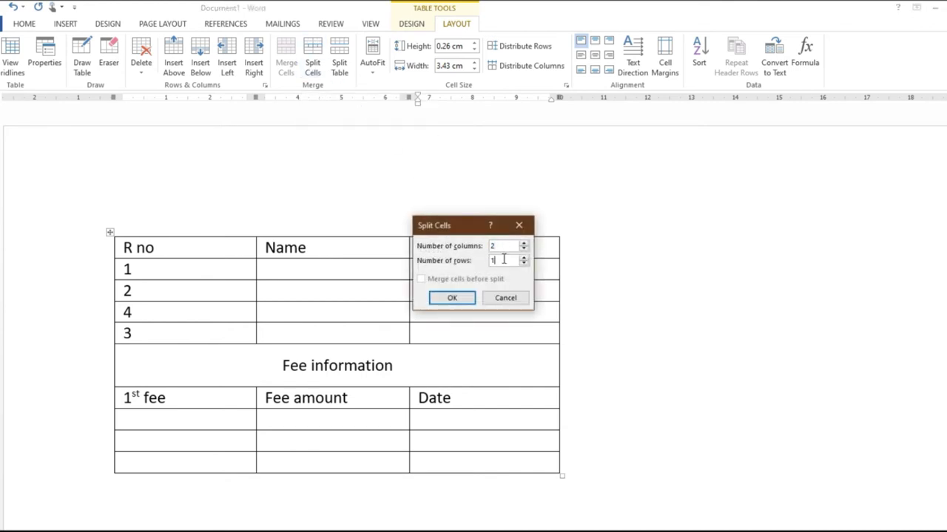
pyautogui.click(523, 258)
pyautogui.click(456, 297)
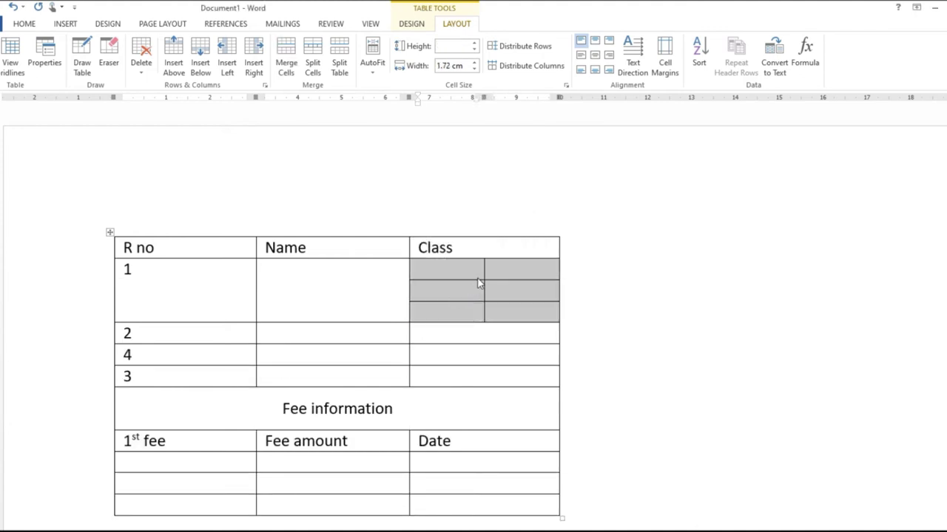
# - Merge the six small cells under Class in the row numbered 1 back into one cell
pyautogui.click(478, 282)
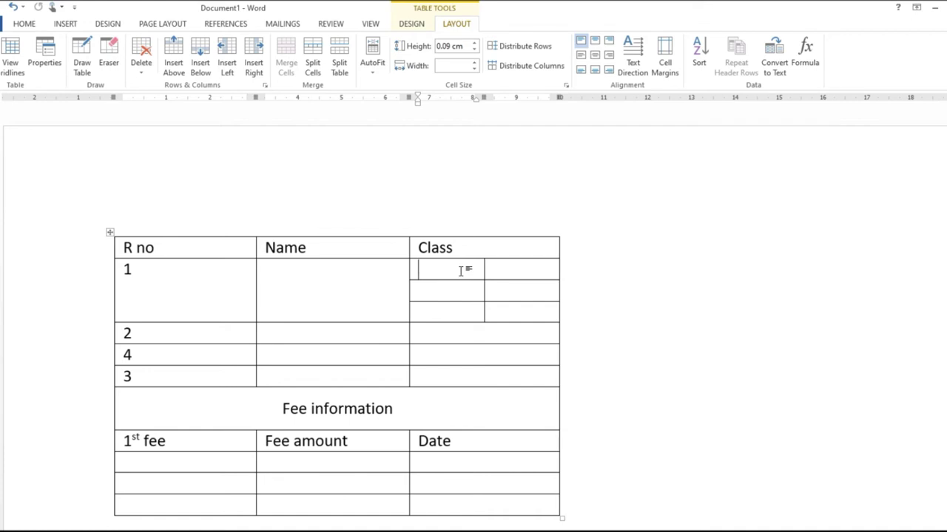
pyautogui.moveTo(481, 274); pyautogui.dragTo(495, 301)
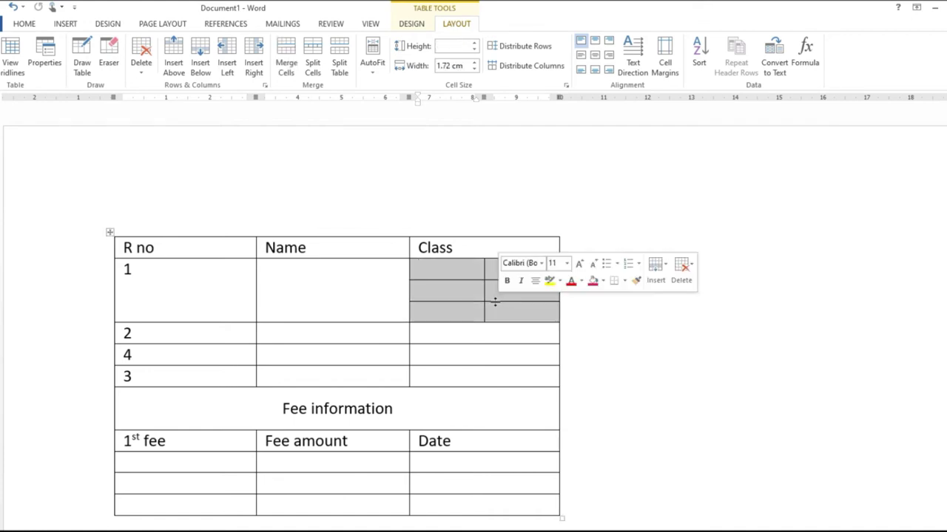
pyautogui.click(287, 63)
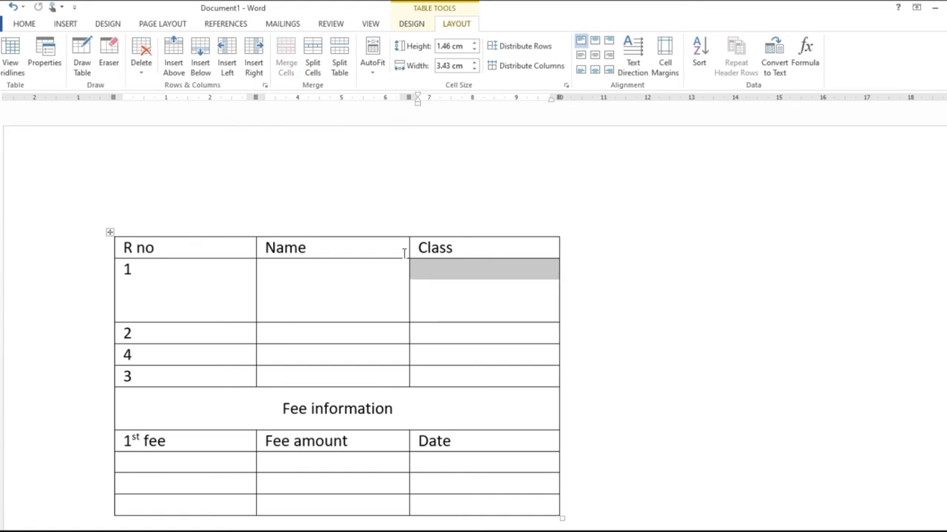
pyautogui.click(451, 285)
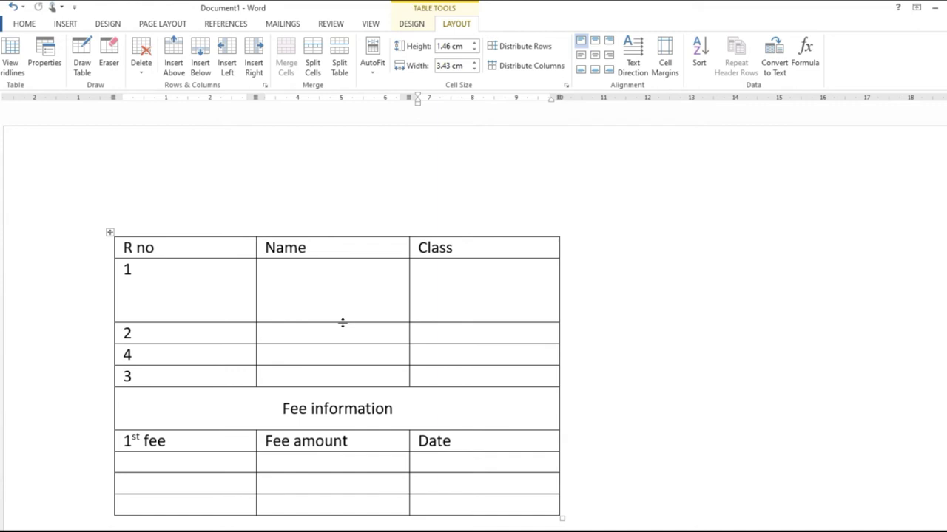
# - Reduce the height of the row numbered 1 to about 0.49 cm and widen the Class column
pyautogui.moveTo(343, 322); pyautogui.dragTo(343, 281)
pyautogui.moveTo(408, 268)
pyautogui.mouseDown()
pyautogui.moveTo(470, 268)
pyautogui.moveTo(389, 264)
pyautogui.moveTo(440, 266)
pyautogui.moveTo(399, 269)
pyautogui.moveTo(411, 268)
pyautogui.mouseUp()
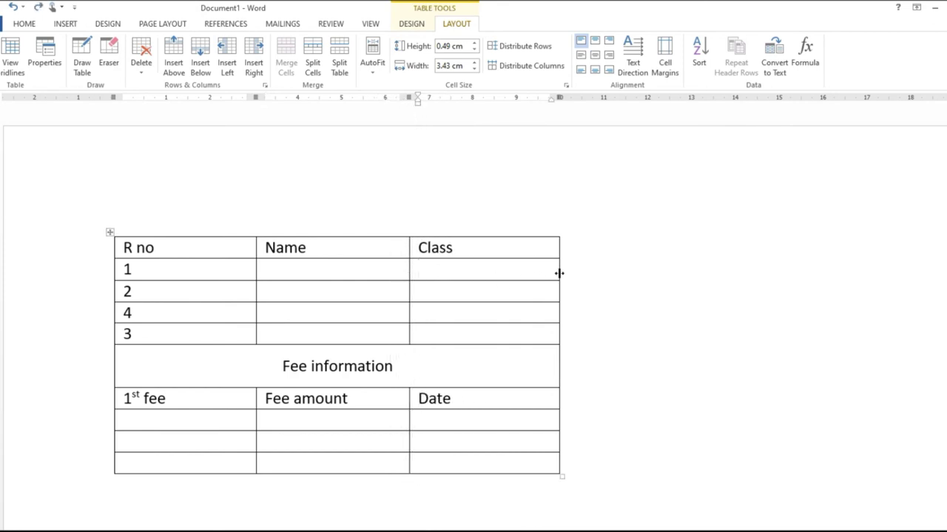
pyautogui.moveTo(559, 273); pyautogui.dragTo(651, 274)
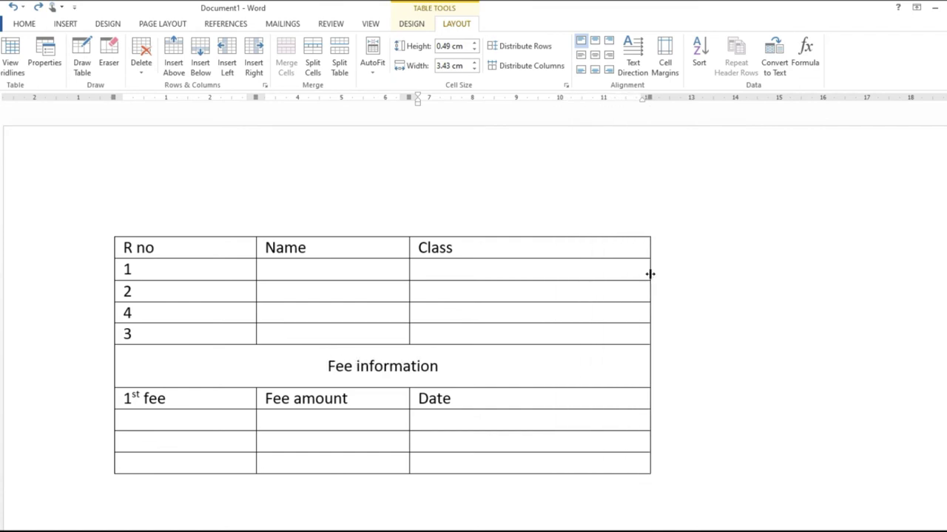
# - Apply AutoFit Contents to the table so its columns shrink to their text
pyautogui.click(309, 266)
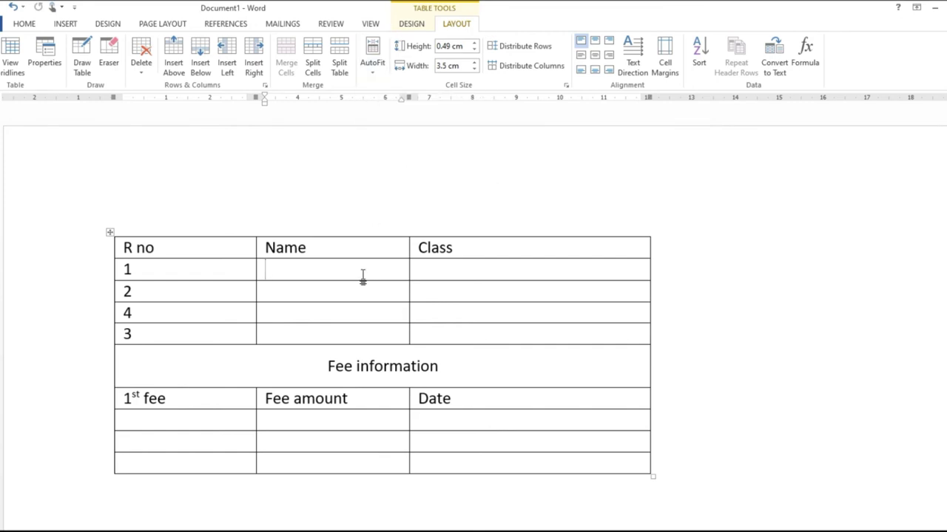
pyautogui.click(373, 60)
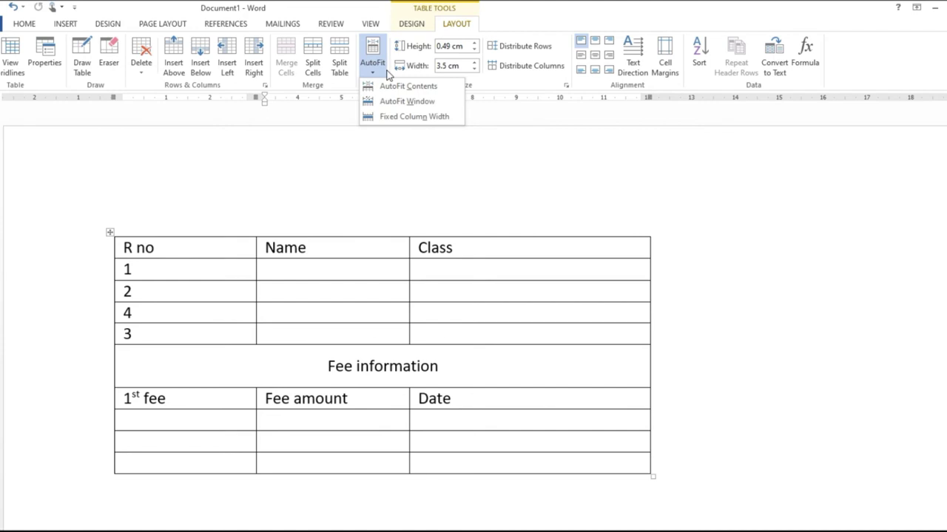
pyautogui.click(429, 89)
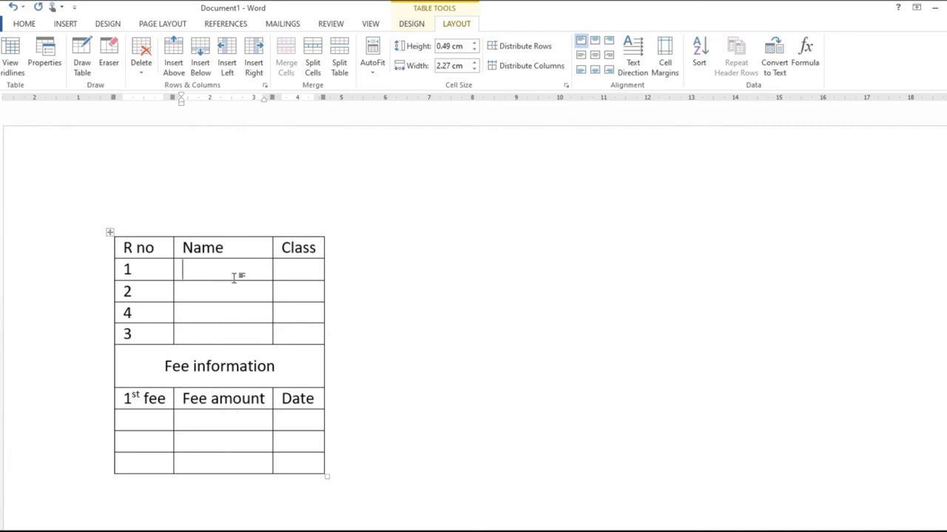
# - Try fixed column width on the table with filler text added after "Name", and undo that text
pyautogui.click(374, 74)
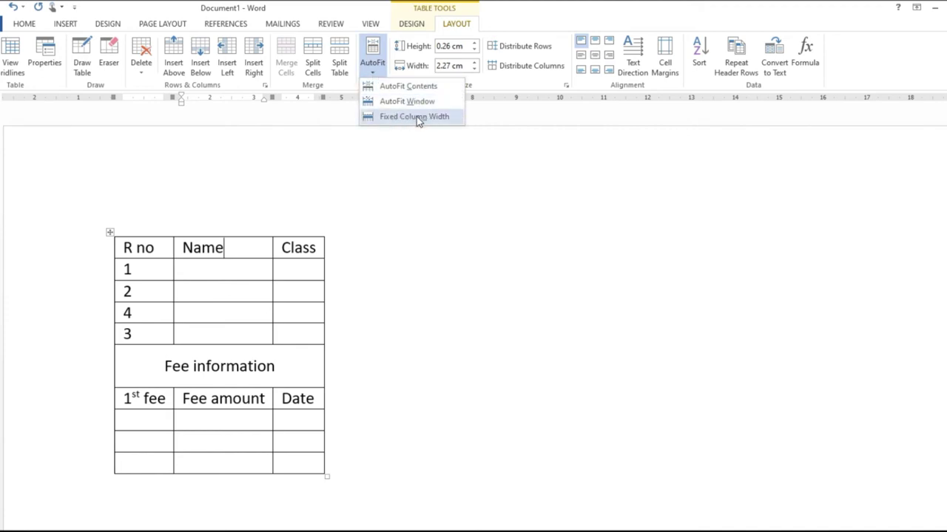
pyautogui.click(420, 117)
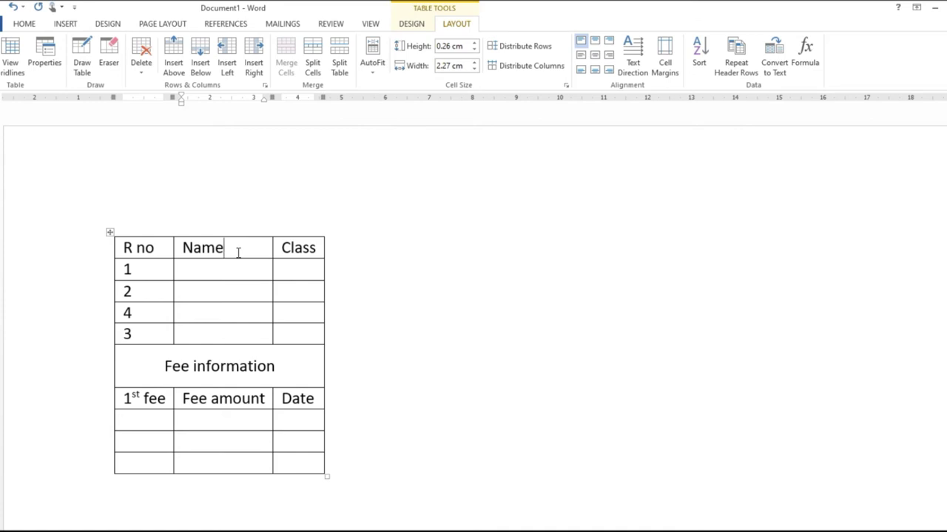
pyautogui.write('hdfjk shjhds skjd sdh jds dskj ds jdsfk ')
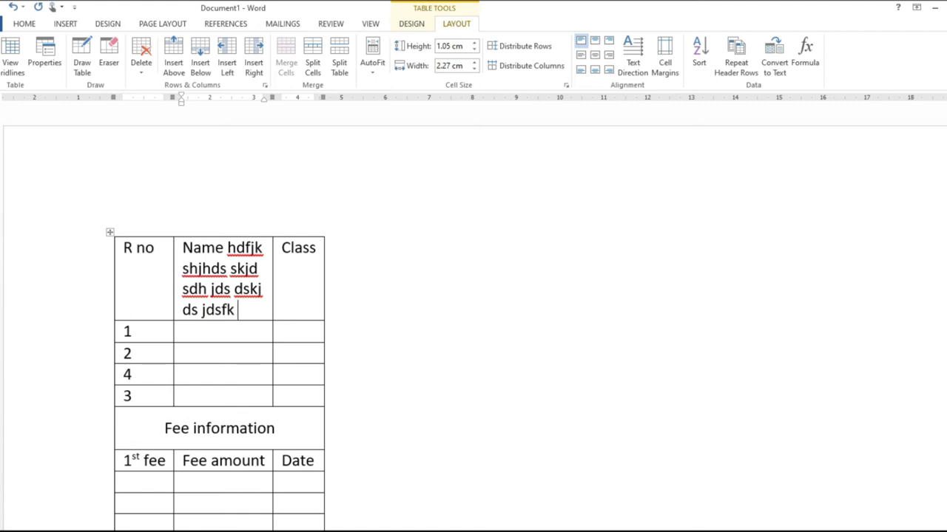
pyautogui.write('dsfdkjs')
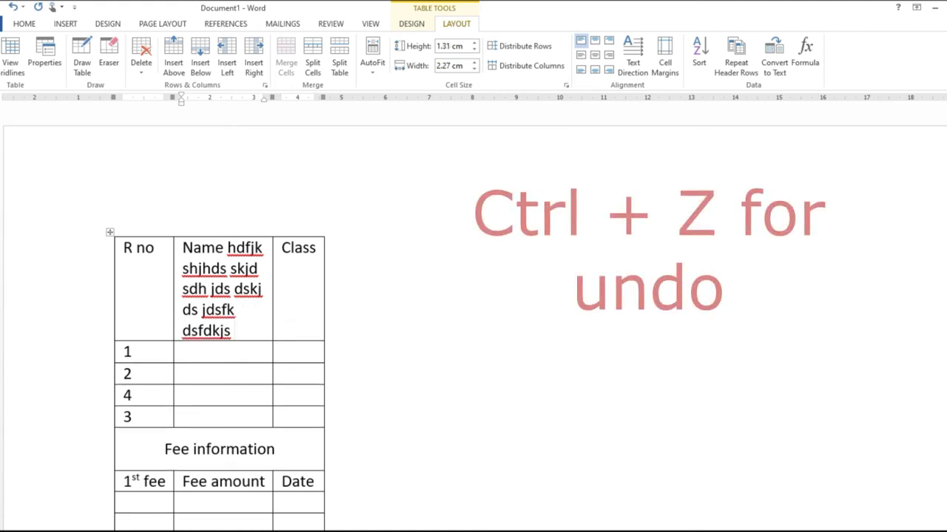
pyautogui.hotkey('ctrl', 'z')
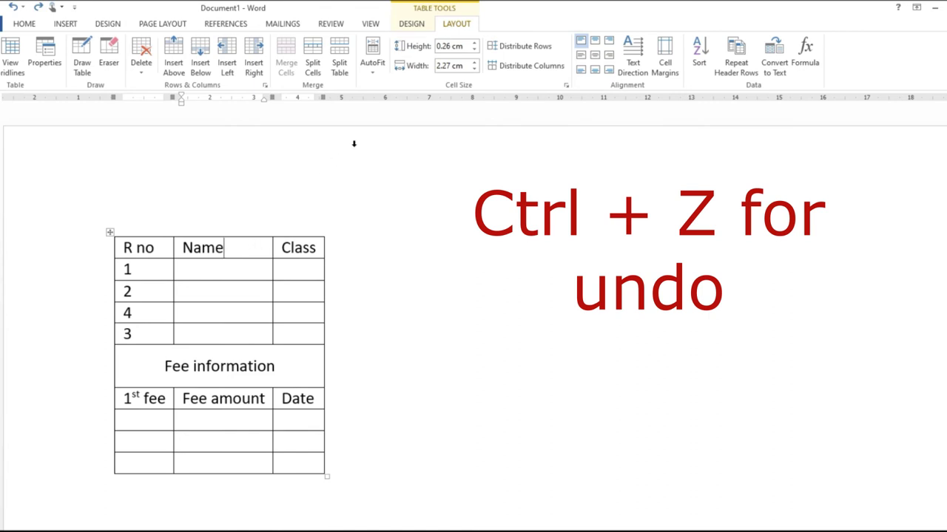
# - Apply AutoFit Contents to the table and add "sdhfkjhdsf jh dsfhds hfdskhfdsj fkdsh" after "Name" in the header cell
pyautogui.click(372, 63)
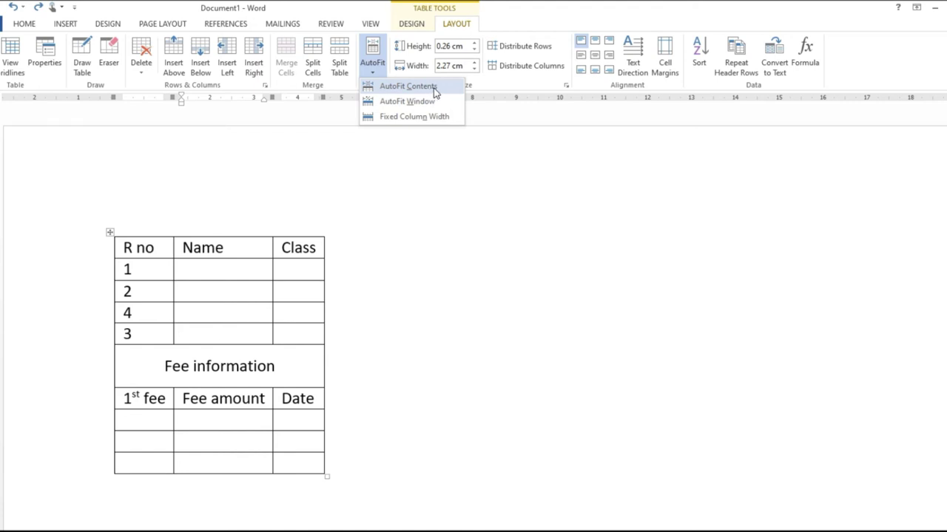
pyautogui.click(436, 90)
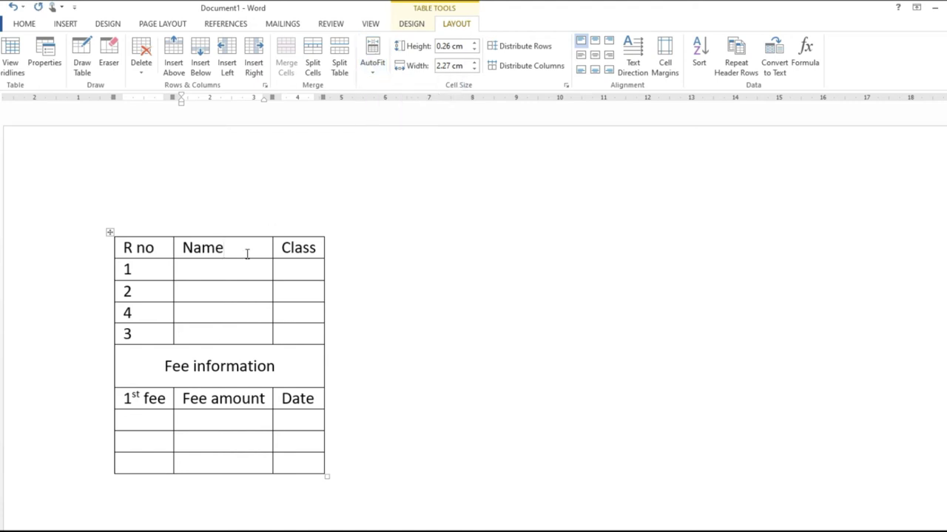
pyautogui.write('sdhfkjhdsf')
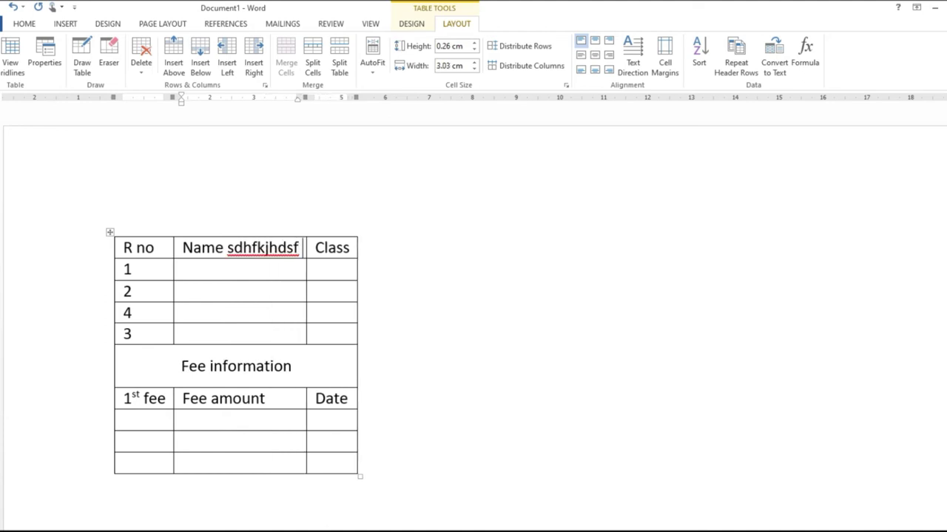
pyautogui.write(' jh dsfhds hfdskhfdsj fkdsh')
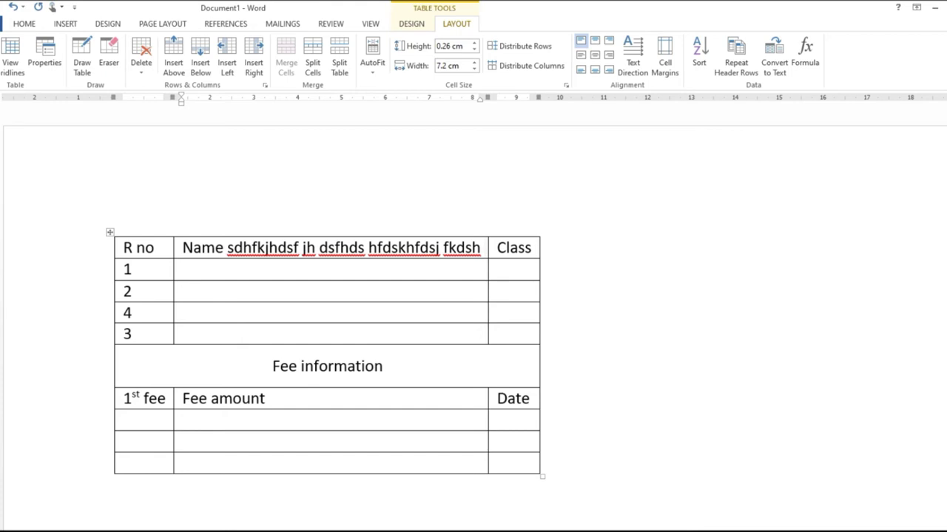
# - Apply AutoFit Window to the table and set the header row's height to 2 cm
pyautogui.click(373, 70)
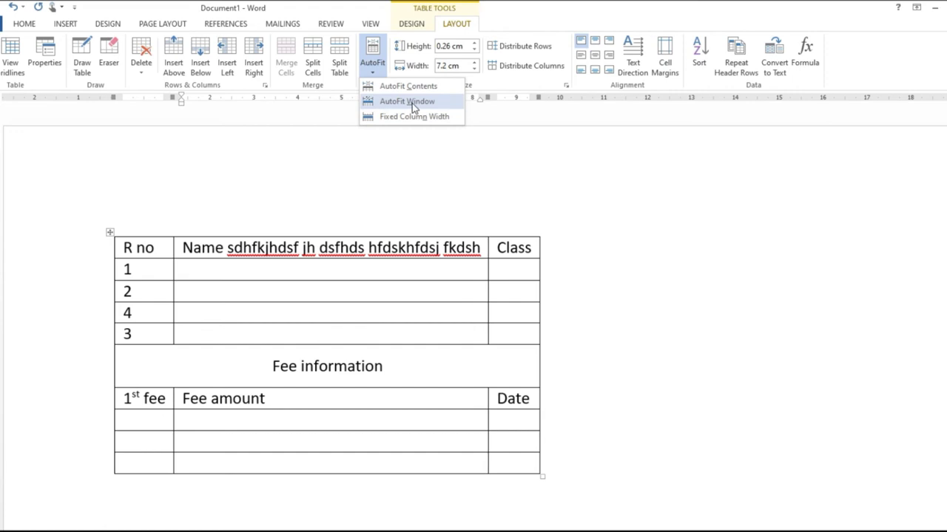
pyautogui.click(405, 101)
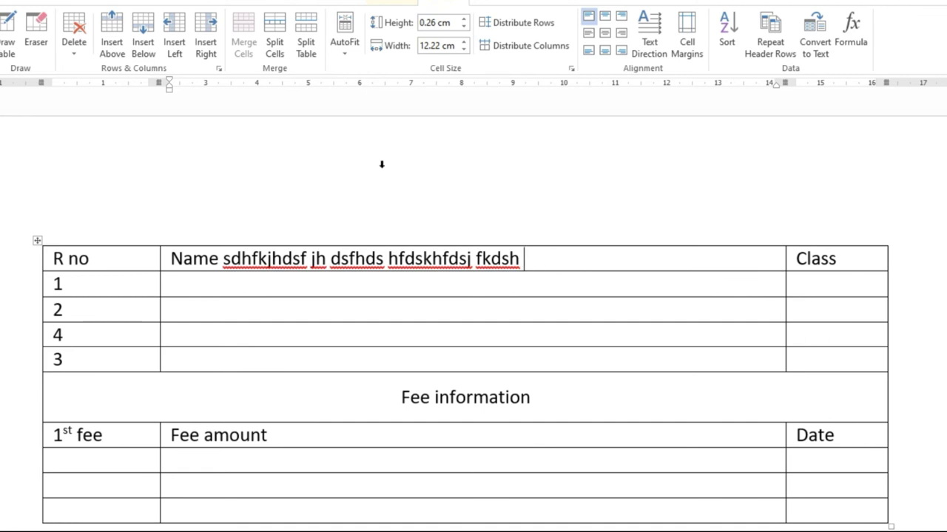
pyautogui.click(427, 23)
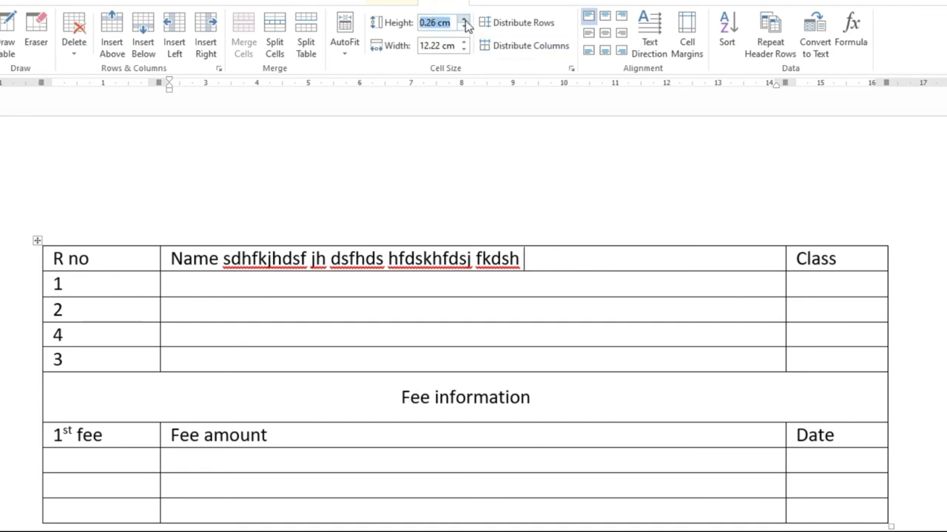
pyautogui.click(465, 20)
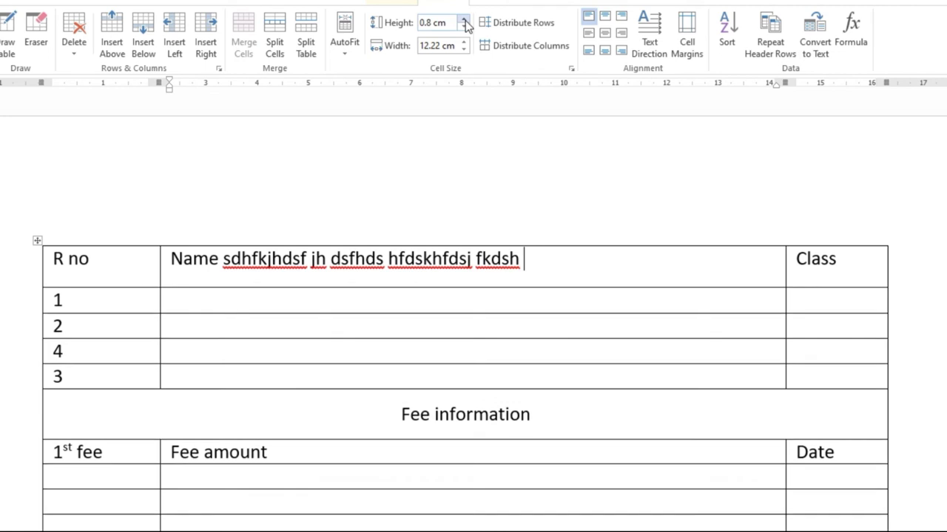
pyautogui.click(465, 20)
pyautogui.click(465, 20)
pyautogui.click(437, 19)
pyautogui.write('2')
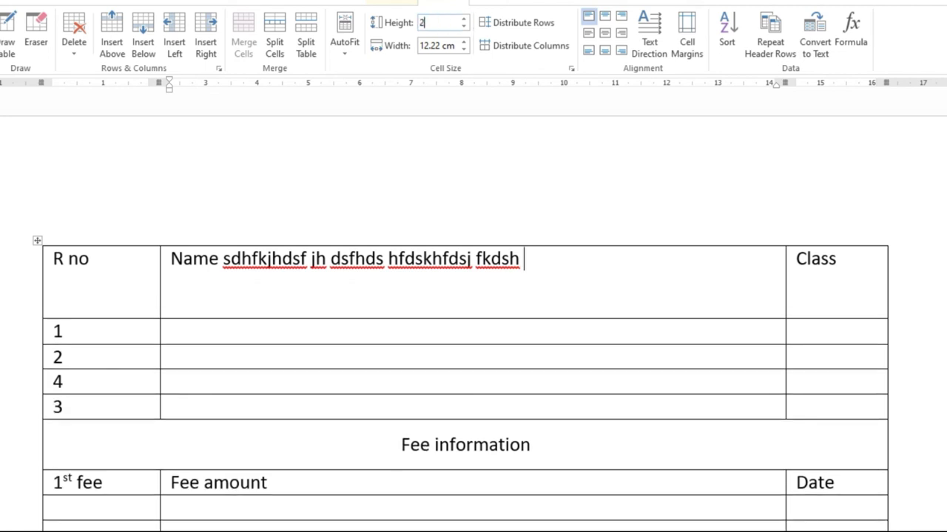
pyautogui.press('Return')
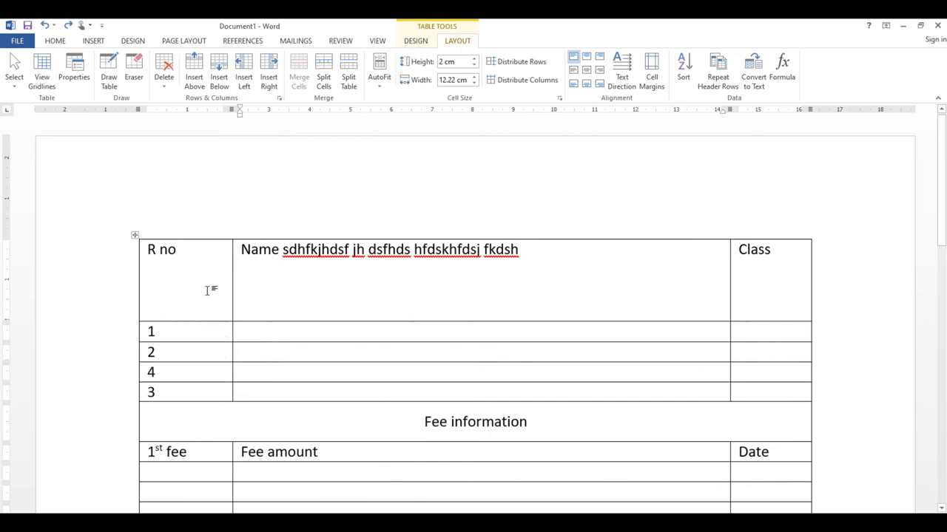
# - Distribute the height evenly across the rows from the header down to the row numbered 3
pyautogui.moveTo(207, 290); pyautogui.dragTo(750, 385)
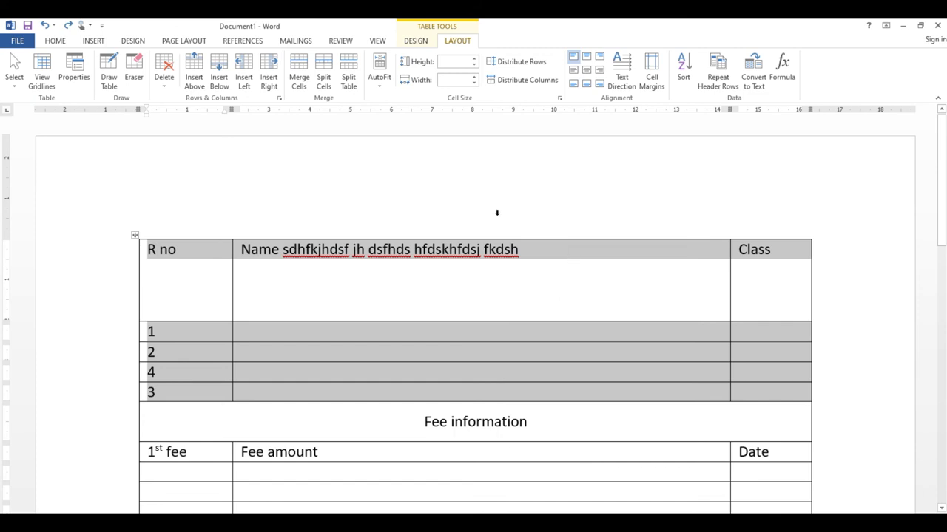
pyautogui.click(529, 65)
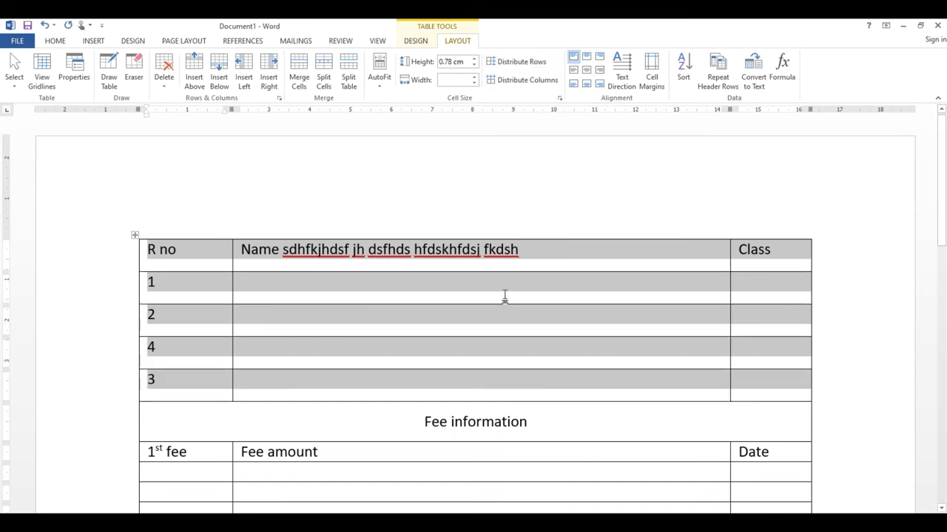
pyautogui.click(464, 280)
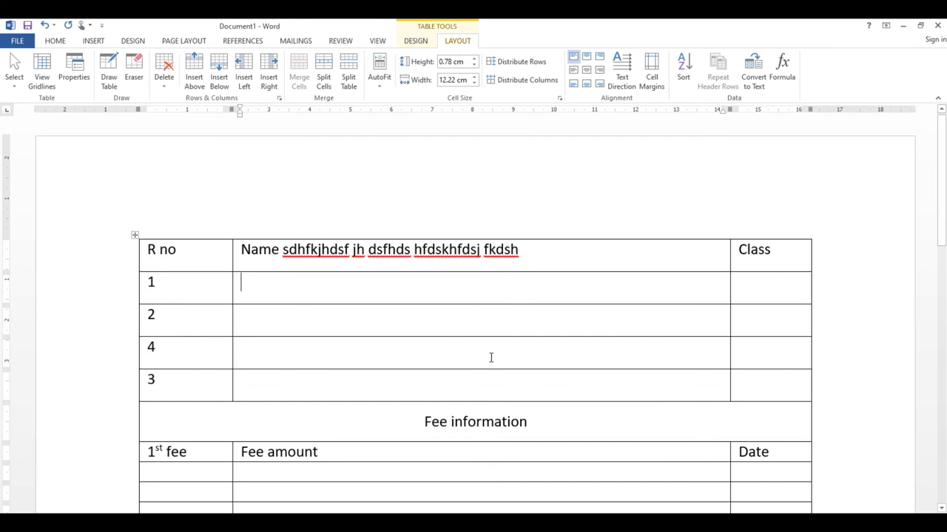
# - Try distributing the columns evenly in the header row alone, and undo it
pyautogui.moveTo(217, 254); pyautogui.dragTo(527, 286)
pyautogui.moveTo(642, 277); pyautogui.dragTo(742, 264)
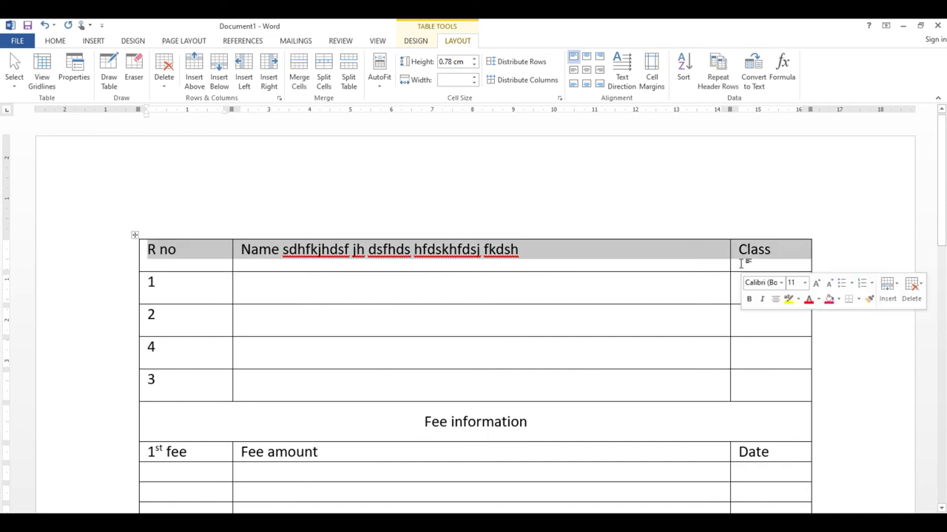
pyautogui.click(529, 80)
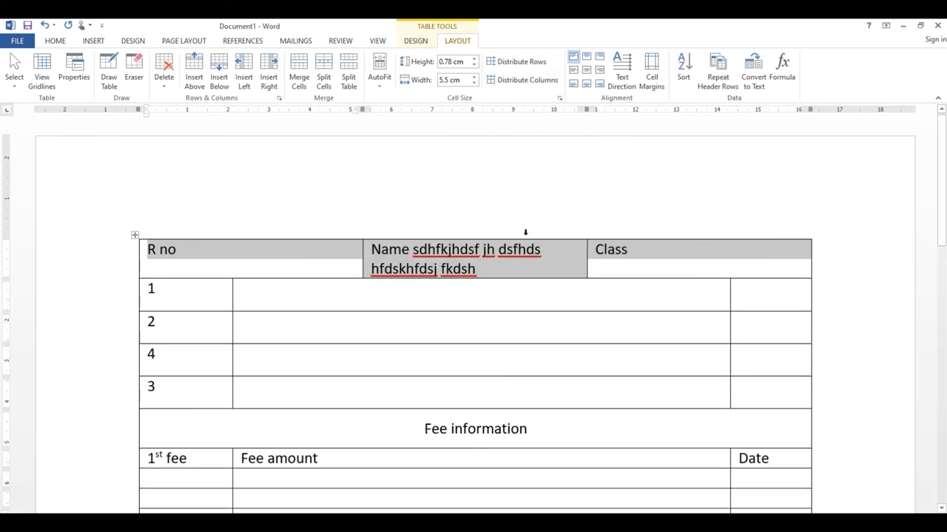
pyautogui.click(405, 303)
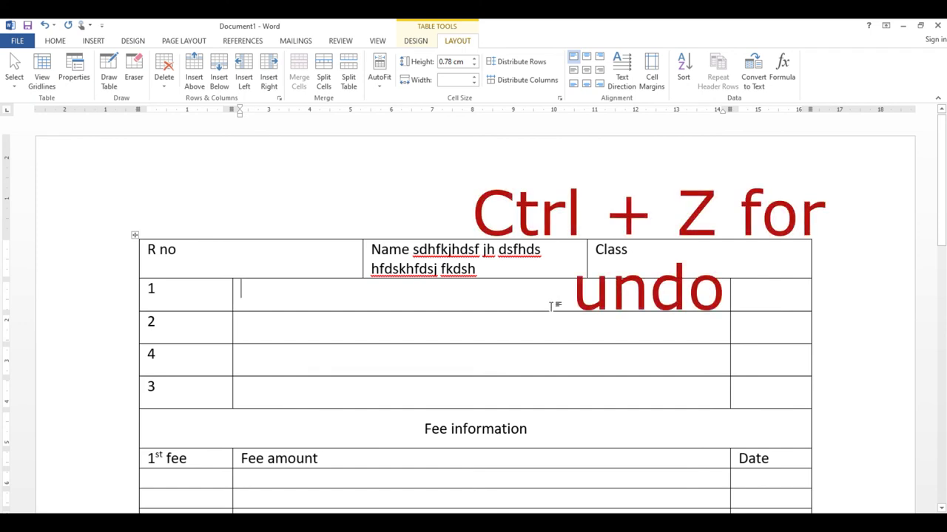
pyautogui.hotkey('ctrl', 'z')
pyautogui.click(268, 280)
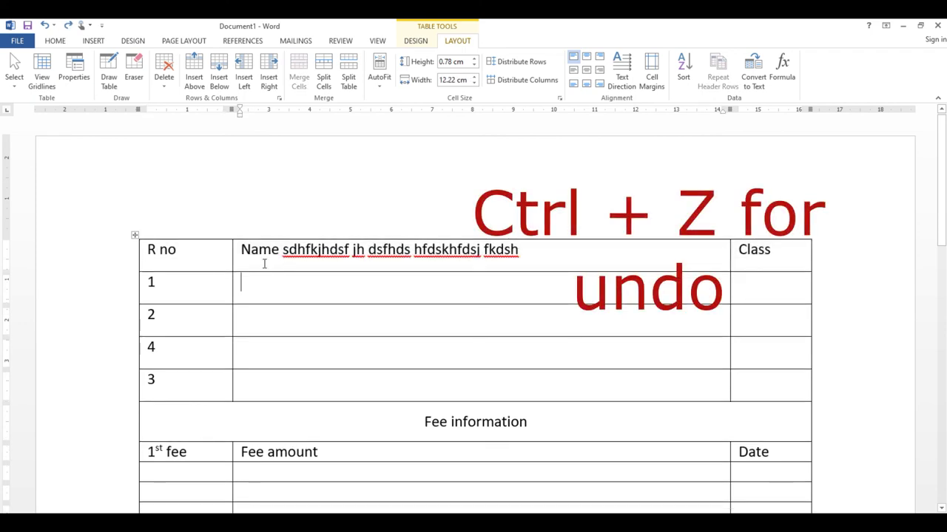
# - Distribute the column widths evenly across the rows from the header down to the row numbered 3
pyautogui.moveTo(200, 251); pyautogui.dragTo(784, 386)
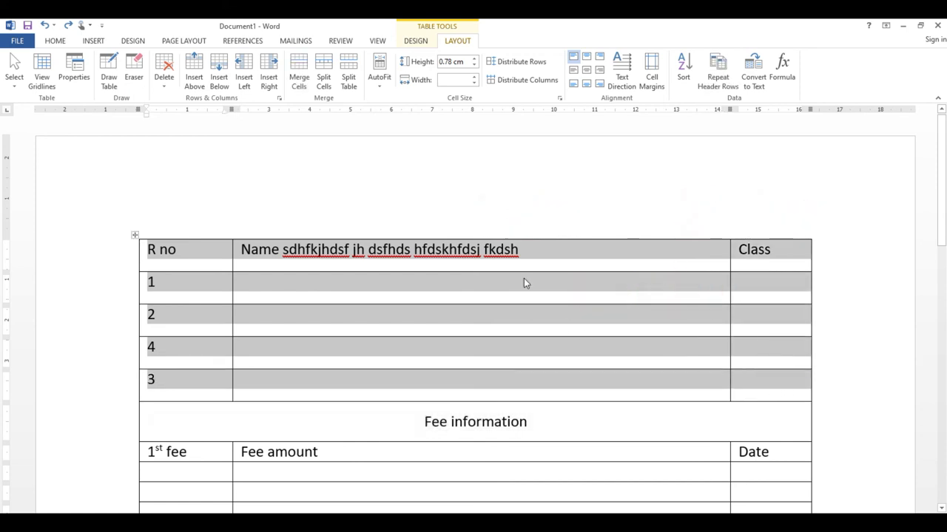
pyautogui.click(520, 83)
pyautogui.click(494, 296)
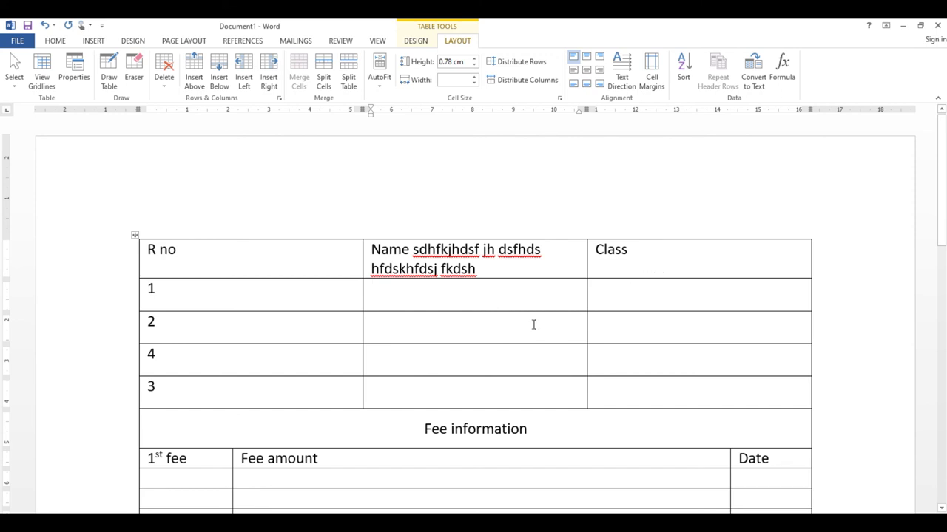
# - Try various top, middle and bottom alignments on the "R no" header cell, finishing with Align Center
pyautogui.click(263, 265)
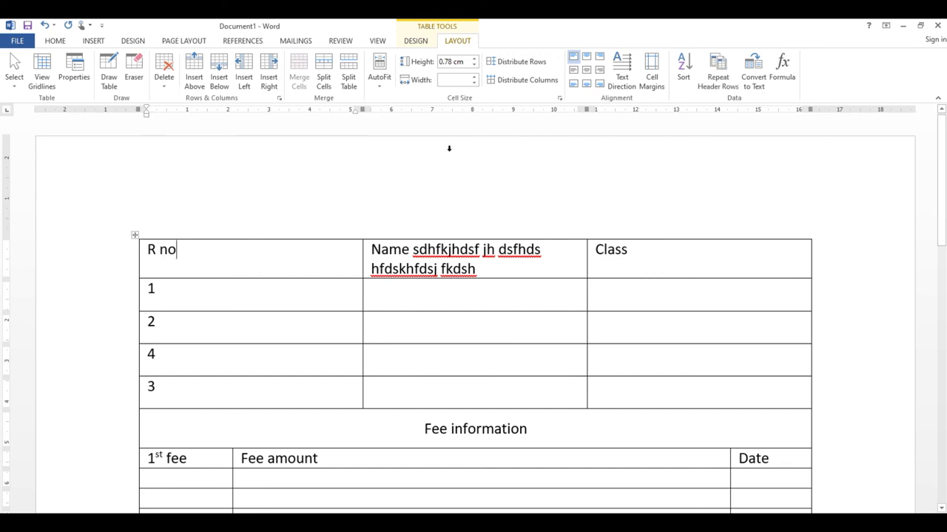
pyautogui.click(573, 61)
pyautogui.click(587, 59)
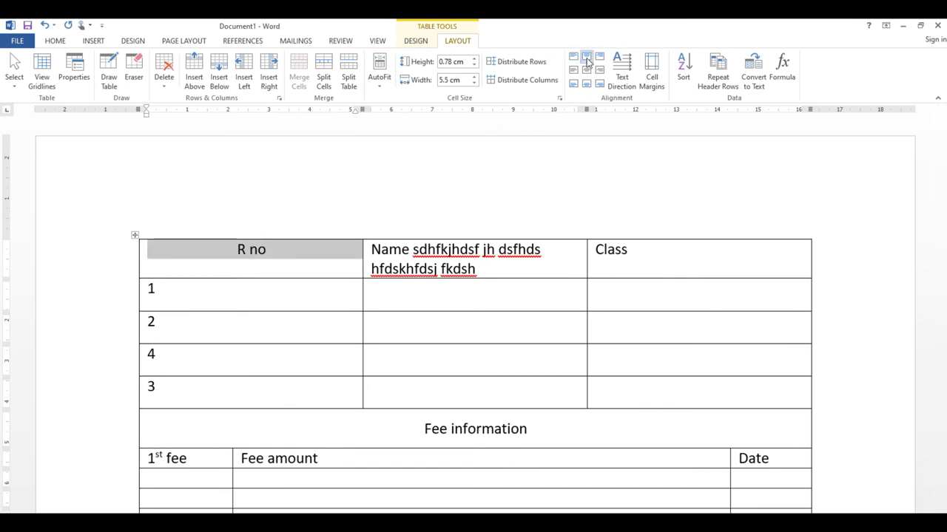
pyautogui.click(599, 58)
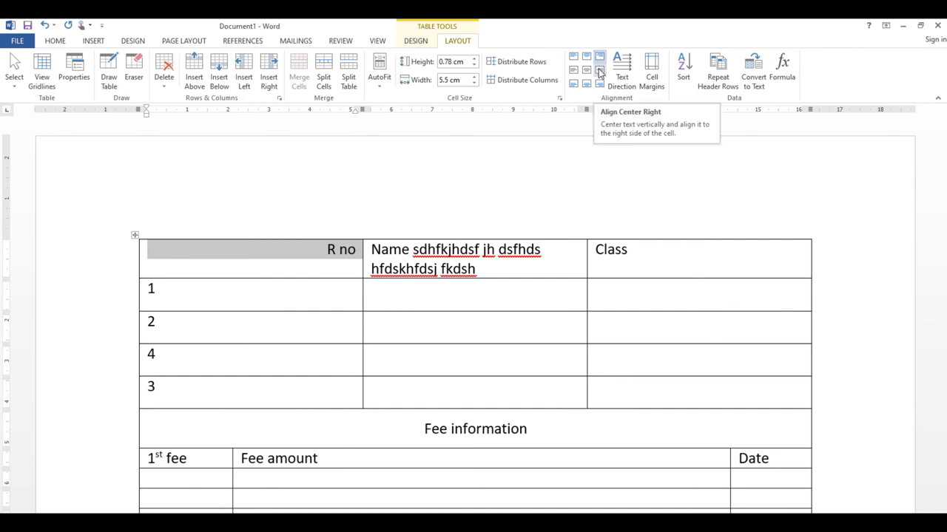
pyautogui.click(600, 71)
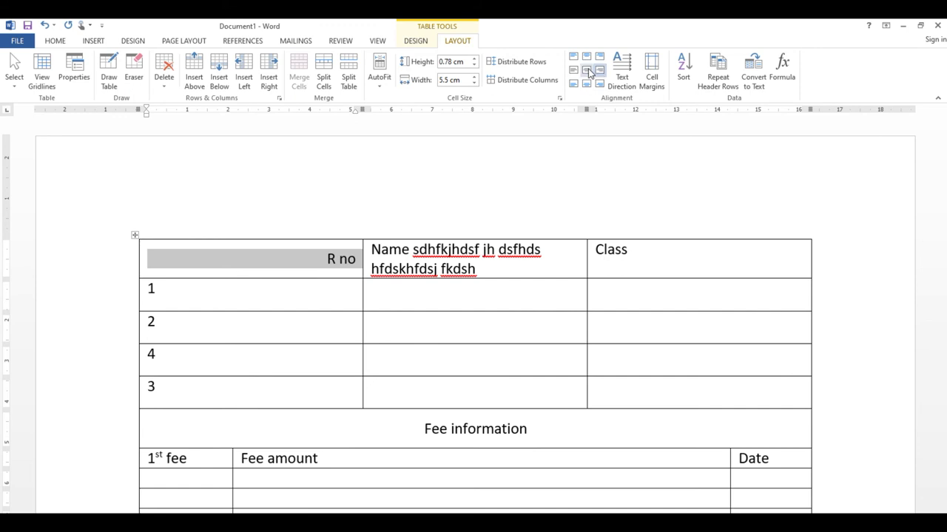
pyautogui.click(587, 70)
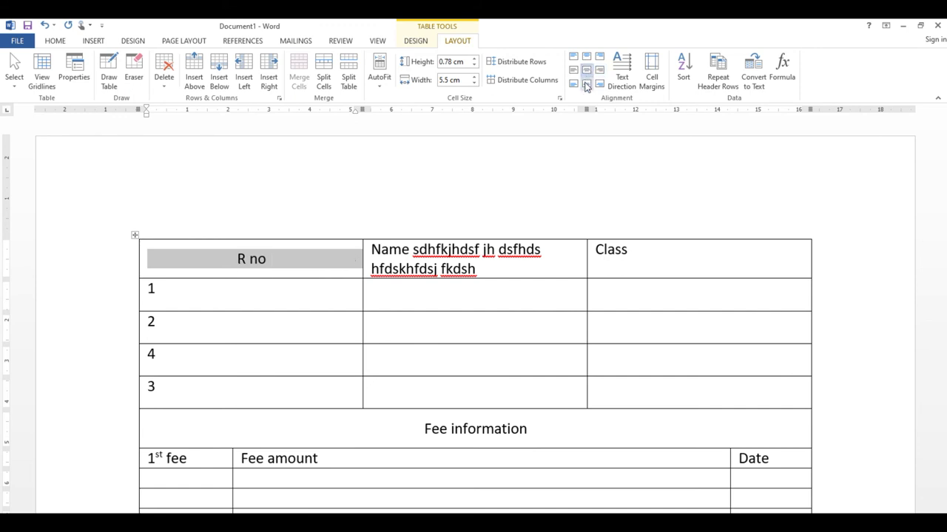
pyautogui.click(586, 86)
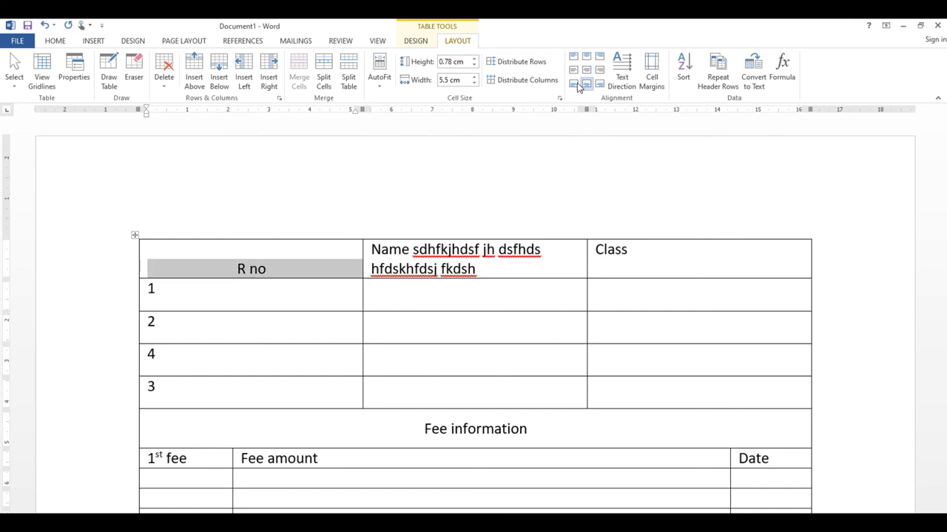
pyautogui.click(574, 86)
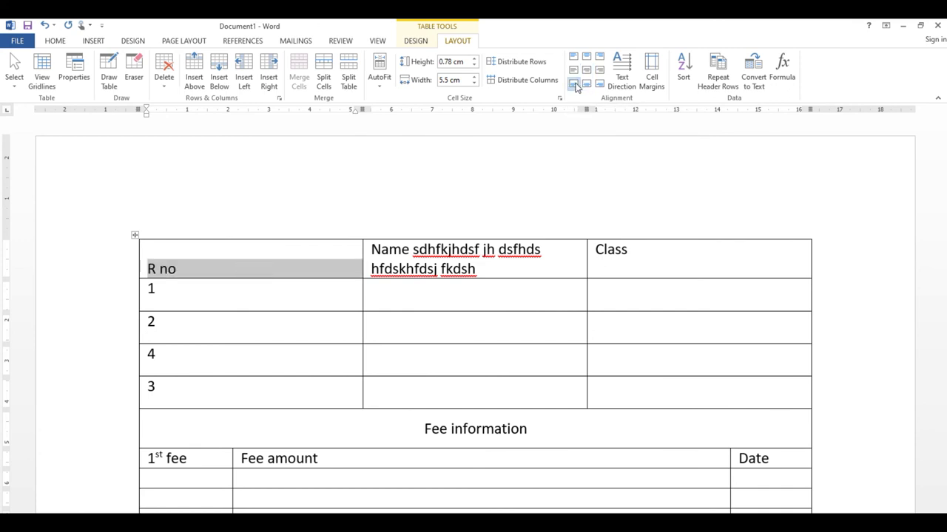
pyautogui.click(599, 84)
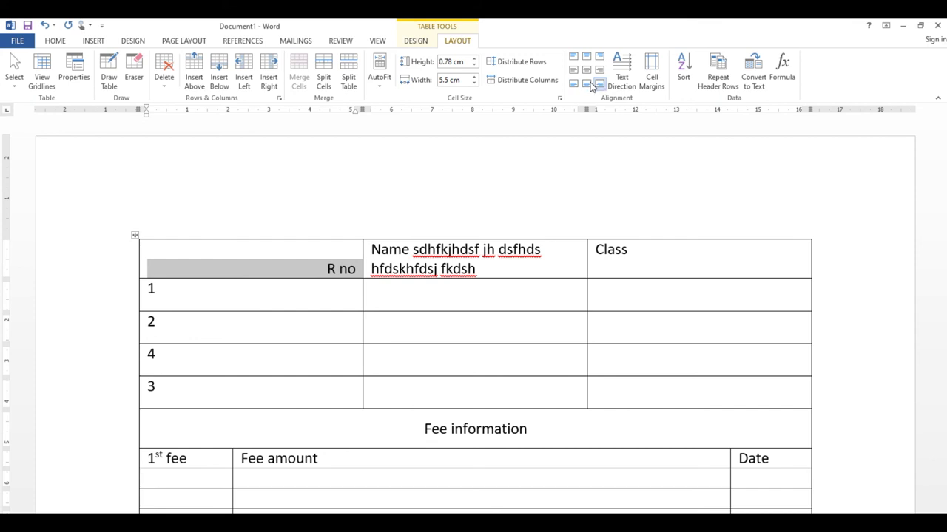
pyautogui.click(587, 71)
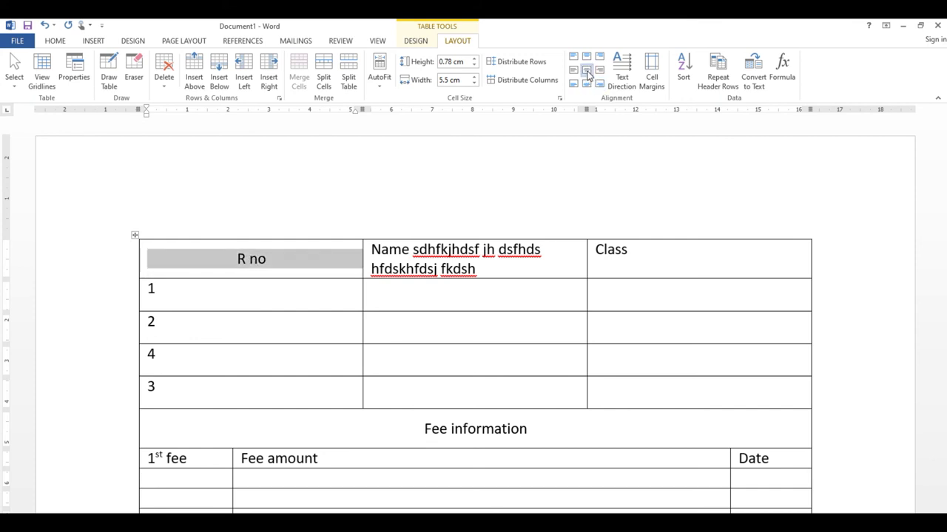
pyautogui.click(501, 289)
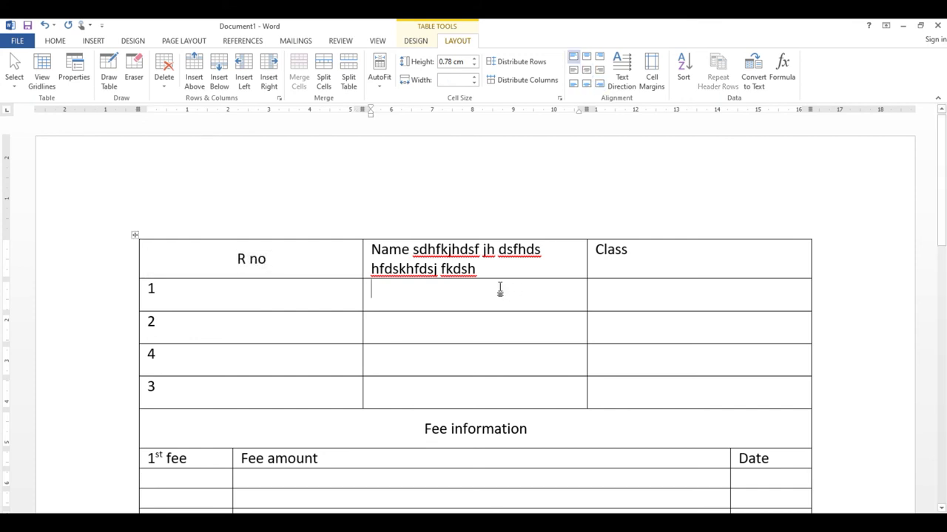
# - Apply Align Center to all cells from the header row down to the row numbered 3
pyautogui.moveTo(240, 259)
pyautogui.mouseDown()
pyautogui.moveTo(353, 306)
pyautogui.moveTo(469, 293)
pyautogui.moveTo(584, 322)
pyautogui.moveTo(663, 398)
pyautogui.mouseUp()
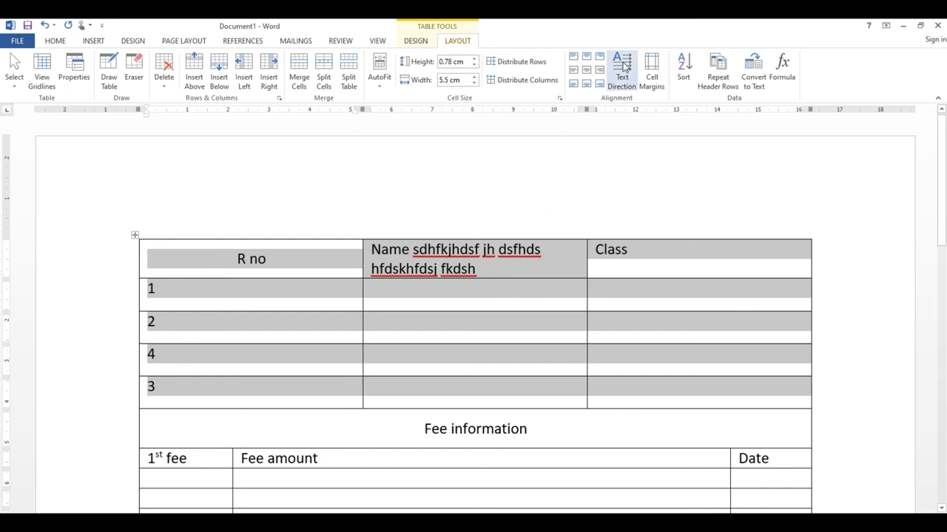
pyautogui.click(584, 71)
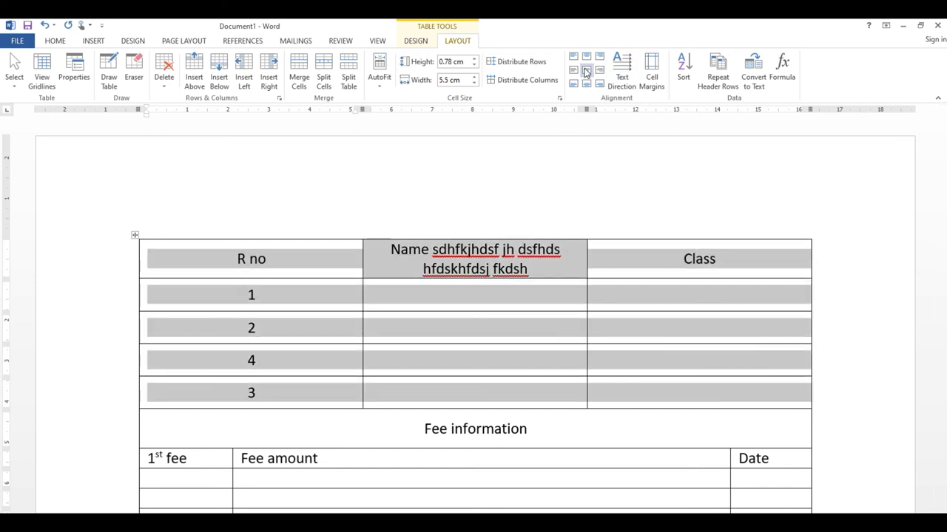
pyautogui.click(546, 309)
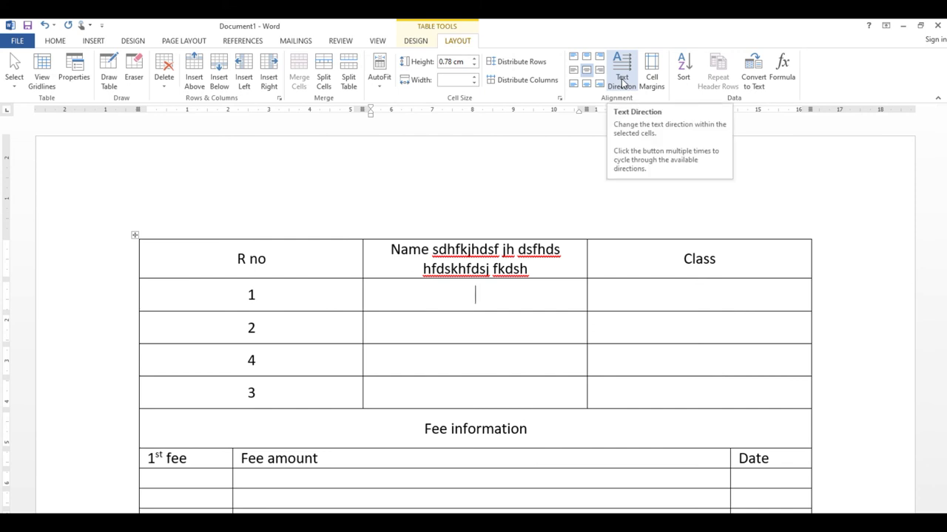
# - Cycle the text direction of the "Class" header cell through its vertical orientations and back to horizontal
pyautogui.click(696, 261)
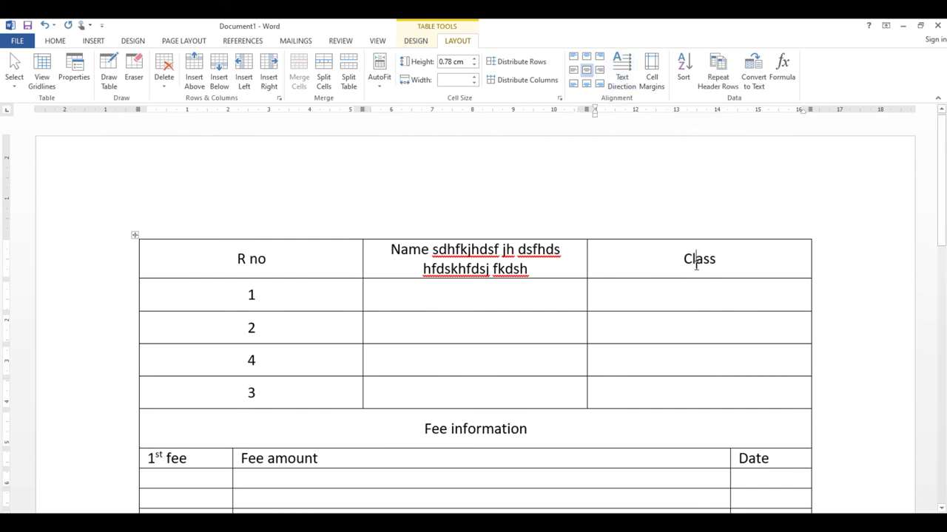
pyautogui.click(622, 74)
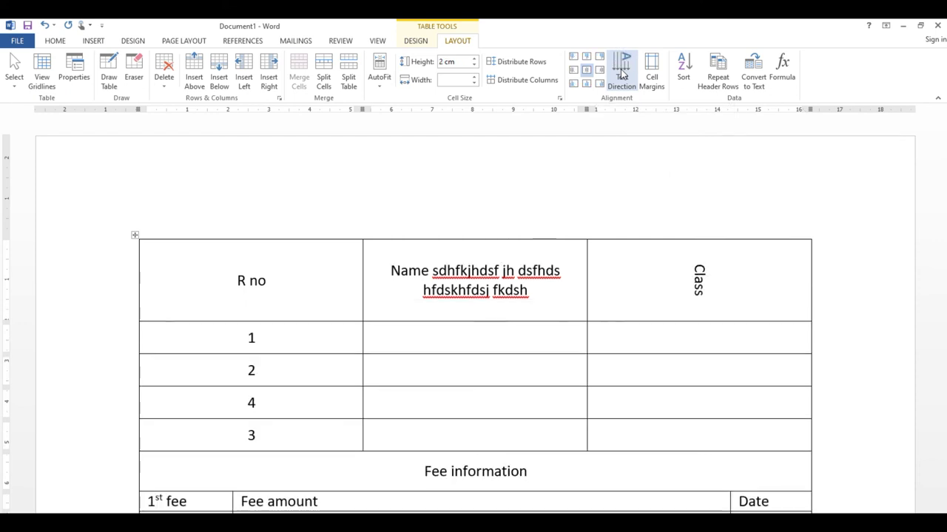
pyautogui.click(621, 73)
pyautogui.click(621, 68)
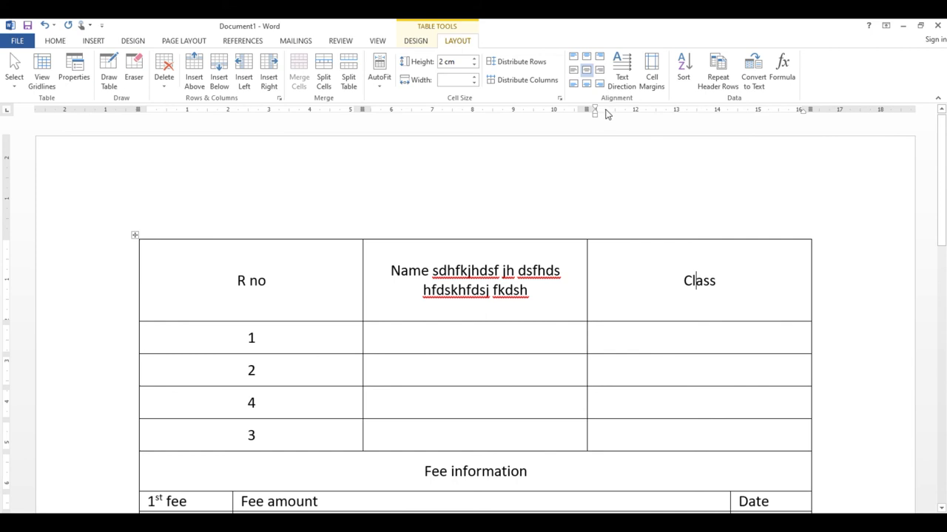
pyautogui.click(628, 73)
pyautogui.click(630, 73)
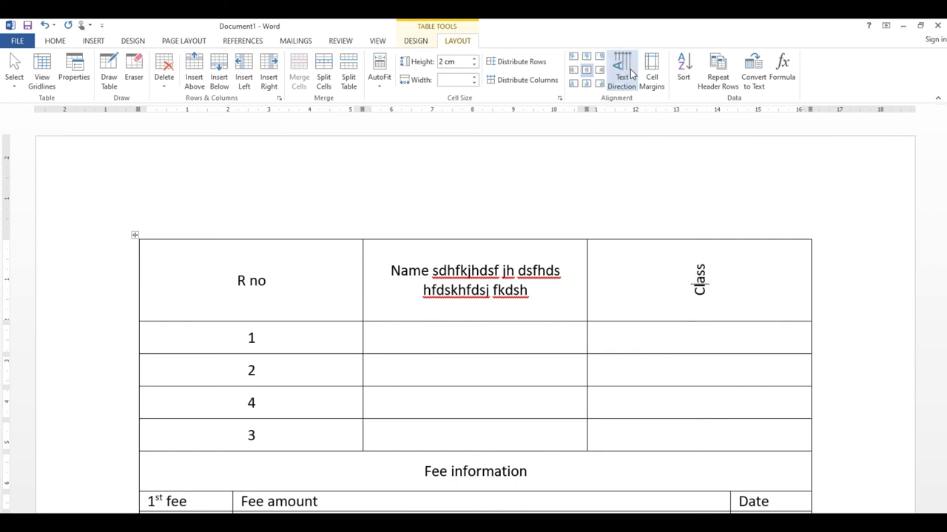
pyautogui.click(631, 72)
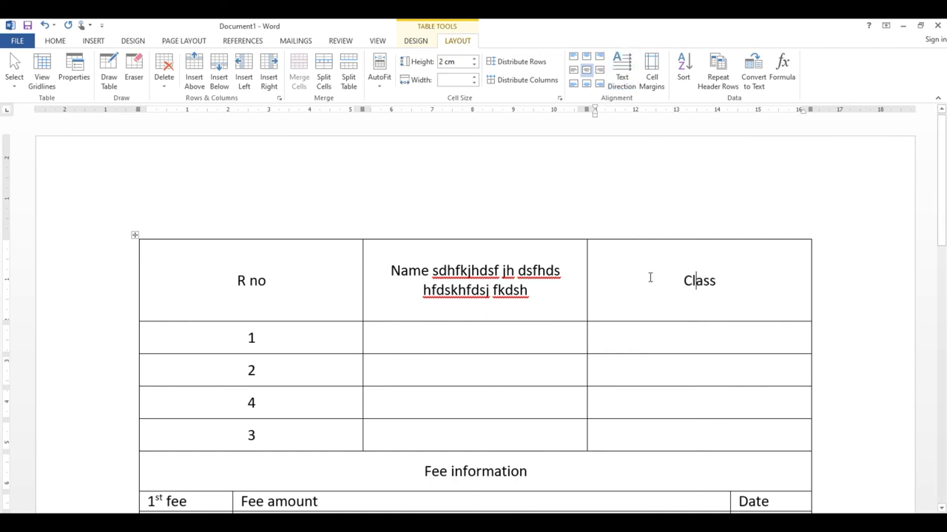
# - Examine the table's default cell margin options and leave them without making changes
pyautogui.click(705, 313)
pyautogui.click(651, 67)
pyautogui.click(447, 233)
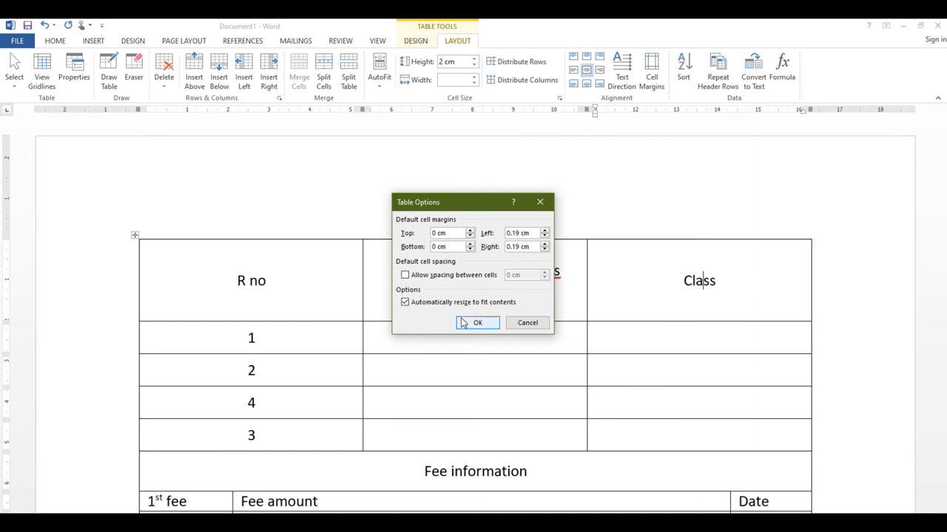
pyautogui.click(520, 323)
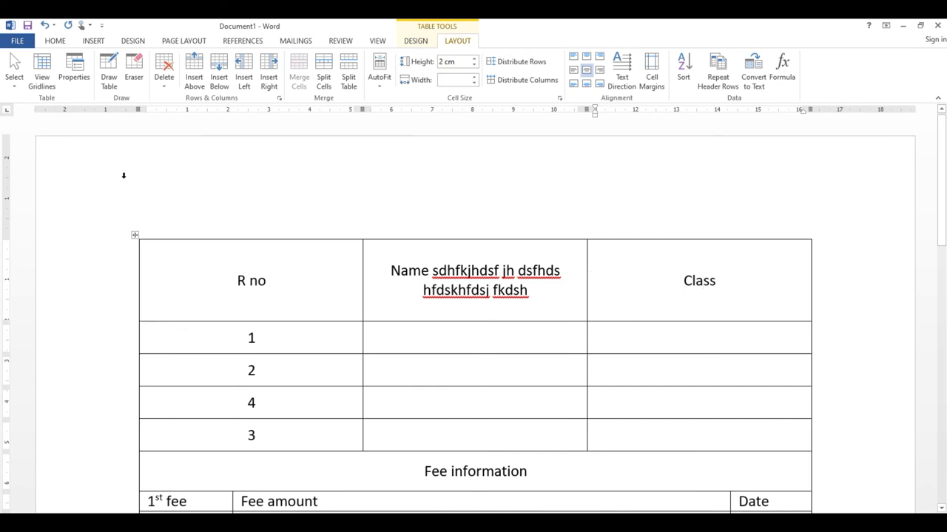
pyautogui.click(176, 278)
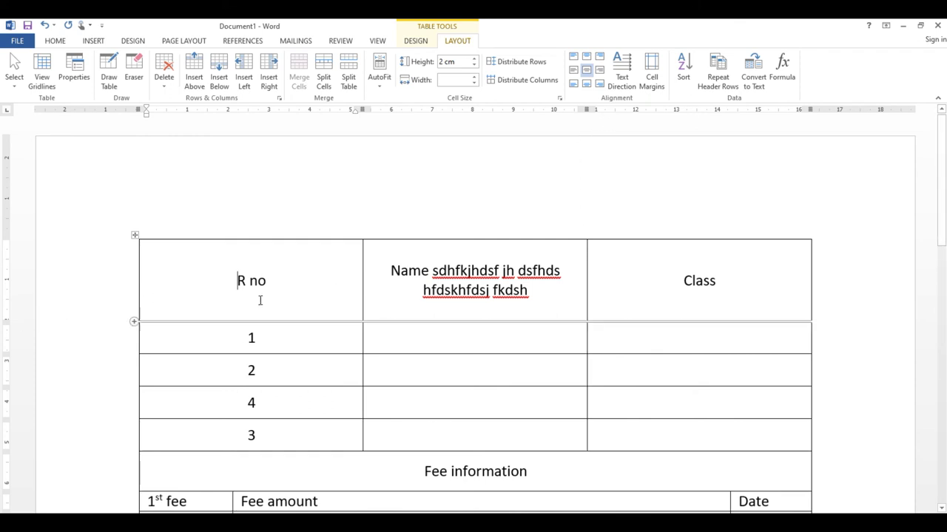
pyautogui.click(294, 292)
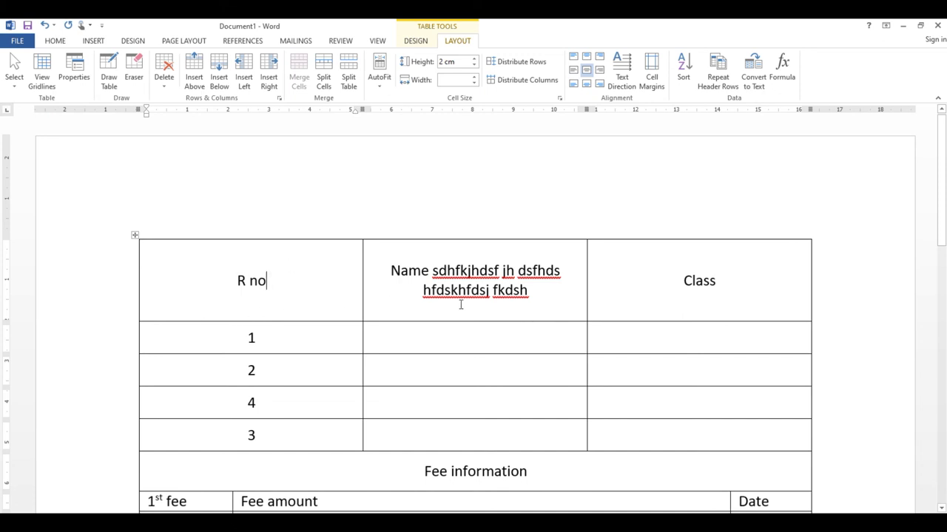
pyautogui.press('Tab')
pyautogui.press('Right')
# - Delete the whole content of the document, including the table
pyautogui.click(651, 300)
pyautogui.hotkey('ctrl', 'a')
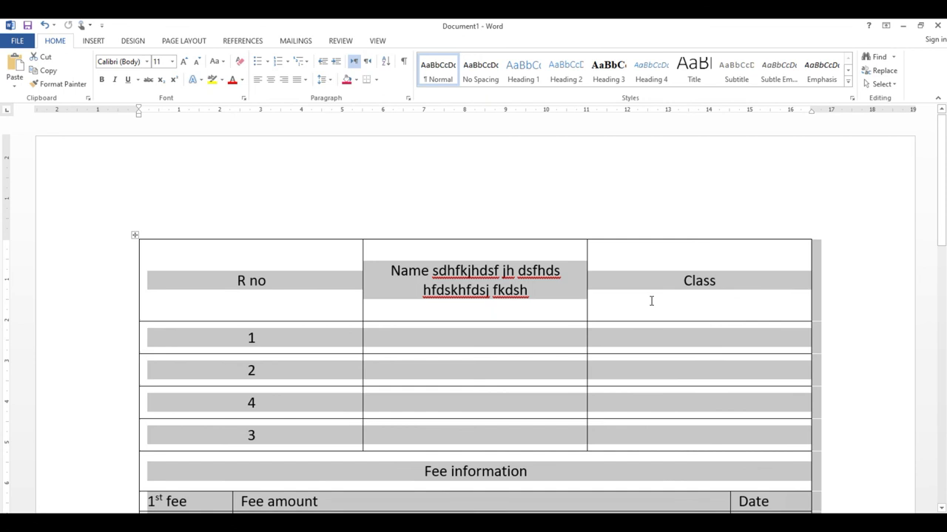
pyautogui.press('Delete')
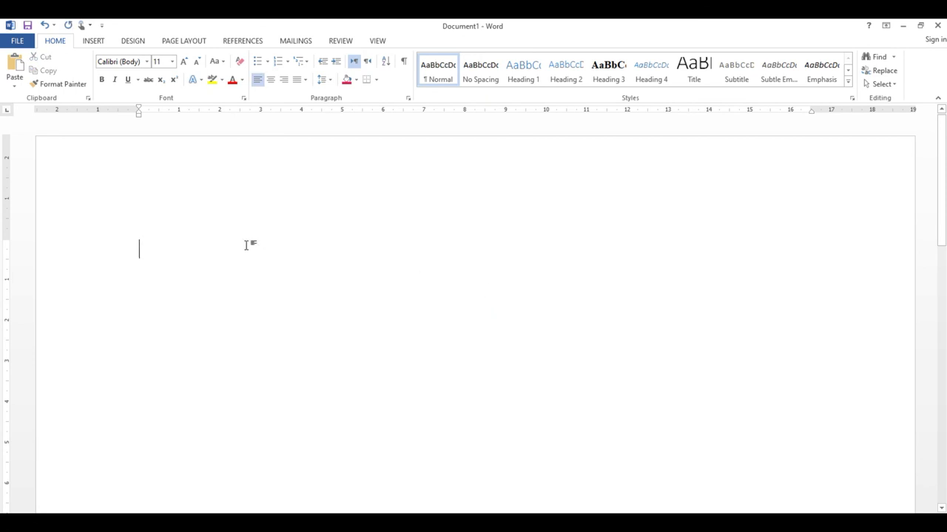
# - Insert a new table with four columns and five rows
pyautogui.click(93, 41)
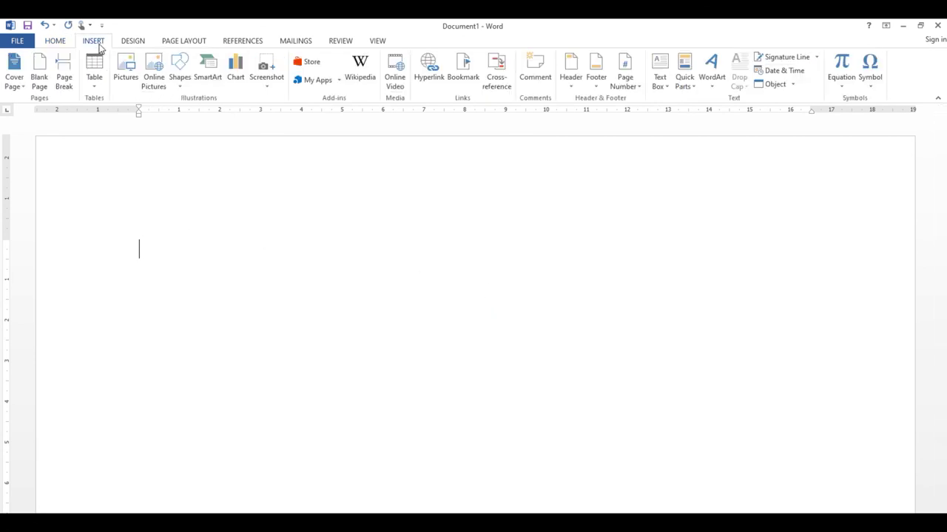
pyautogui.click(95, 88)
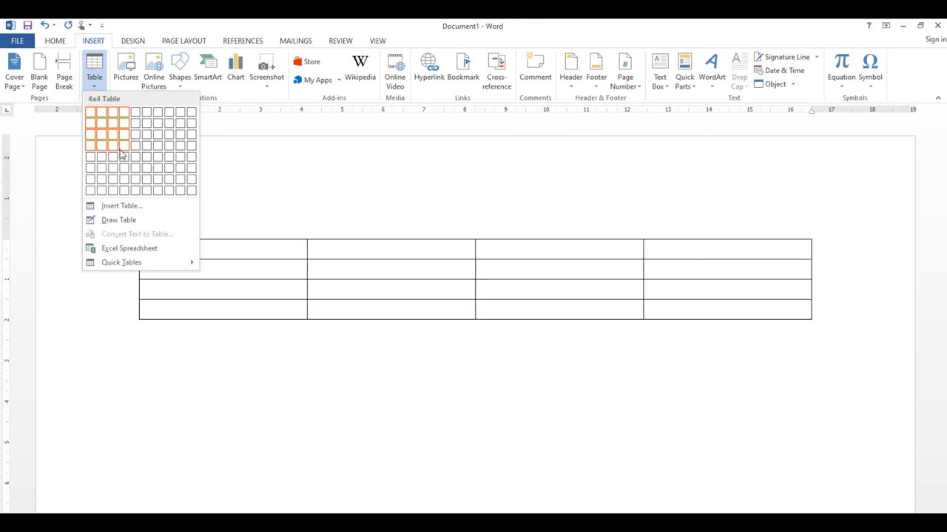
pyautogui.click(124, 163)
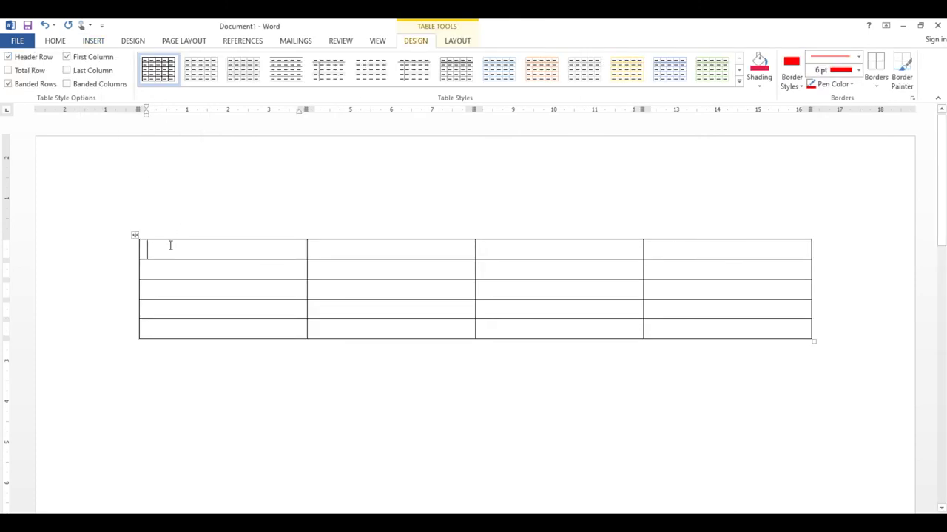
# - Fill the first column from top to bottom with the numbers 1, 3, 2, 5 and 4
pyautogui.write('1')
pyautogui.press('Down')
pyautogui.write('3')
pyautogui.press('Down')
pyautogui.write('2')
pyautogui.press('Down')
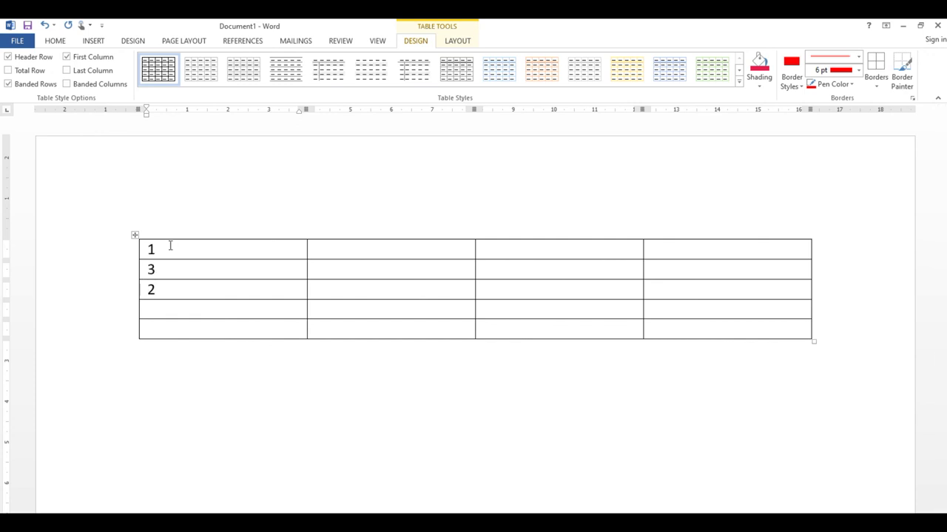
pyautogui.write('5')
pyautogui.press('Down')
pyautogui.write('4')
pyautogui.click(183, 252)
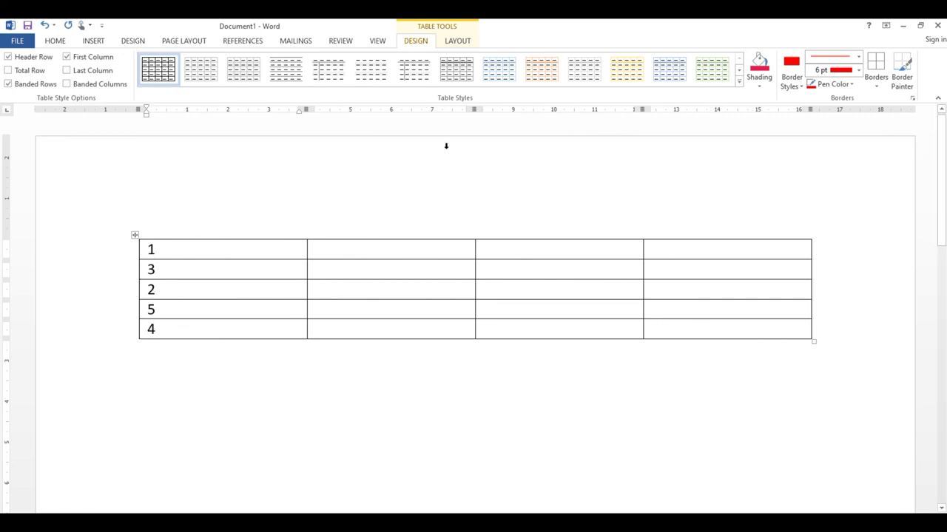
# - Sort the table rows by Column 1 as numbers in ascending order, with no header row
pyautogui.click(459, 42)
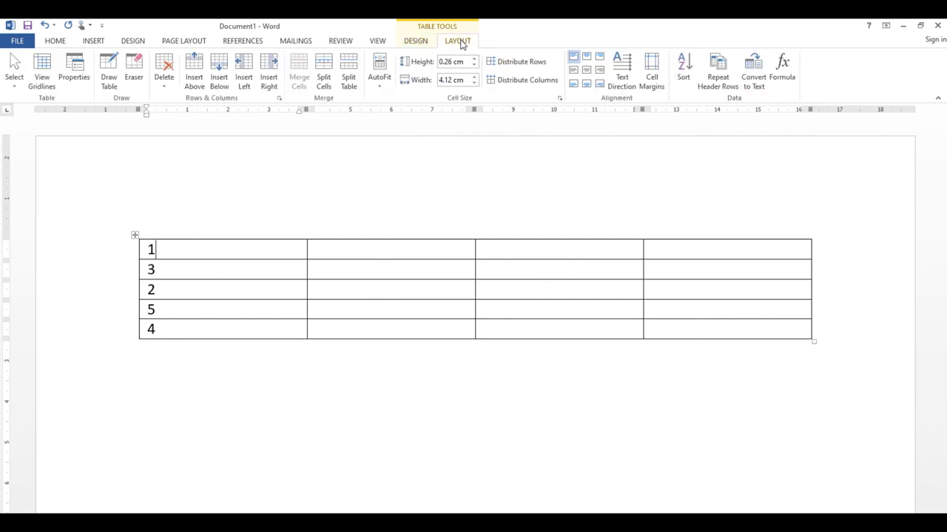
pyautogui.click(684, 74)
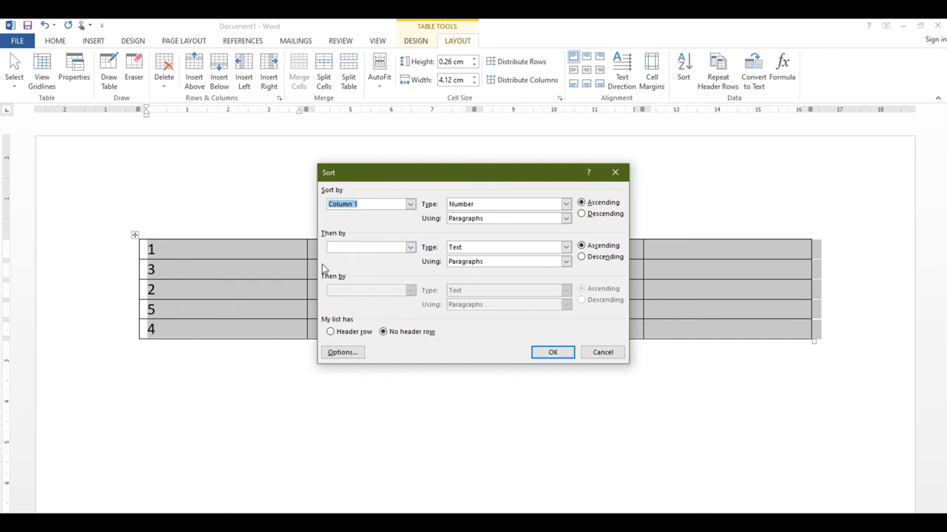
pyautogui.click(606, 215)
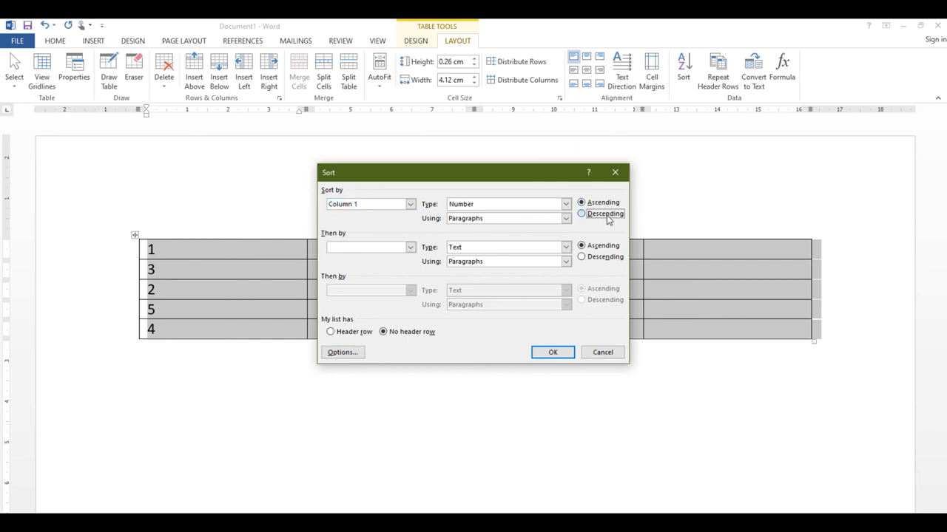
pyautogui.click(603, 204)
pyautogui.click(600, 215)
pyautogui.click(607, 206)
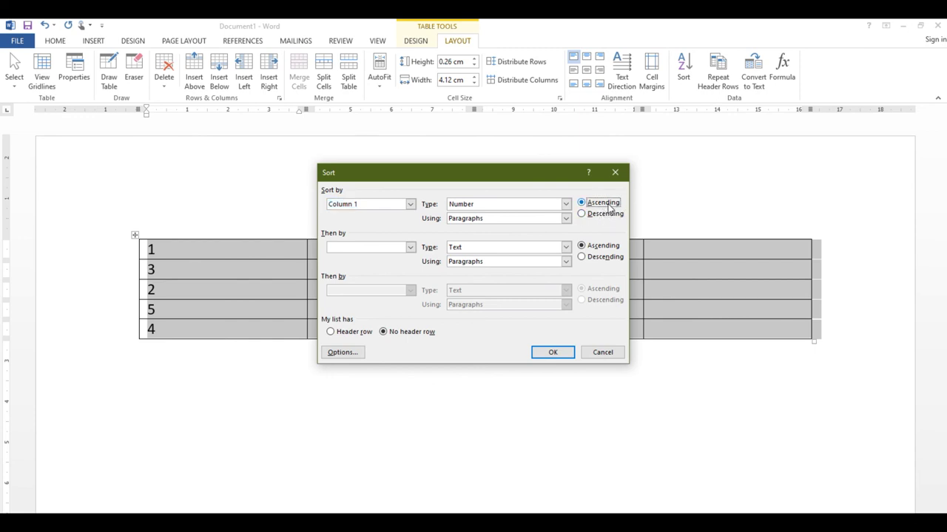
pyautogui.click(410, 204)
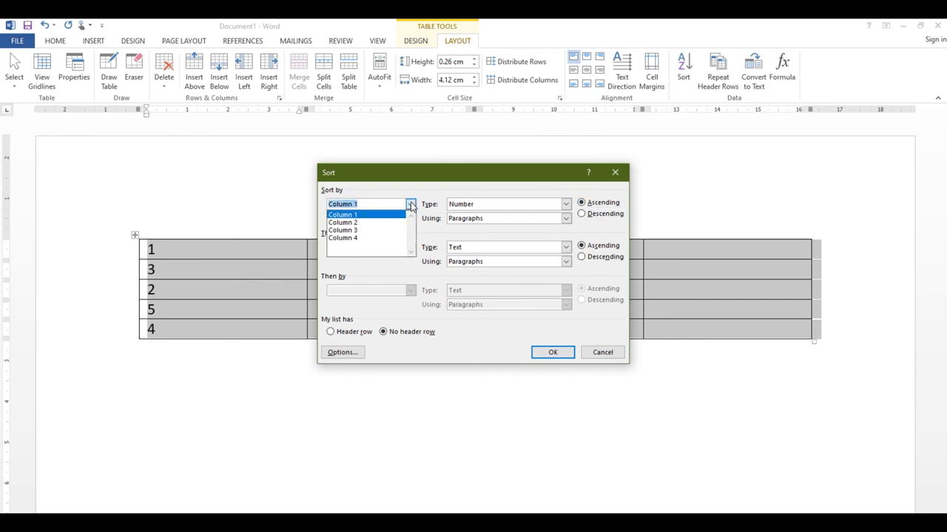
pyautogui.click(410, 206)
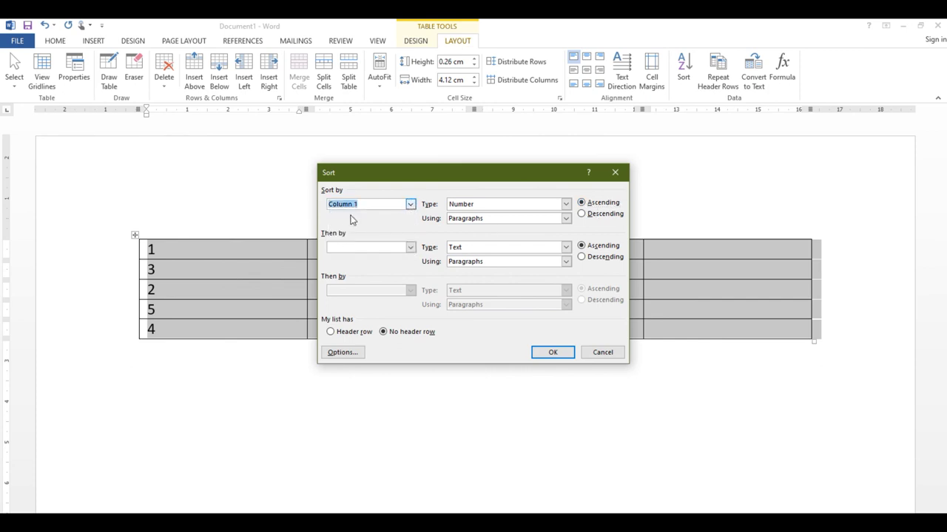
pyautogui.click(553, 353)
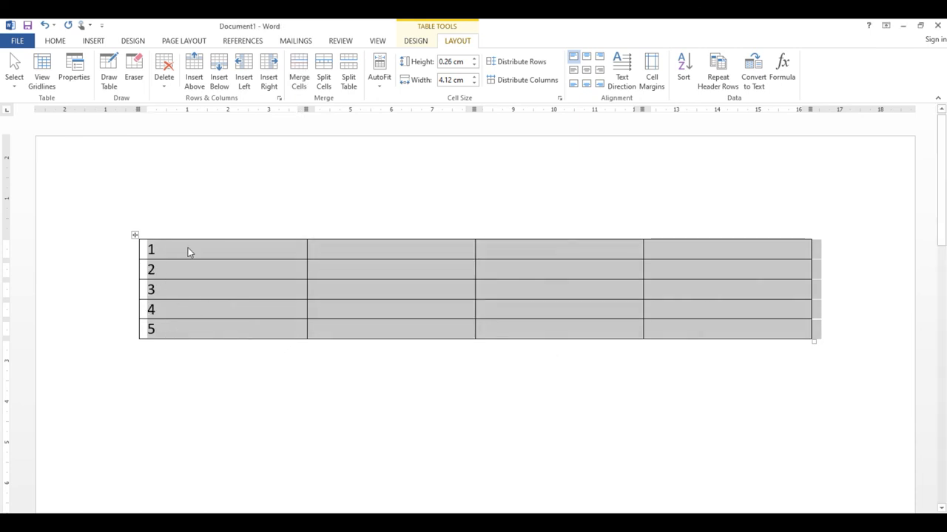
pyautogui.click(184, 278)
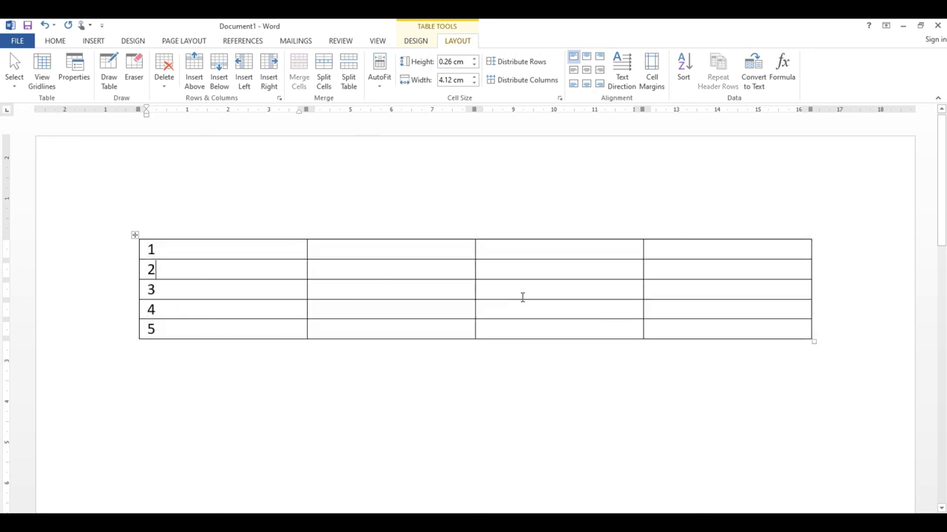
pyautogui.click(591, 279)
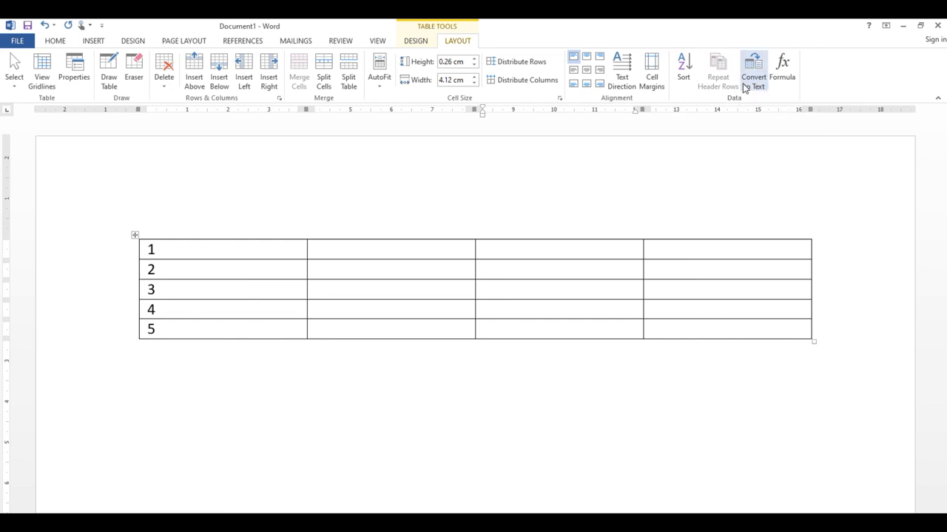
pyautogui.click(389, 252)
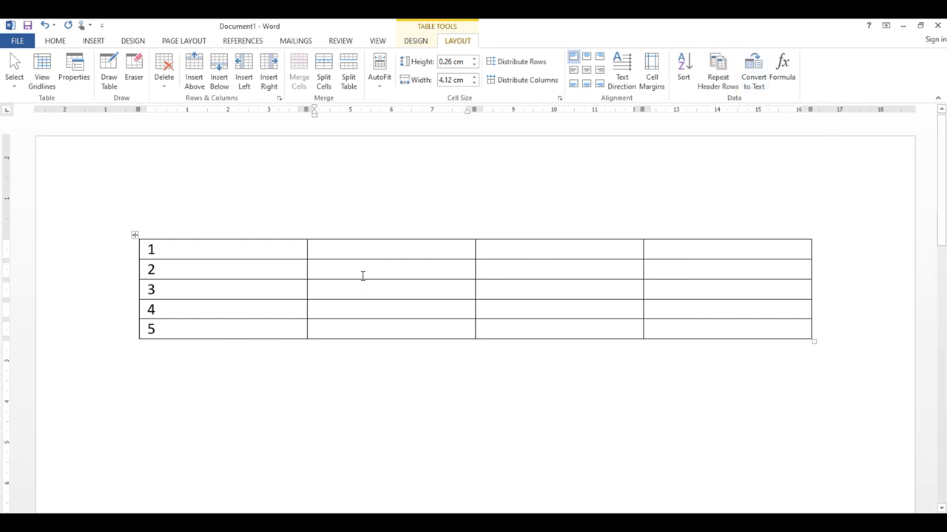
pyautogui.click(754, 71)
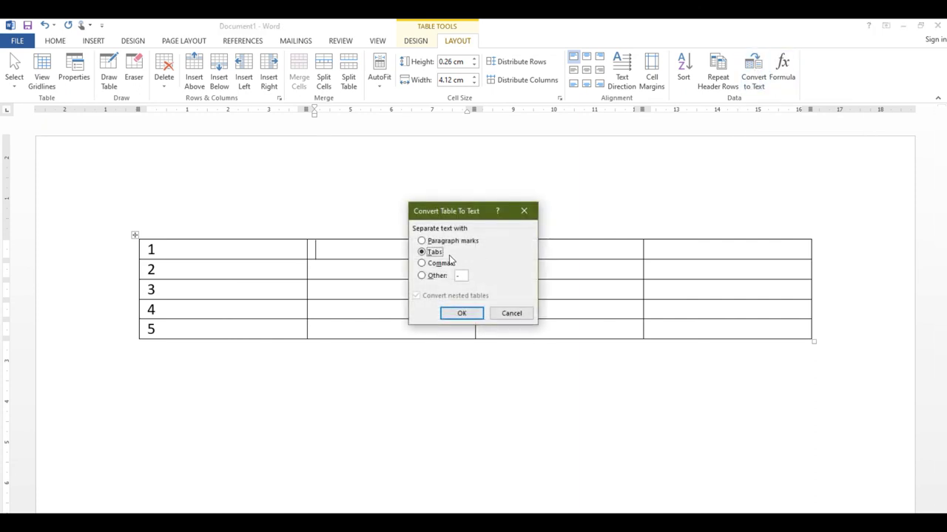
pyautogui.click(510, 313)
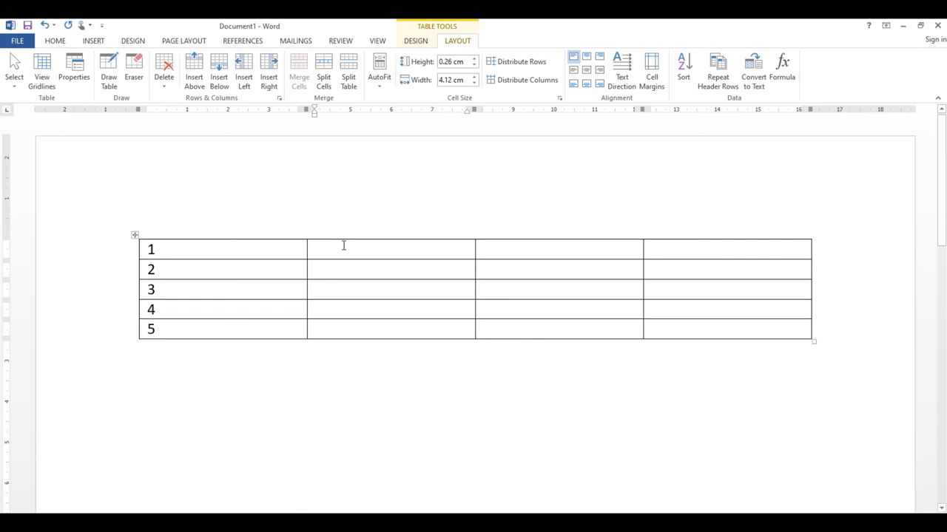
# - Enter a person's name in the first row's second cell and 10th in its third cell
pyautogui.write('ali')
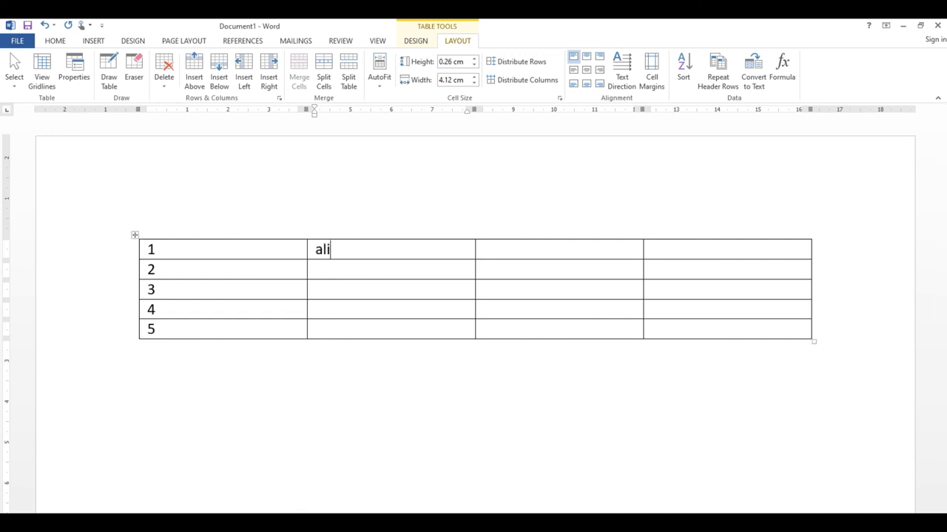
pyautogui.press('Tab')
pyautogui.write('10t')
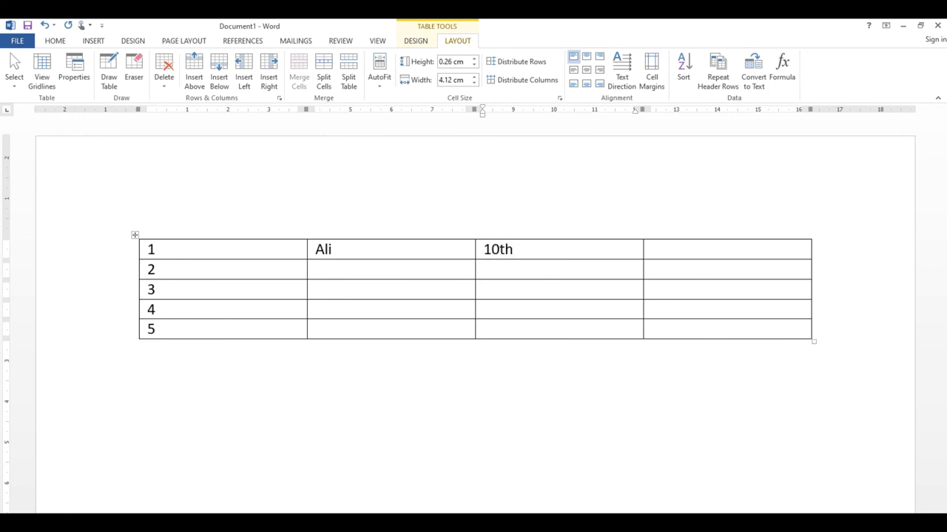
# - Fill the second column of rows 2 to 5 with one person's name per cell
pyautogui.press('Down')
pyautogui.press('Left')
pyautogui.write('khan')
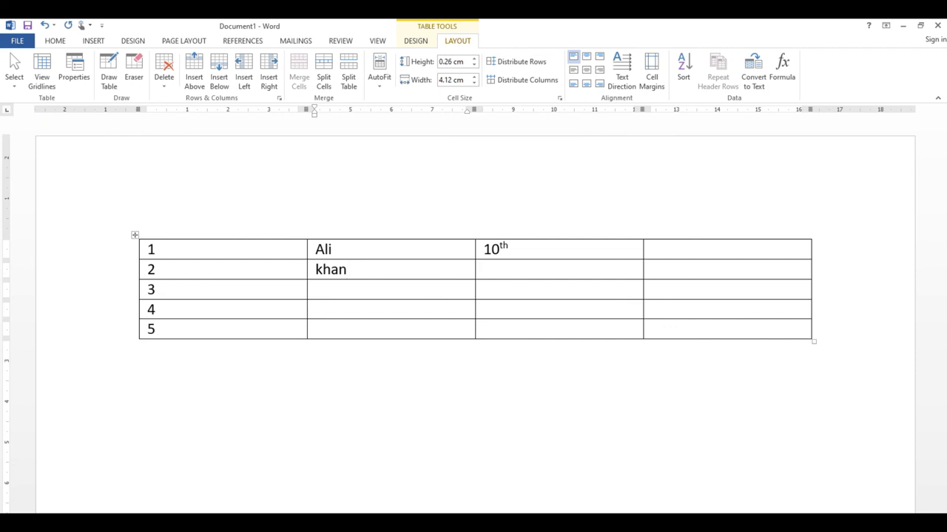
pyautogui.press('Down')
pyautogui.write('jan')
pyautogui.press('Down')
pyautogui.write('usama')
pyautogui.press('Down')
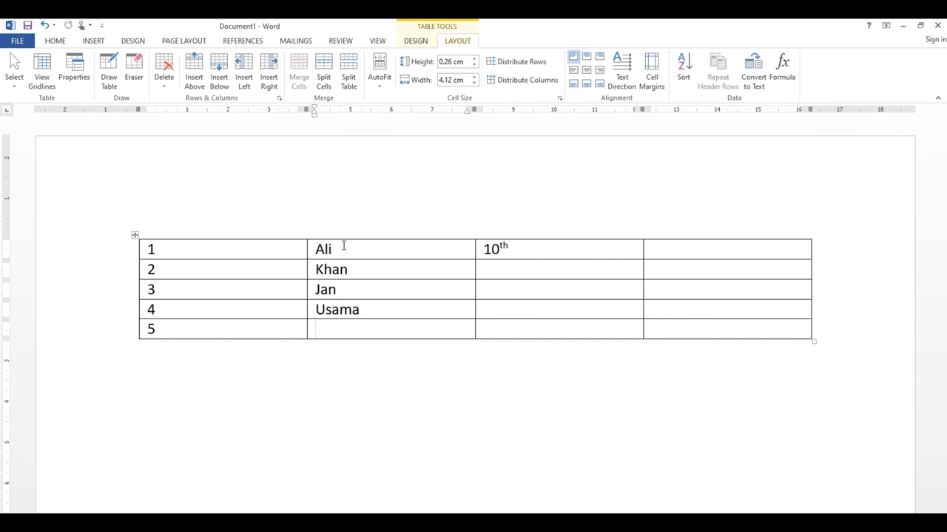
pyautogui.write('uba')
pyautogui.press('Tab')
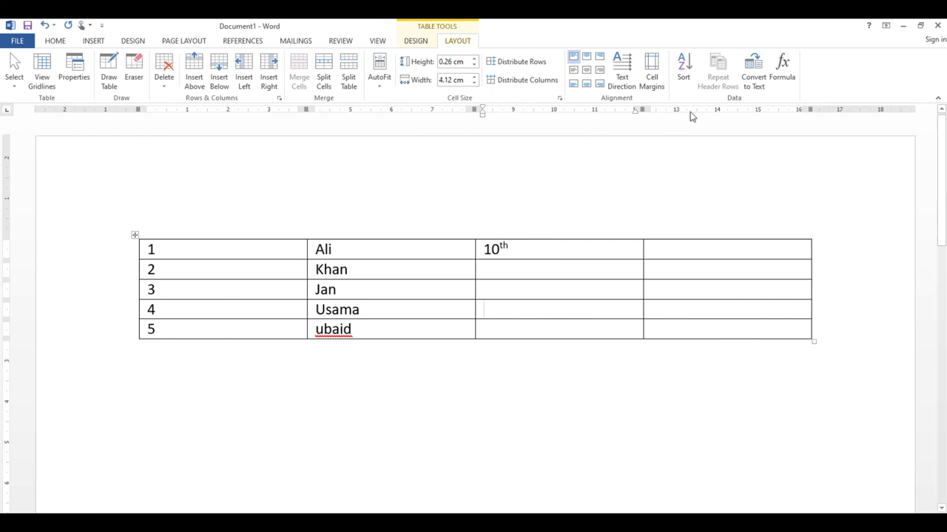
# - Convert the table to plain text with the cell contents separated by tabs
pyautogui.click(754, 80)
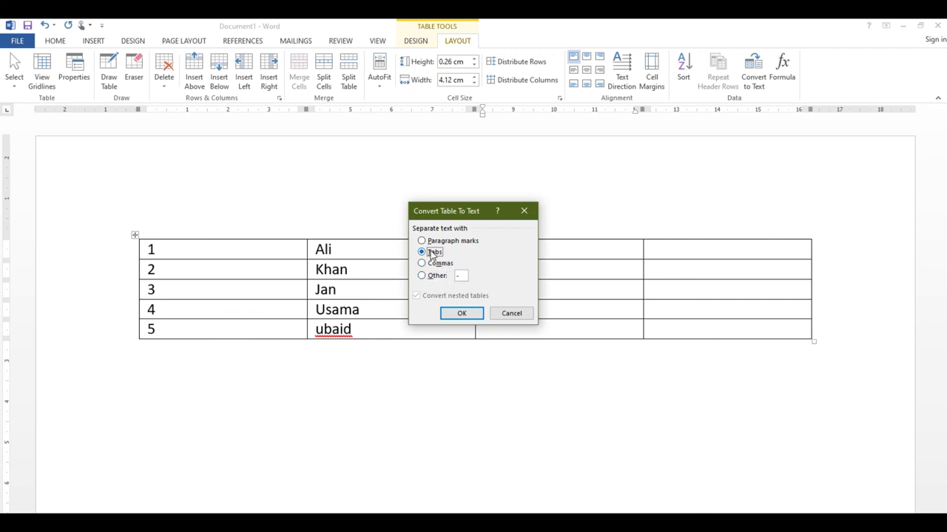
pyautogui.click(467, 314)
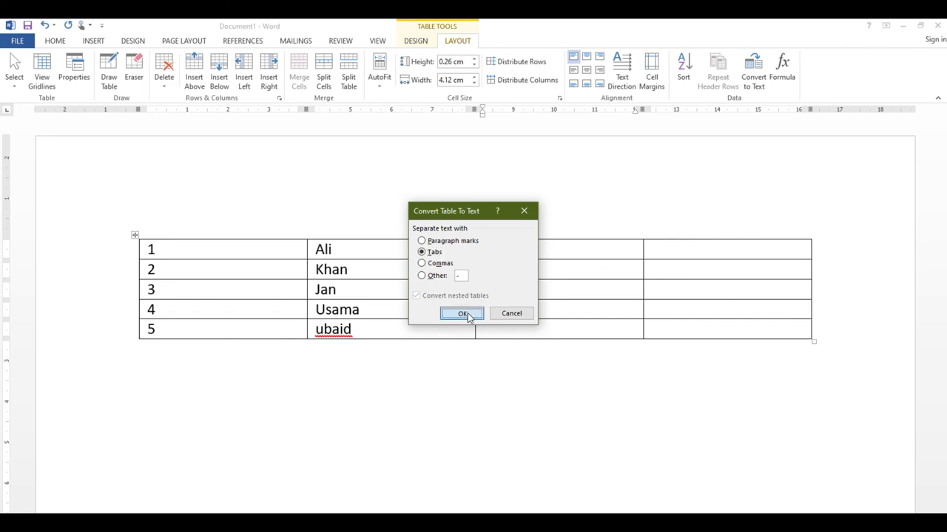
pyautogui.click(434, 317)
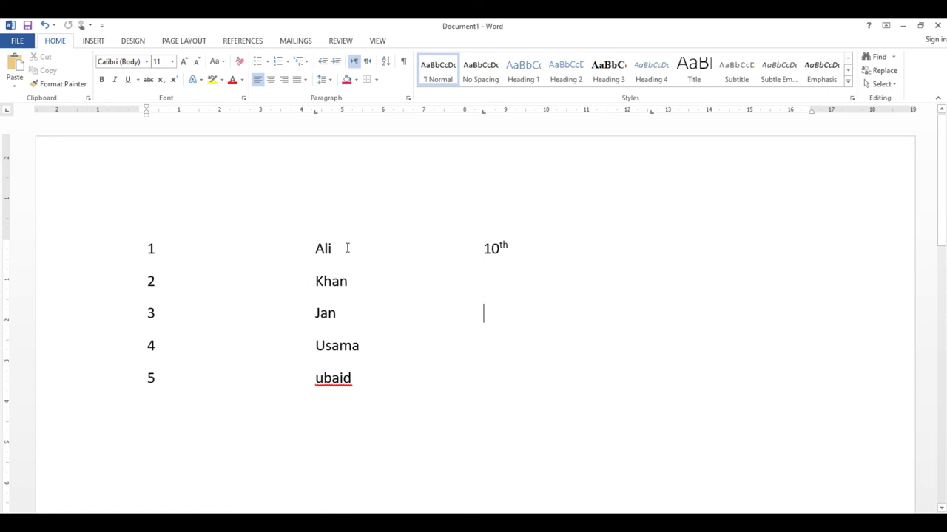
# - Select all five text lines and convert them to a table with four columns, separating the text at tabs
pyautogui.moveTo(151, 246); pyautogui.dragTo(510, 376)
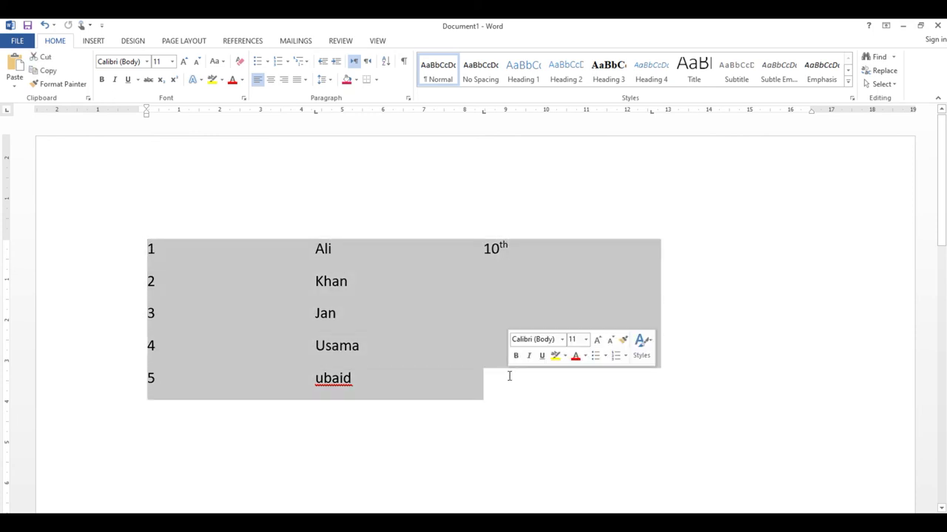
pyautogui.click(93, 41)
pyautogui.click(100, 87)
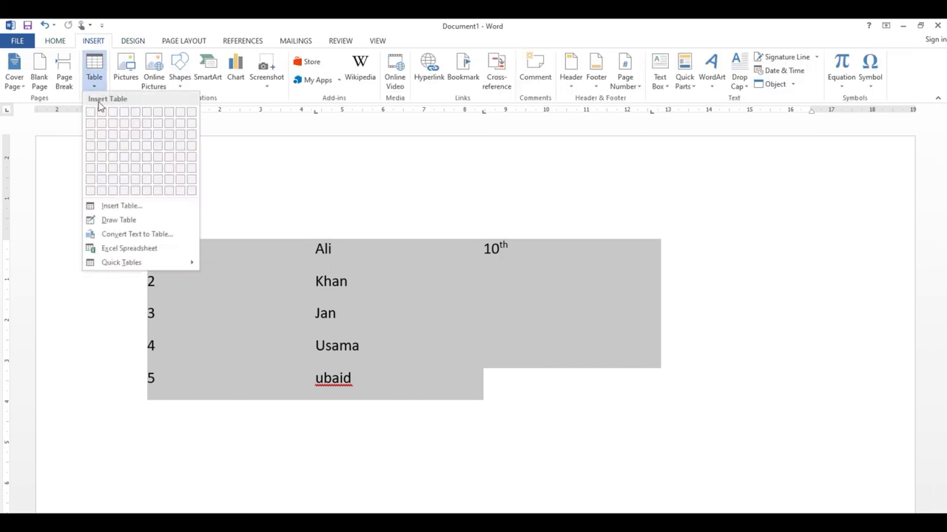
pyautogui.click(176, 237)
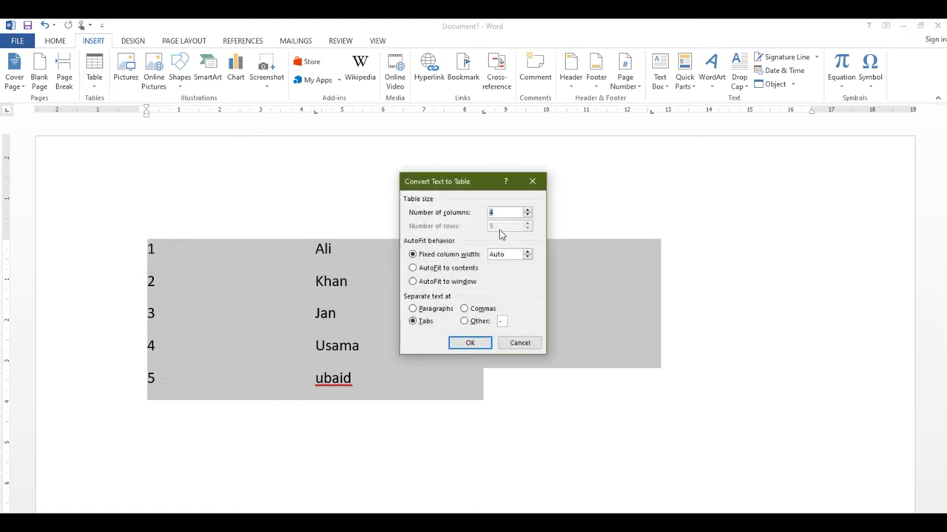
pyautogui.click(470, 343)
pyautogui.click(471, 365)
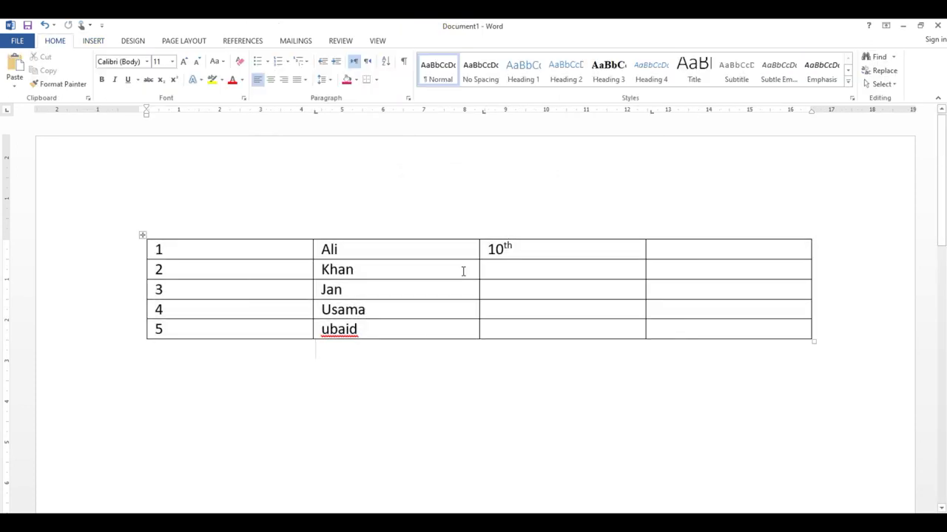
pyautogui.click(534, 270)
pyautogui.click(437, 252)
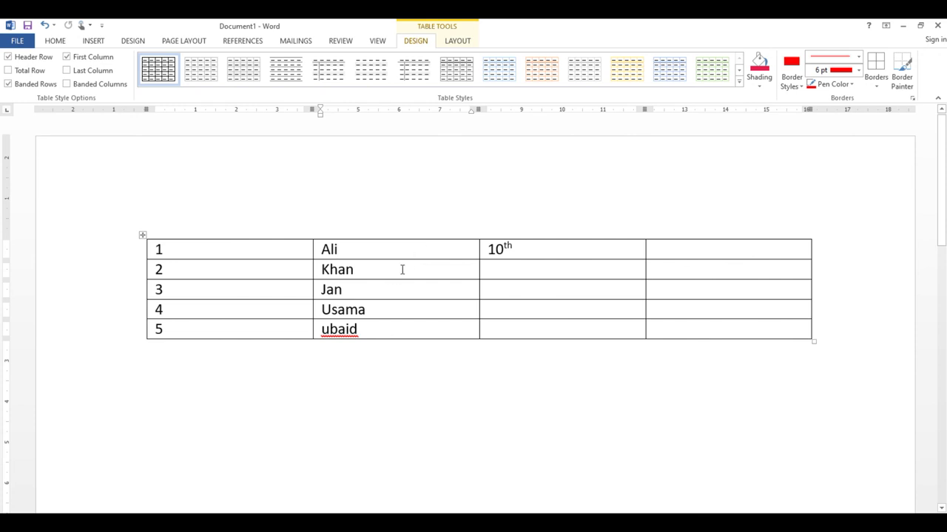
pyautogui.click(249, 252)
pyautogui.click(94, 40)
pyautogui.click(94, 80)
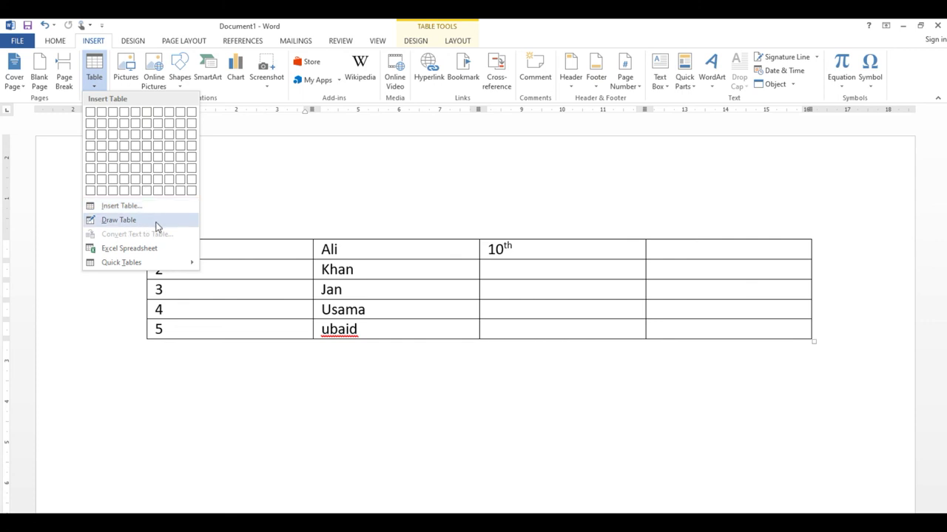
pyautogui.click(239, 266)
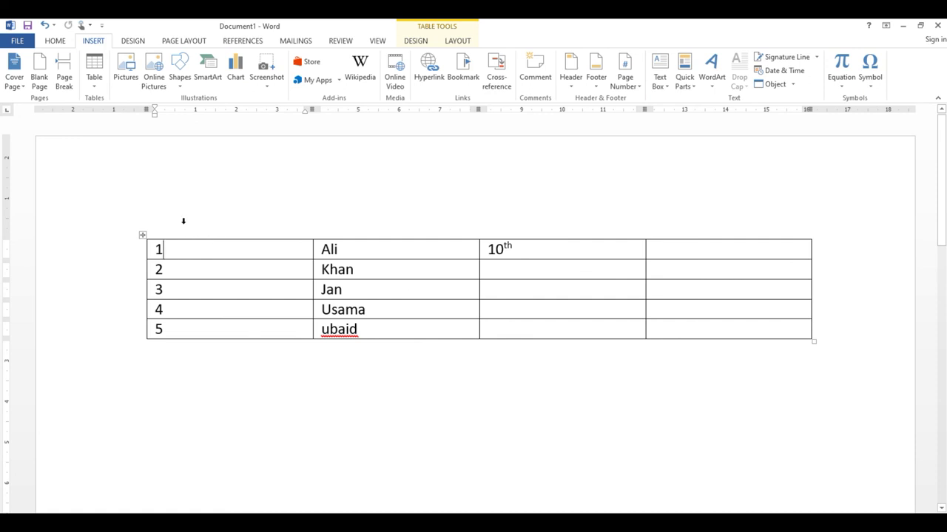
pyautogui.click(293, 275)
pyautogui.click(143, 235)
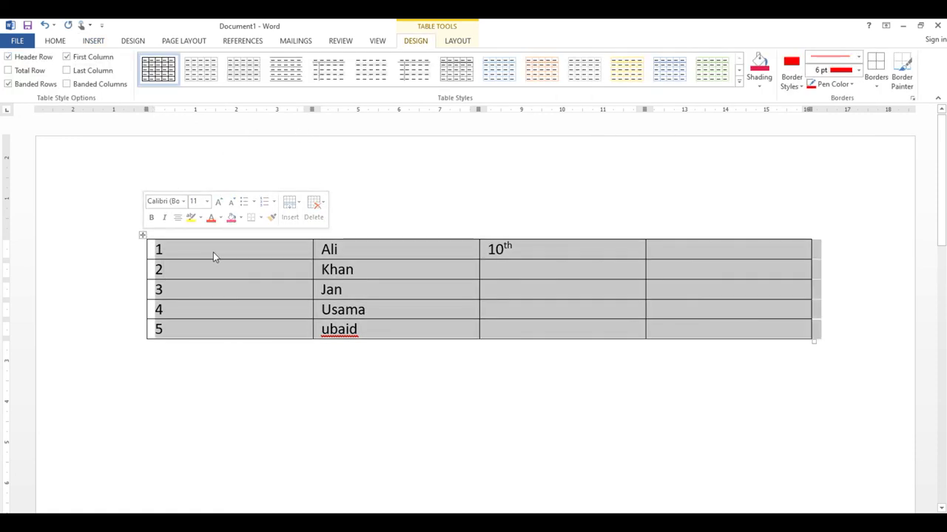
pyautogui.click(214, 252)
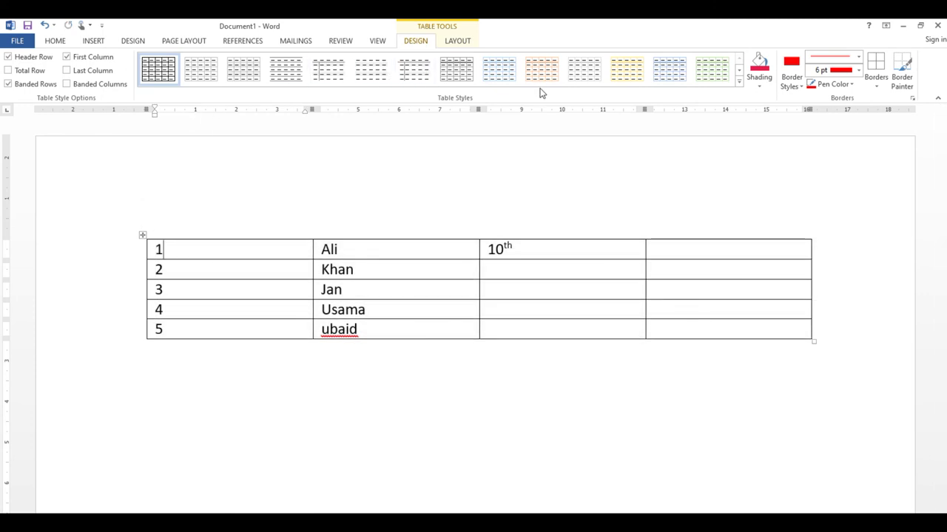
pyautogui.click(627, 77)
pyautogui.click(457, 42)
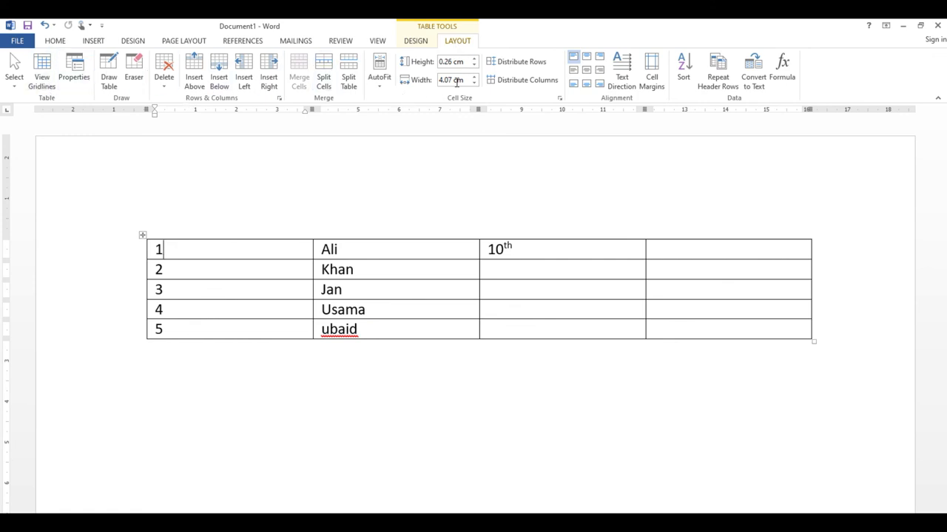
pyautogui.click(684, 396)
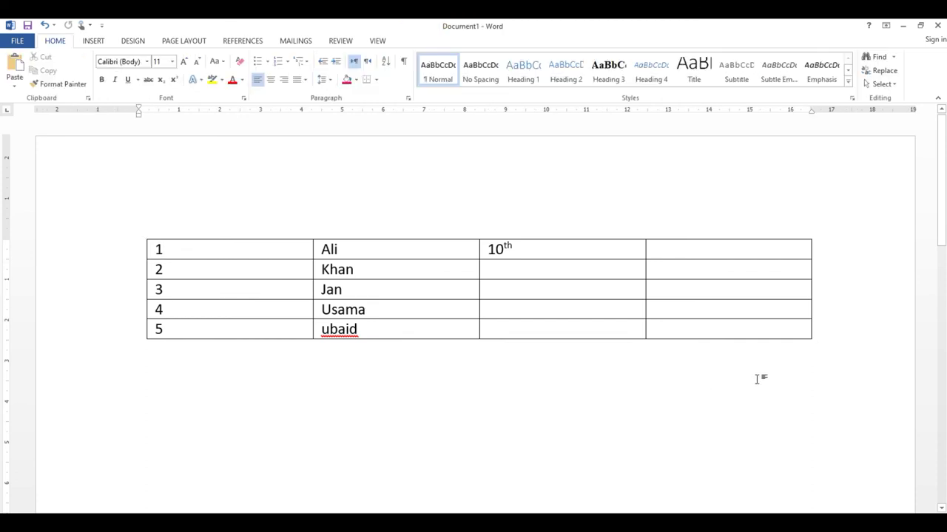